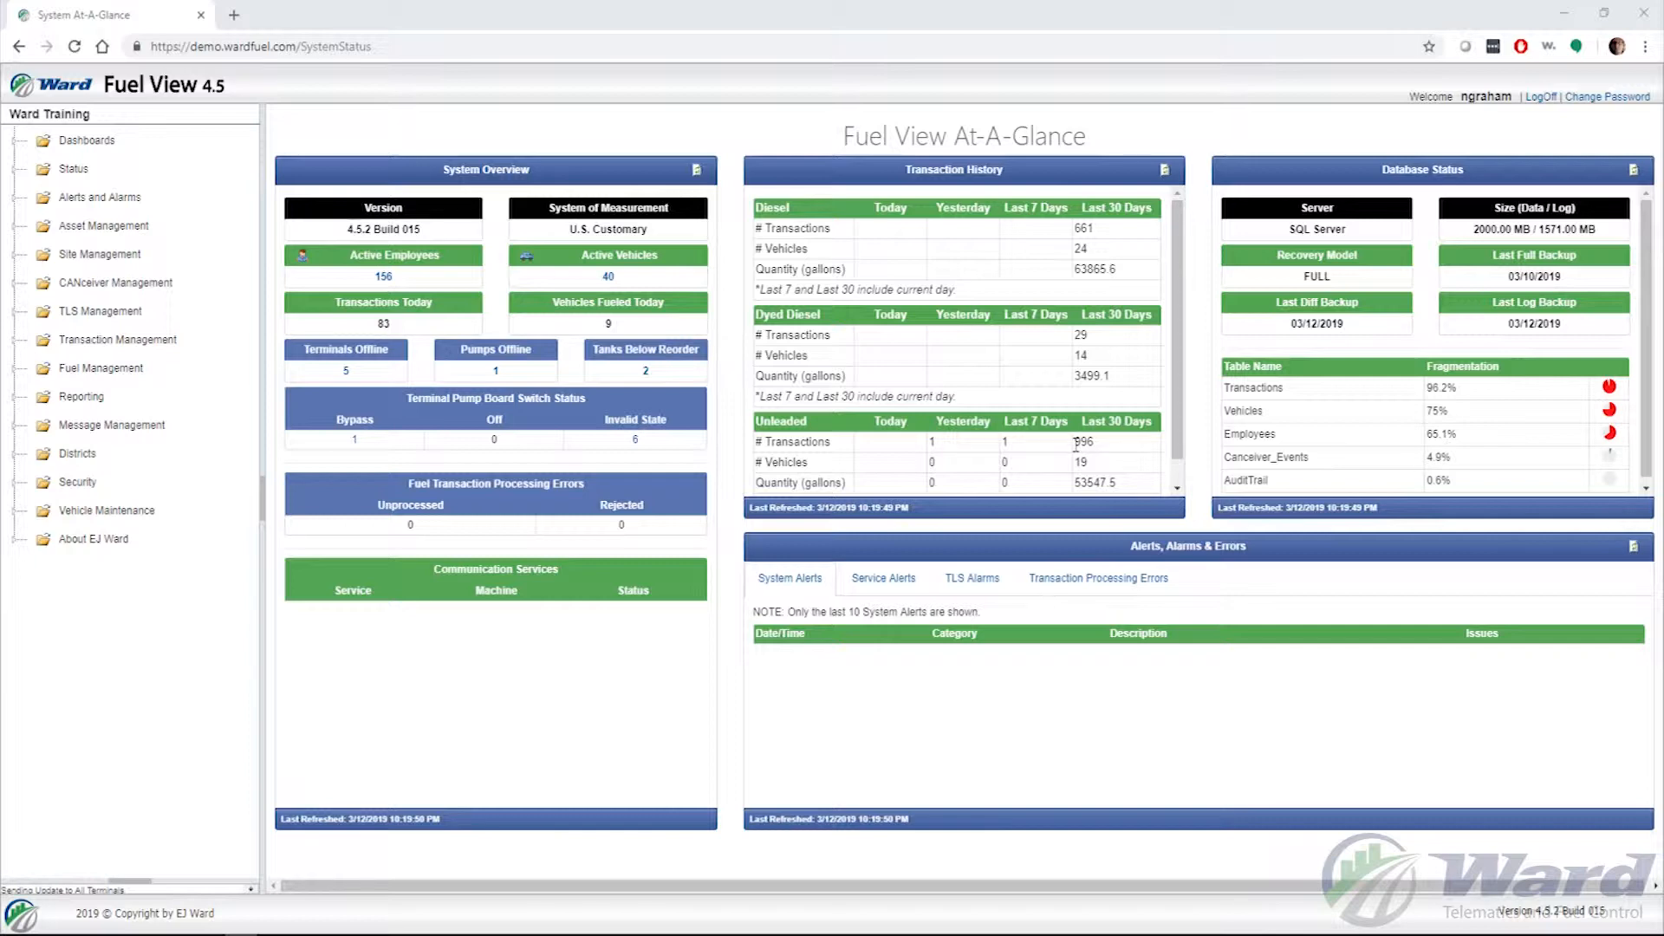
Open the list of CANceiver configurations and start a new configuration record
left_click(15, 284)
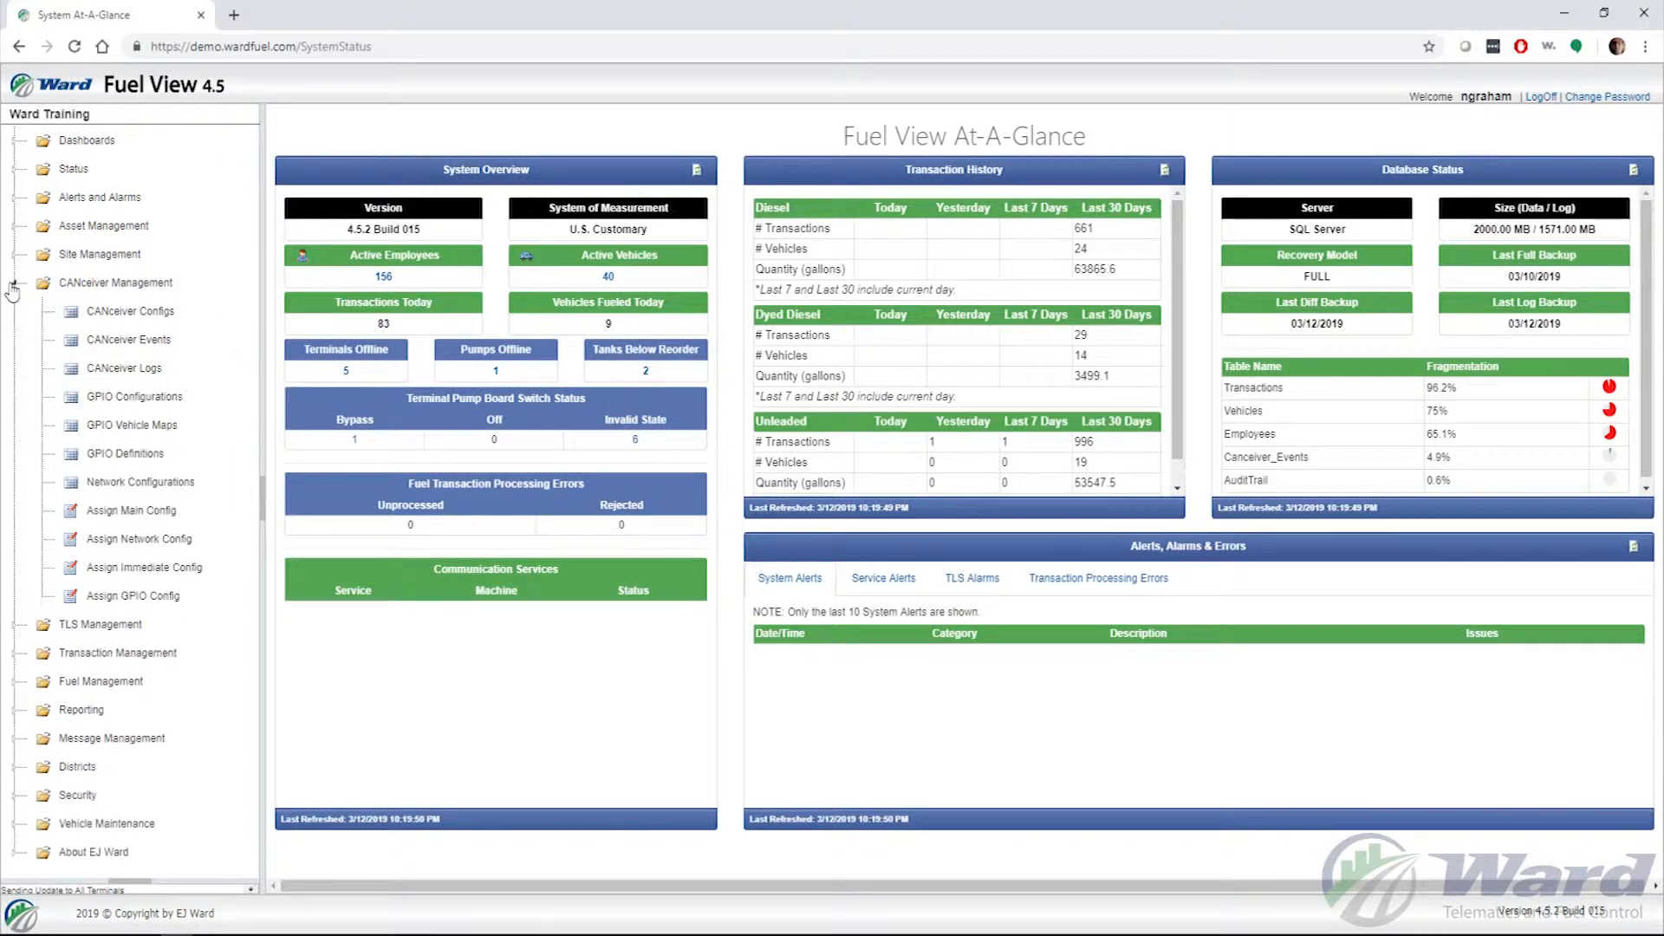
left_click(138, 312)
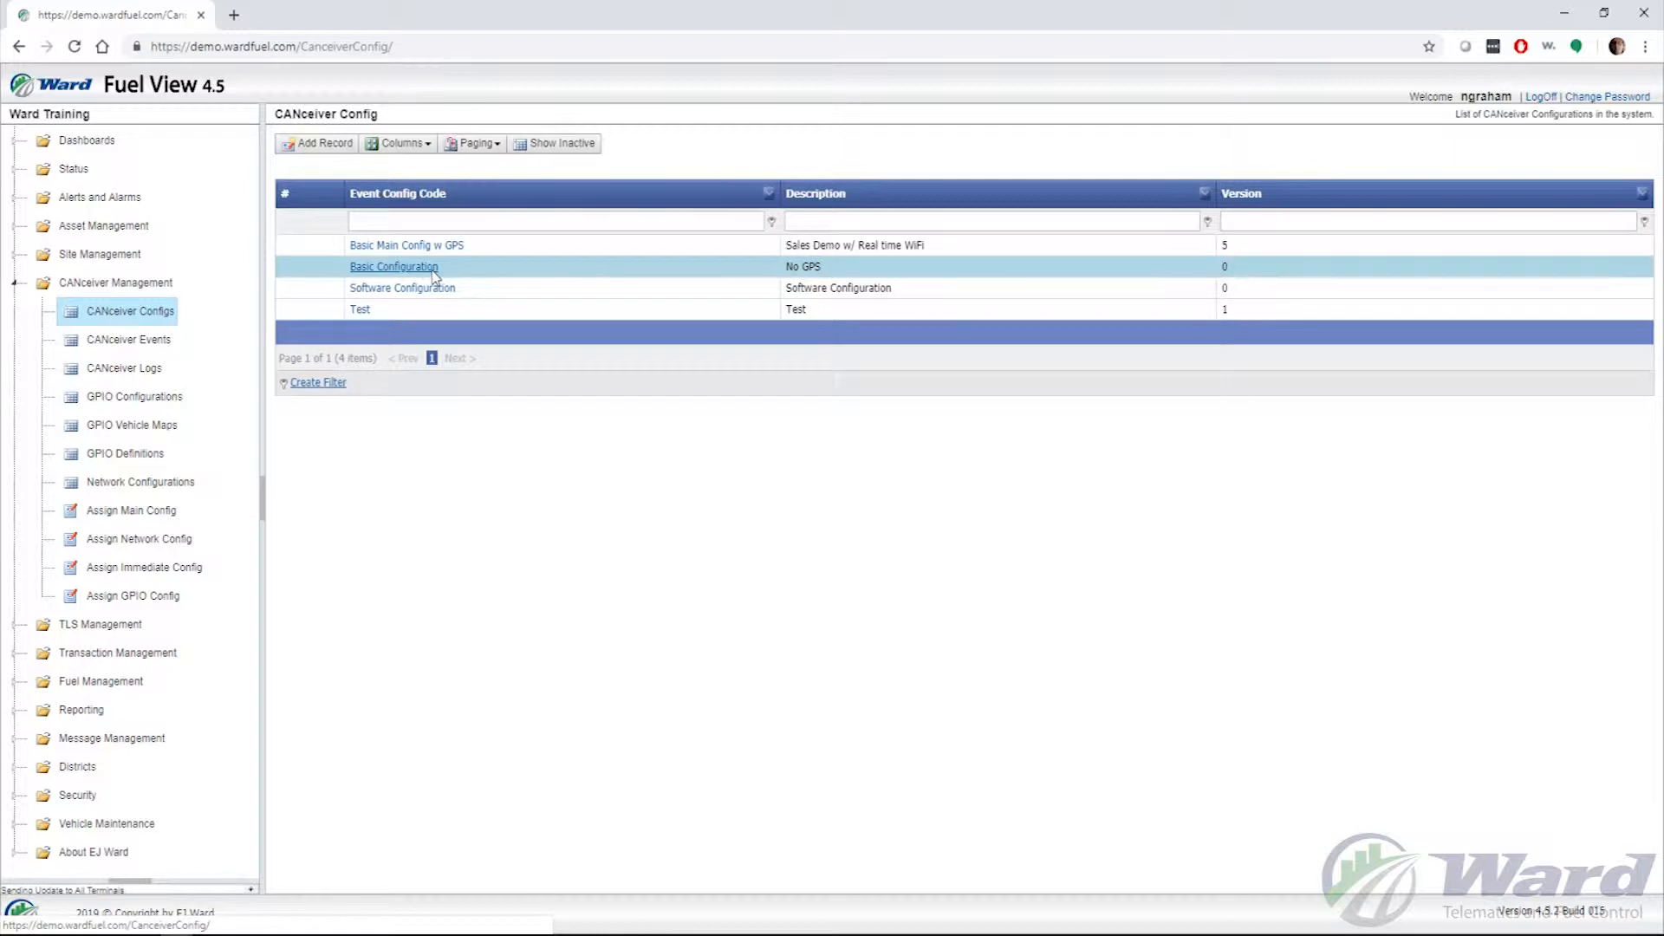
left_click(320, 149)
left_click_drag(434, 34, 871, 100)
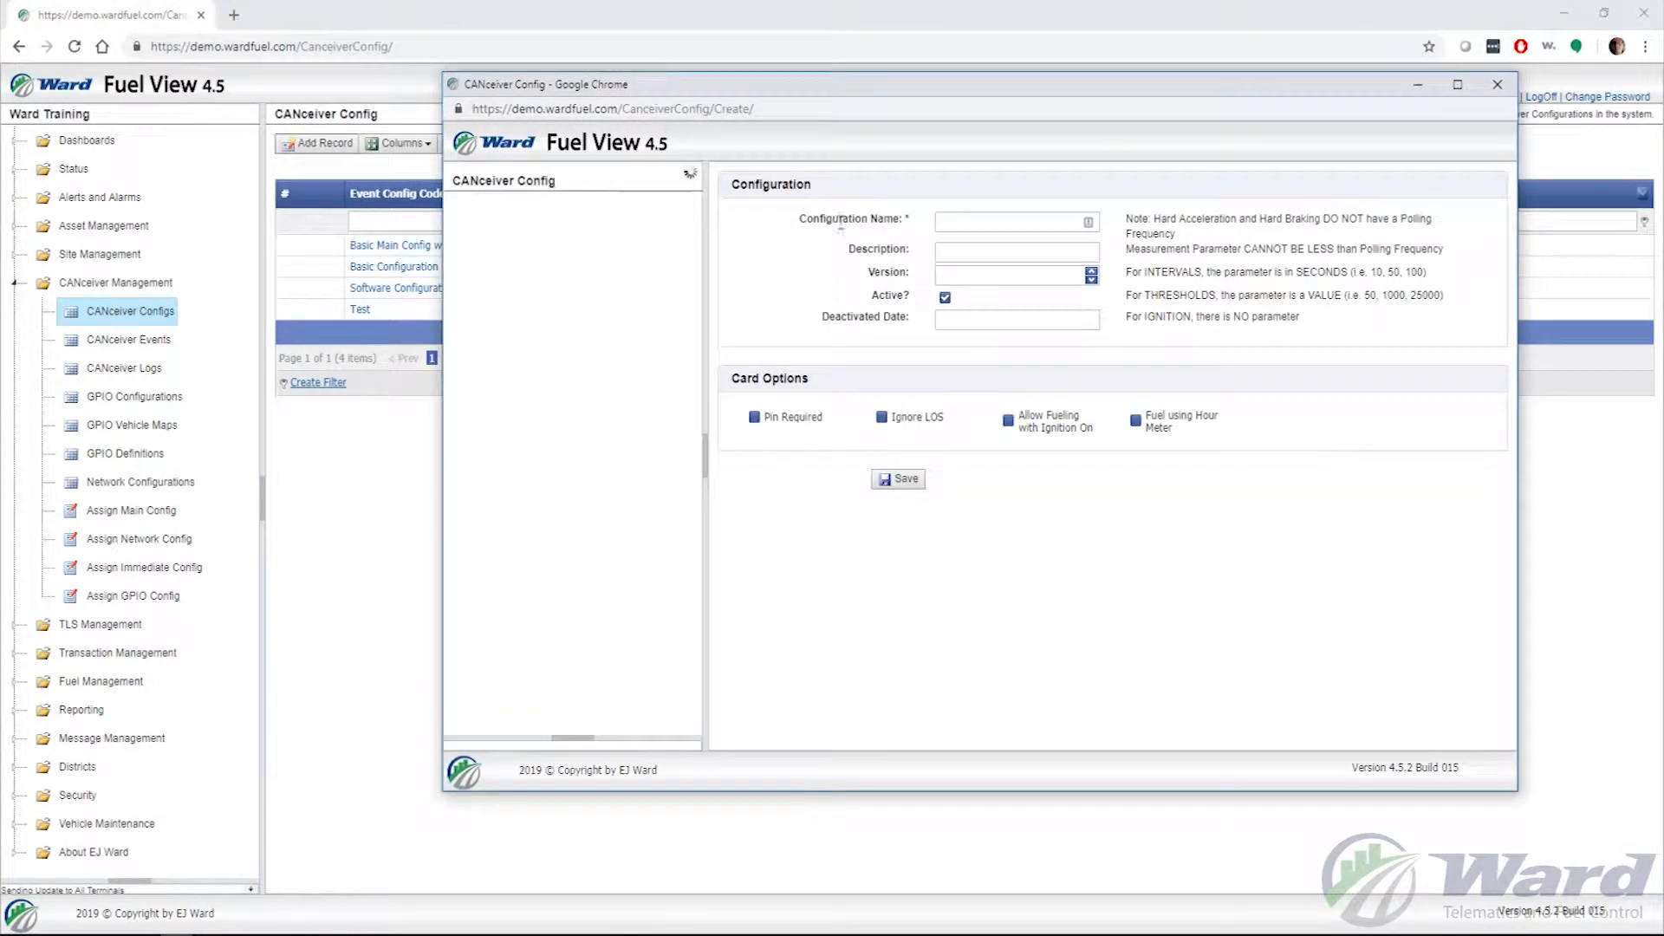
left_click_drag(865, 97, 744, 76)
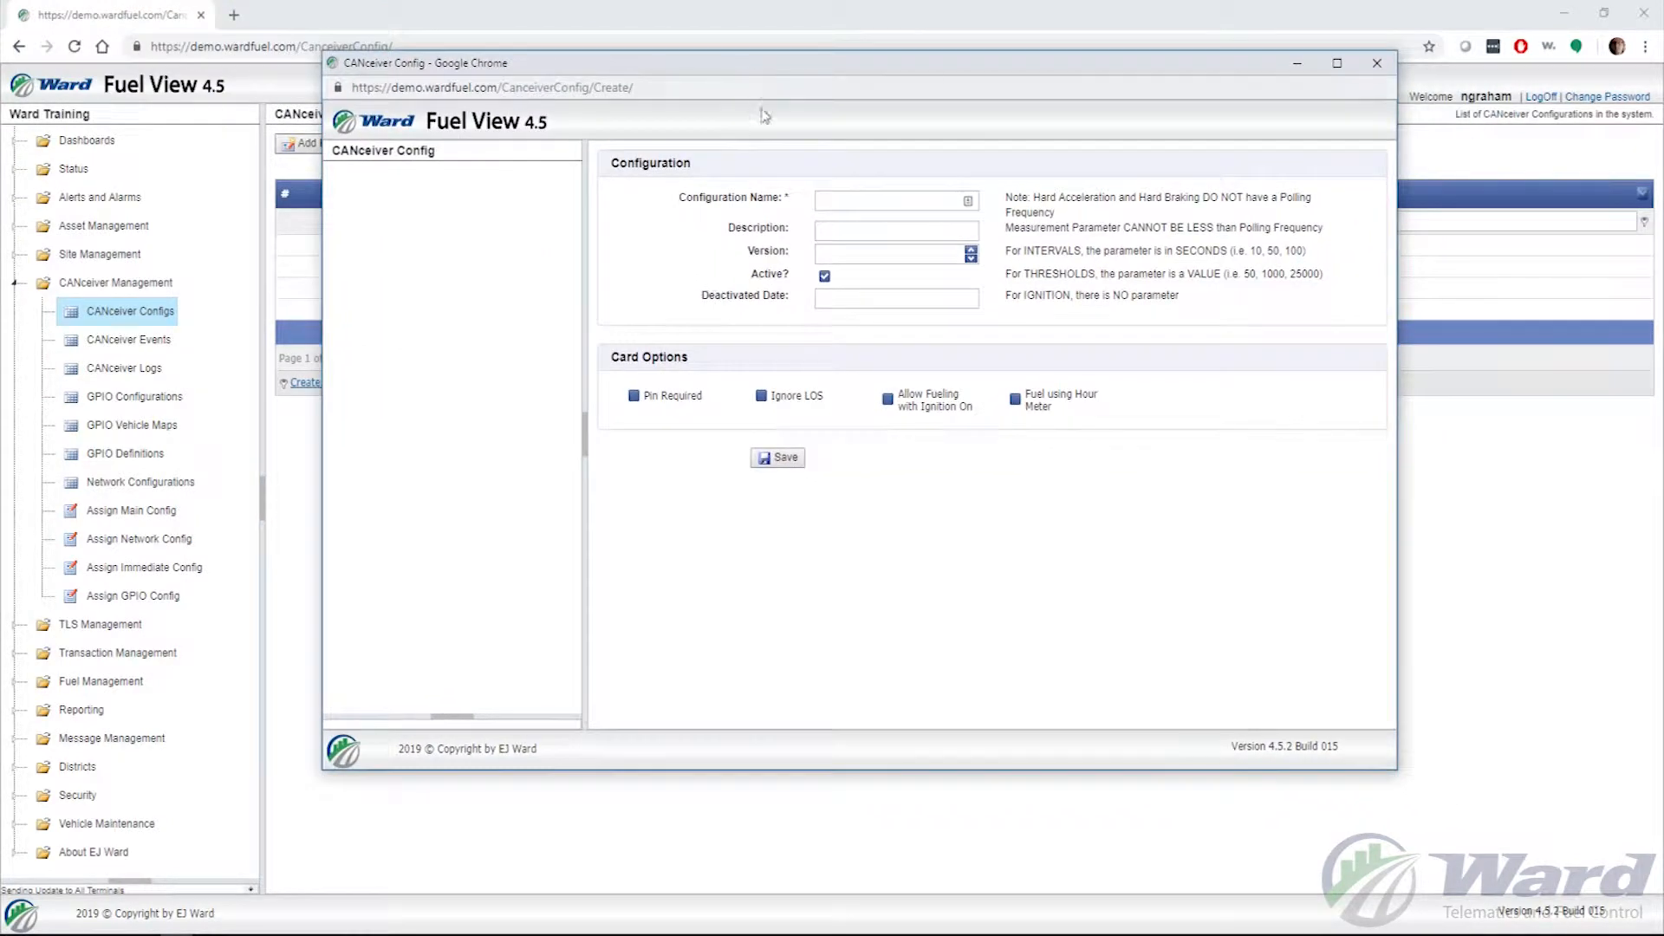
Name the new configuration Training1 and describe it as Training Config
left_click(830, 201)
type("Training1")
left_click(860, 231)
type("Training COni")
key("BackSpace")
key("BackSpace")
key("BackSpace")
type("onfig")
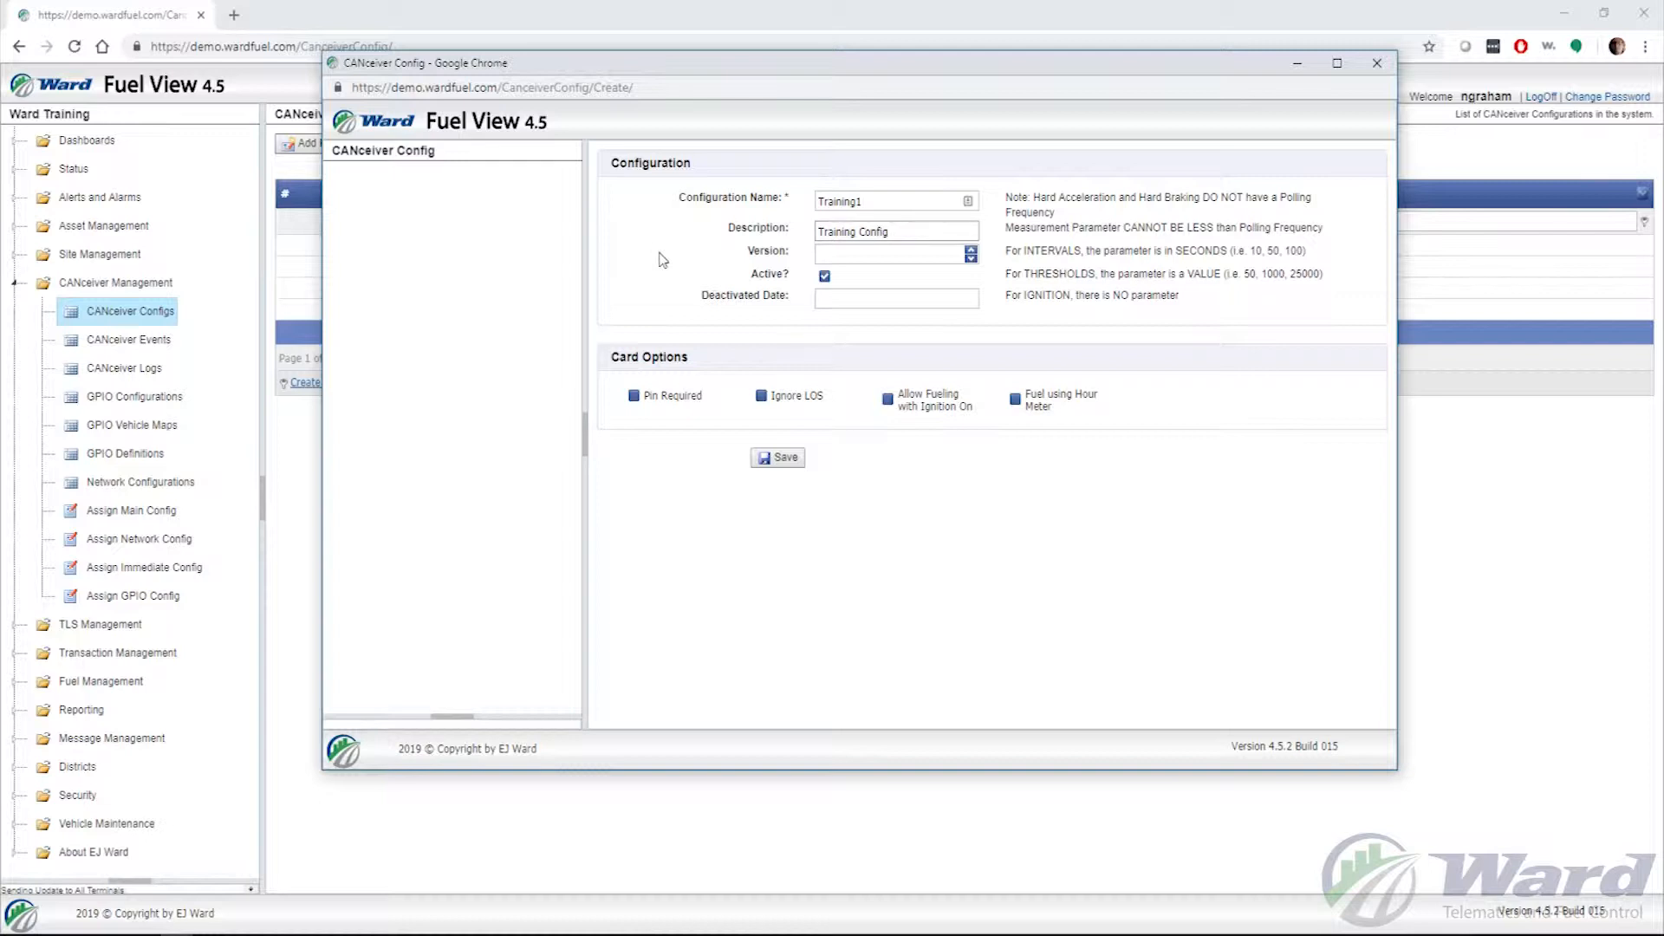
Set the configuration's version to 1.0 and save the record
left_click(870, 251)
type("1.0")
left_click(699, 261)
left_click(775, 457)
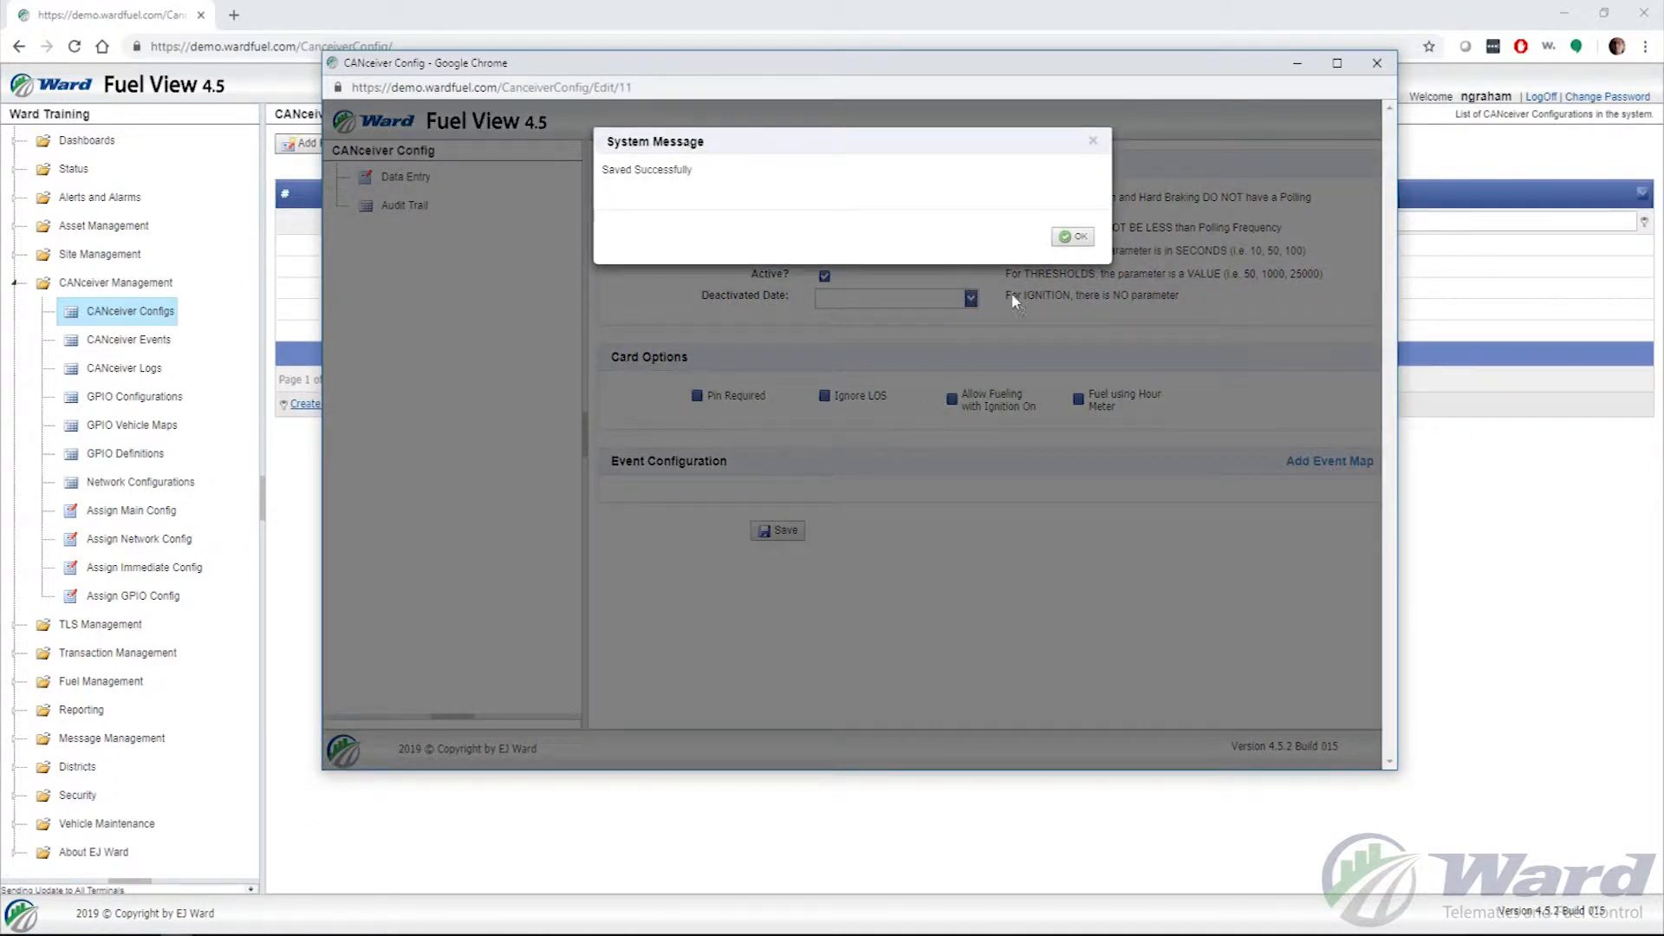
left_click(1073, 236)
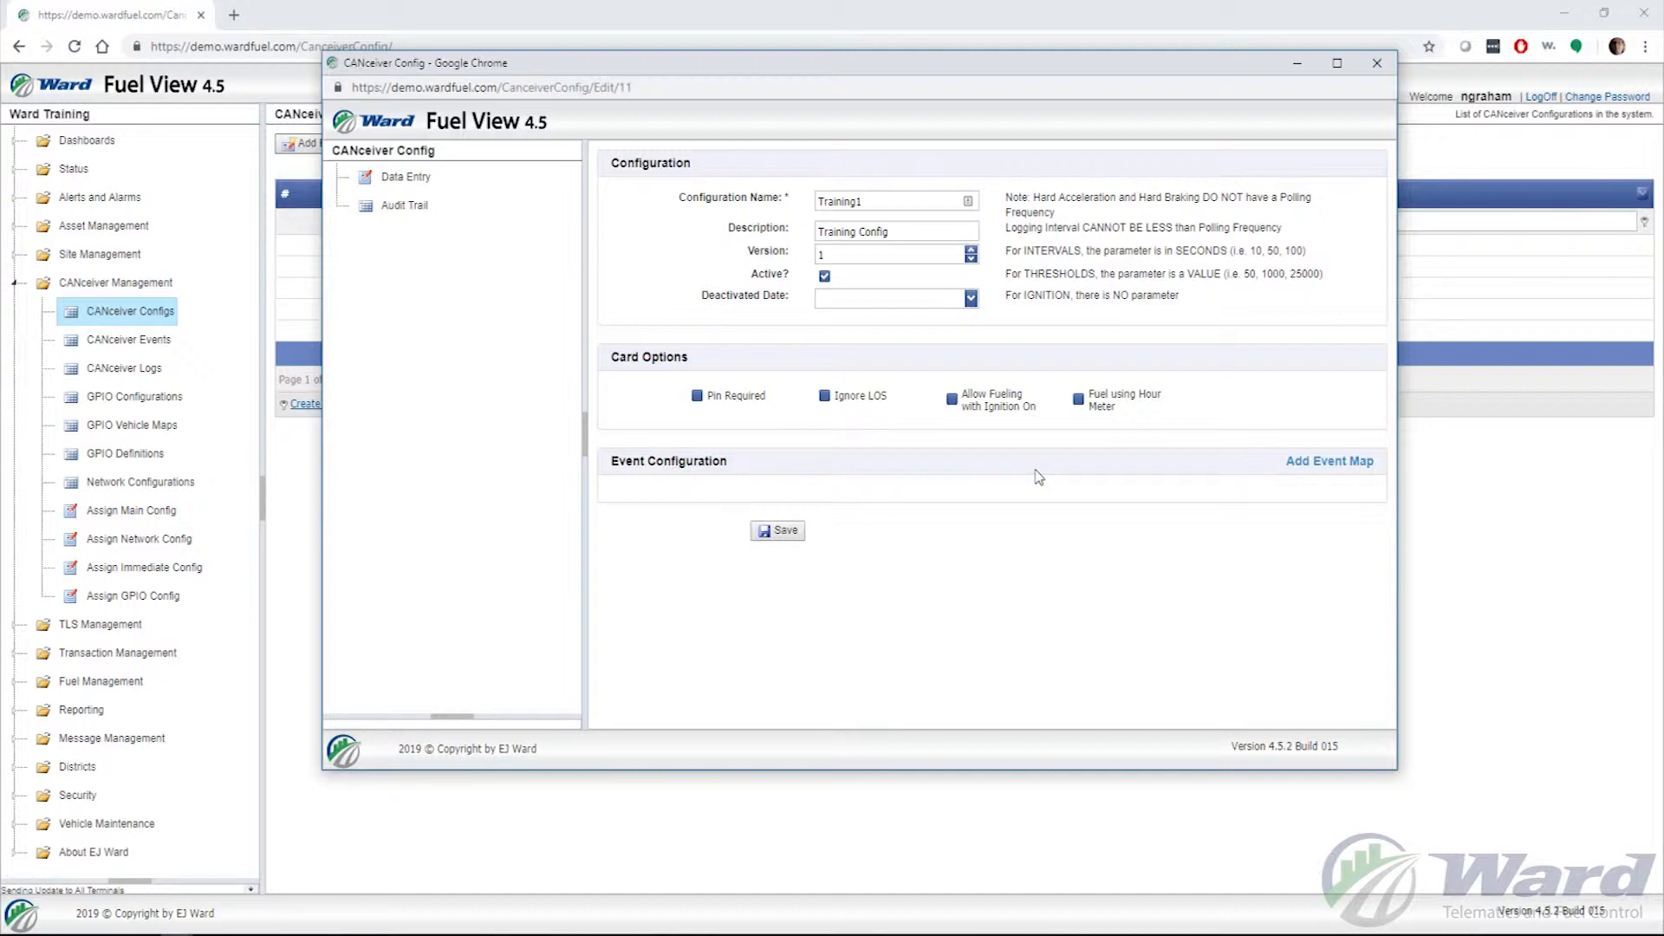
Add an event map to the configuration with Odometer as its PID type
left_click(1311, 473)
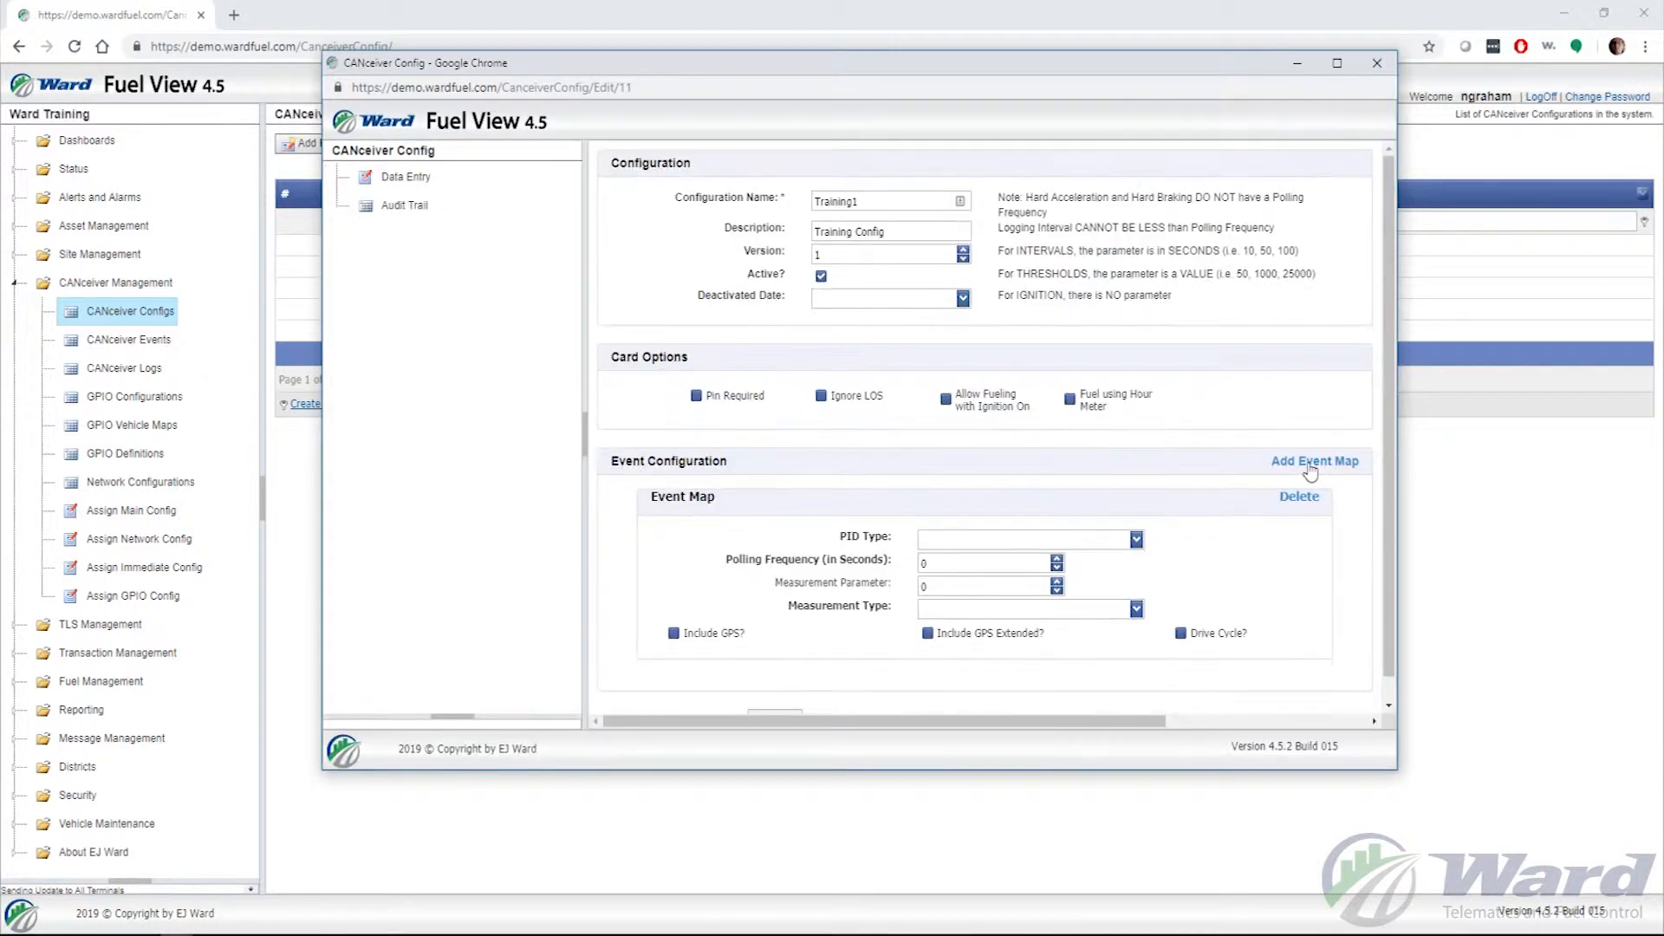
scroll(1193, 443, "down", 1)
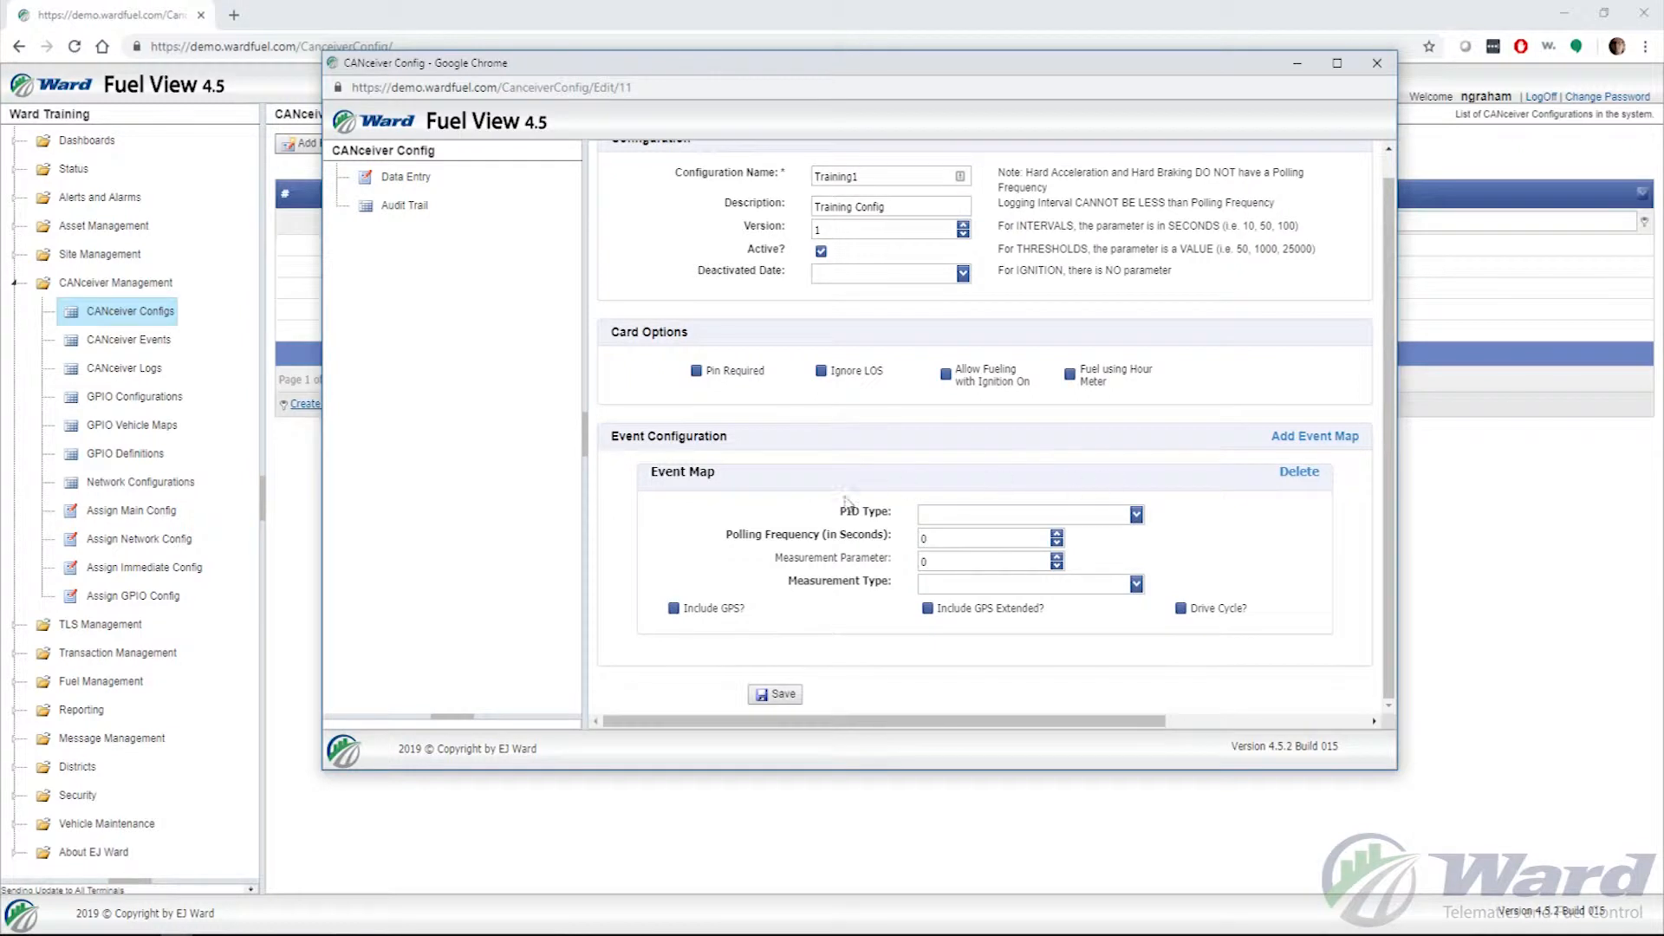
left_click(1136, 517)
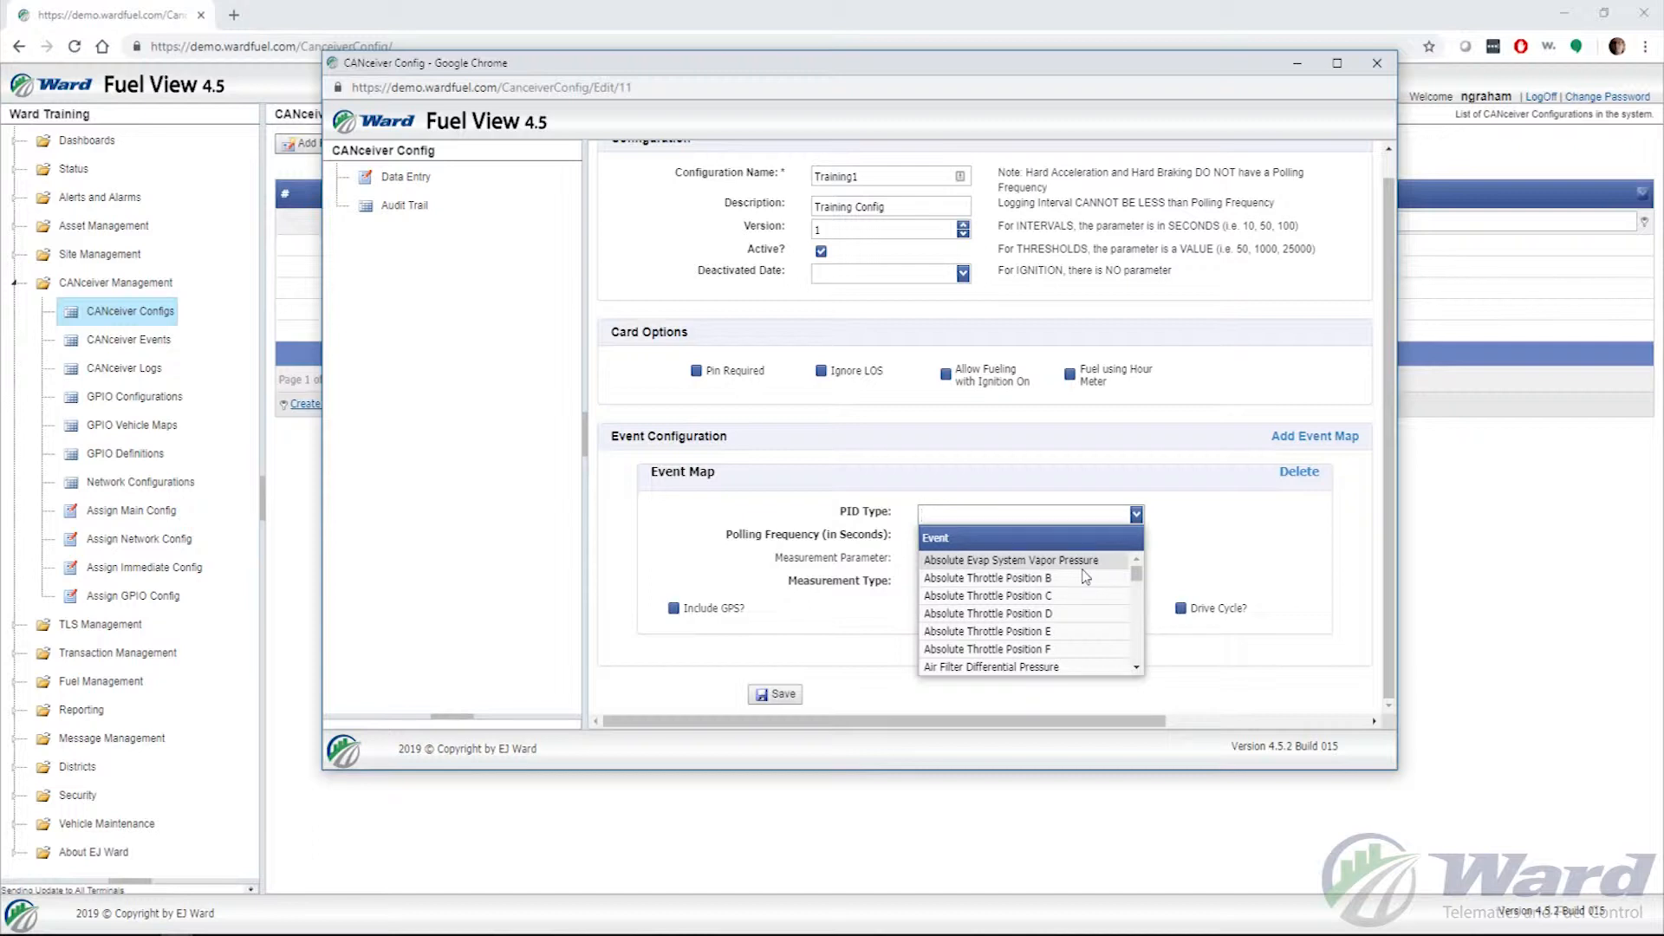
scroll(1084, 577, "down", 6)
scroll(1085, 576, "down", 10)
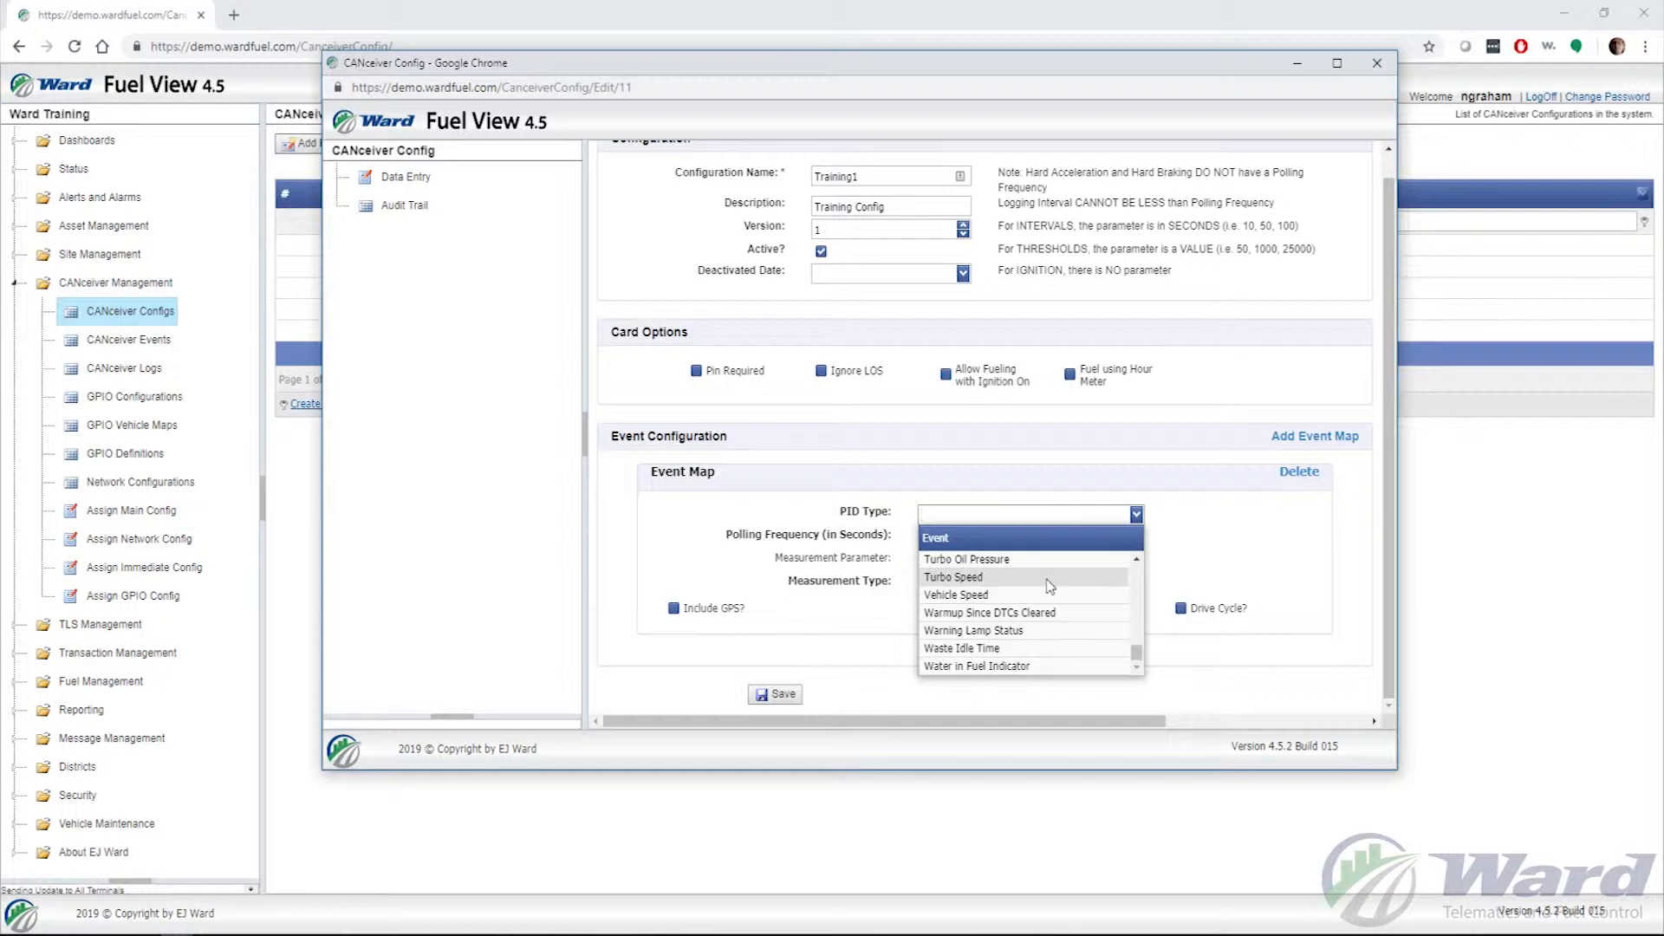
scroll(1051, 587, "up", 3)
scroll(1051, 587, "up", 10)
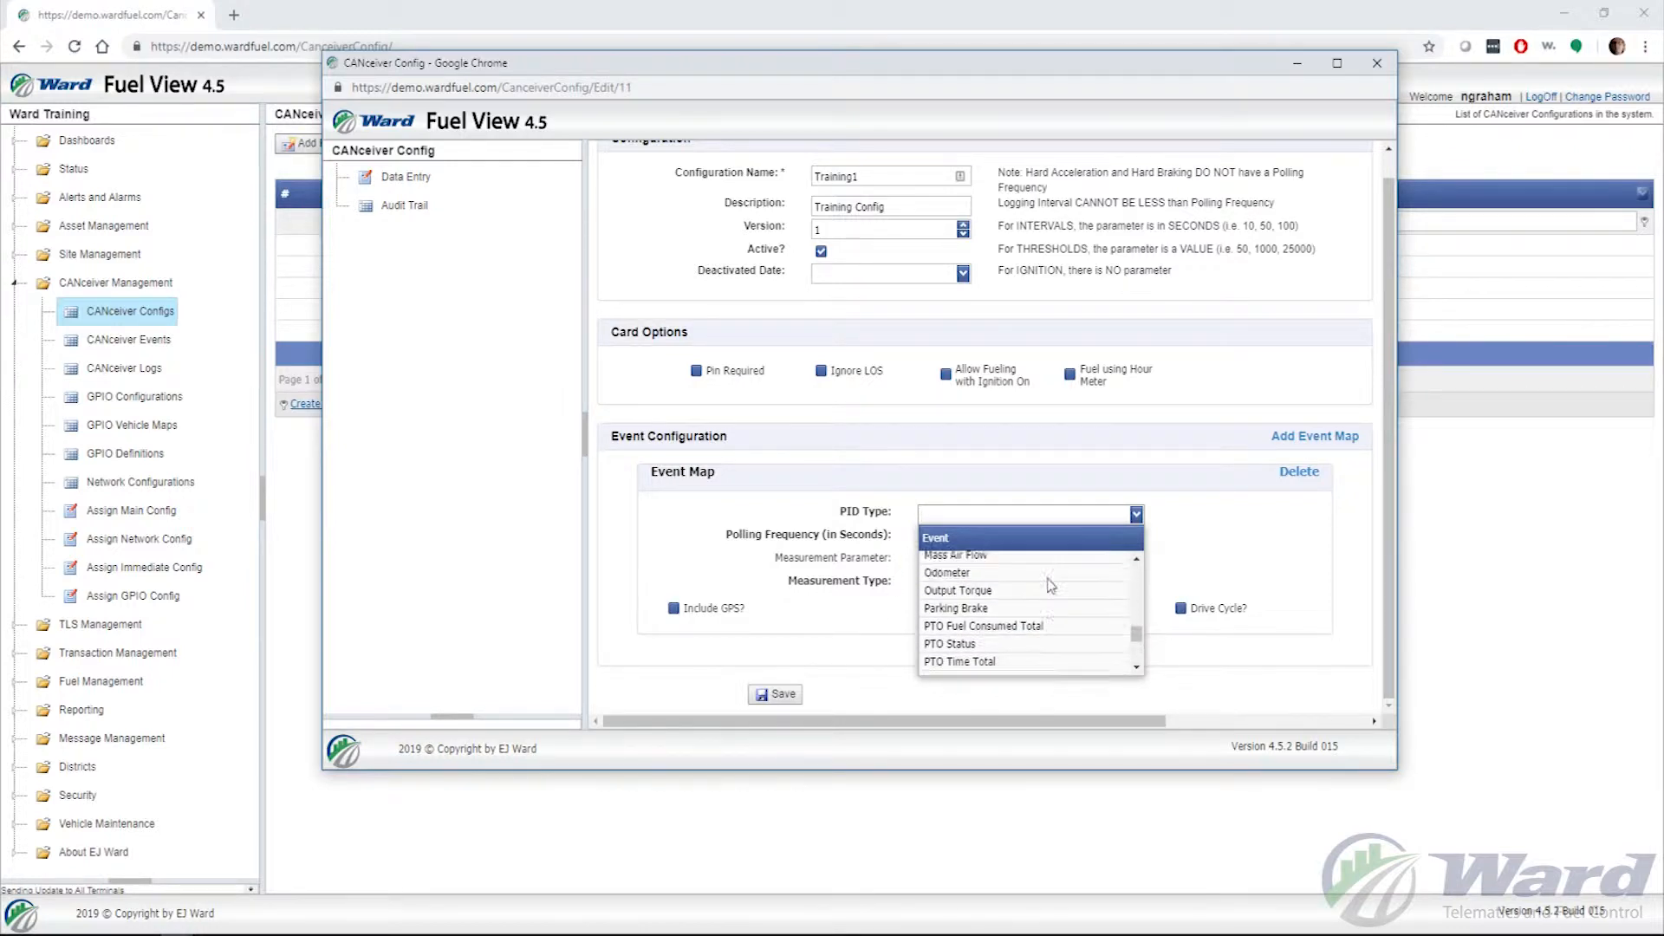
scroll(1051, 585, "up", 8)
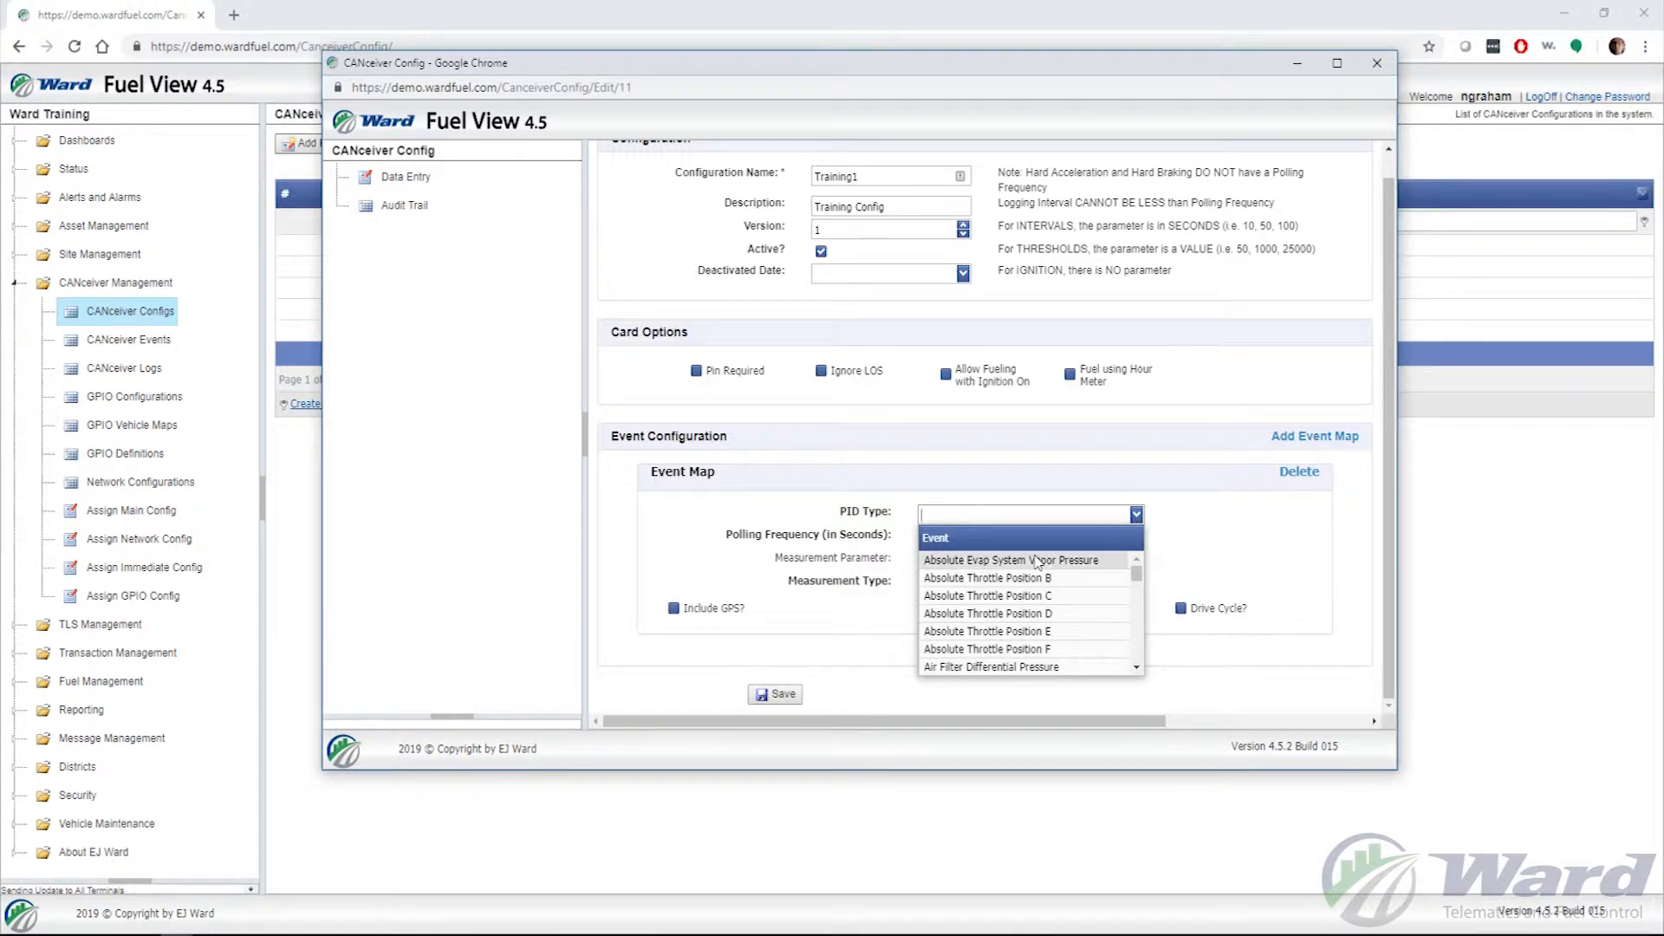
left_click(989, 518)
type("odo")
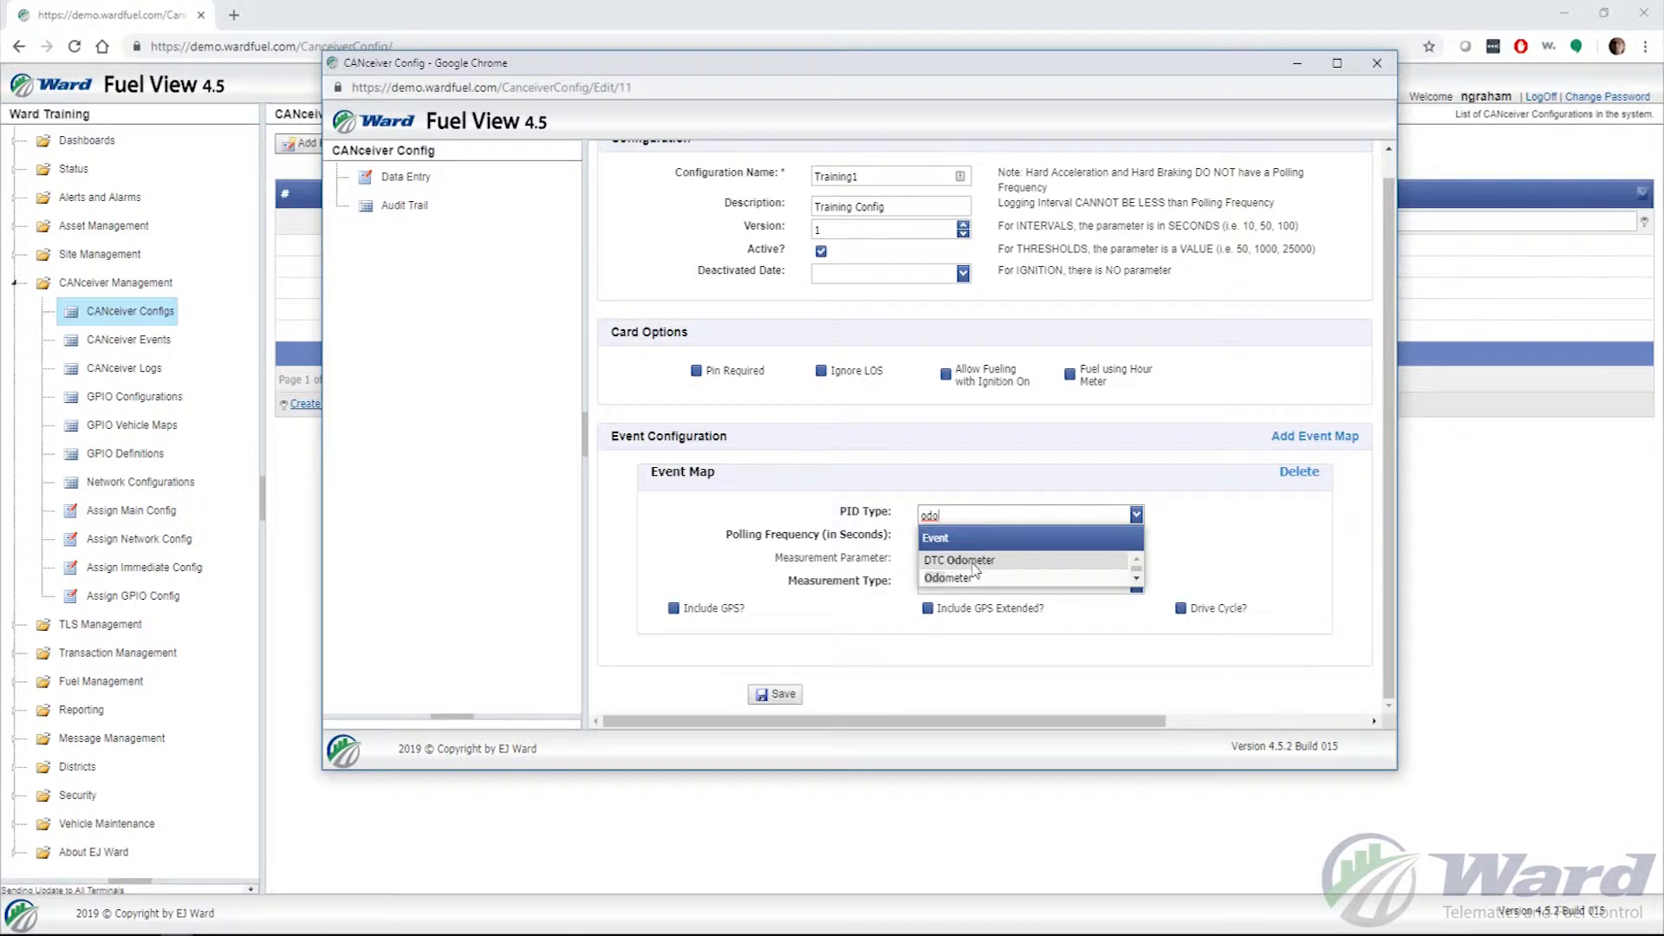
left_click(1250, 572)
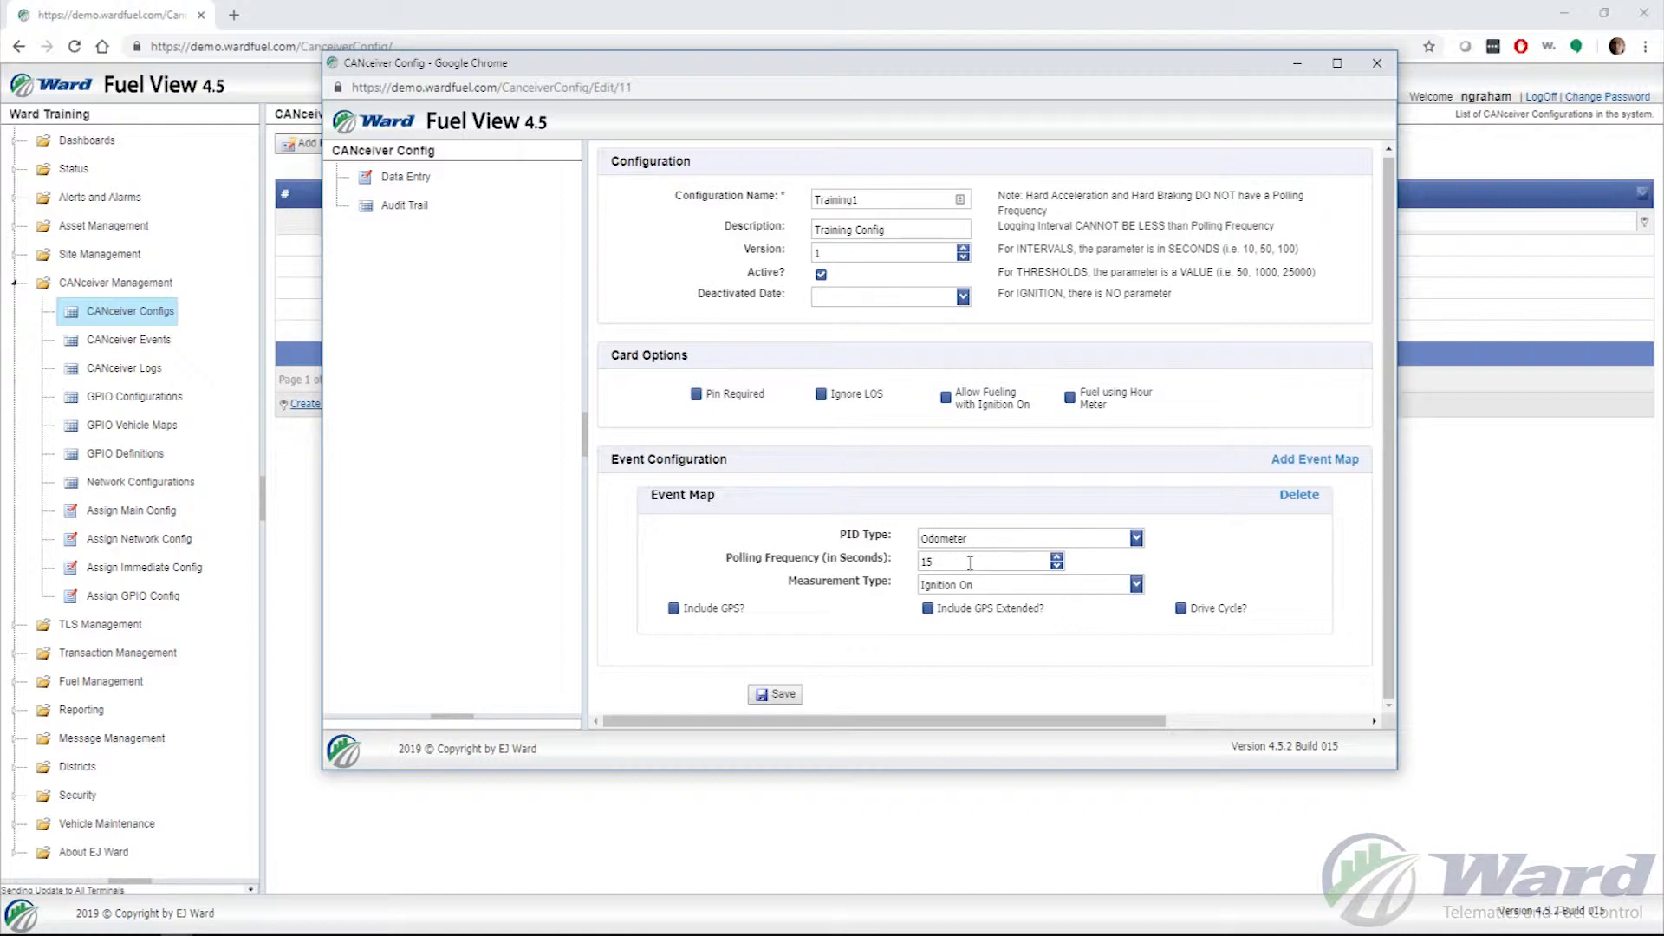
Switch the Odometer event map's measurement type to Interval Current and back to Ignition On
left_click(1137, 587)
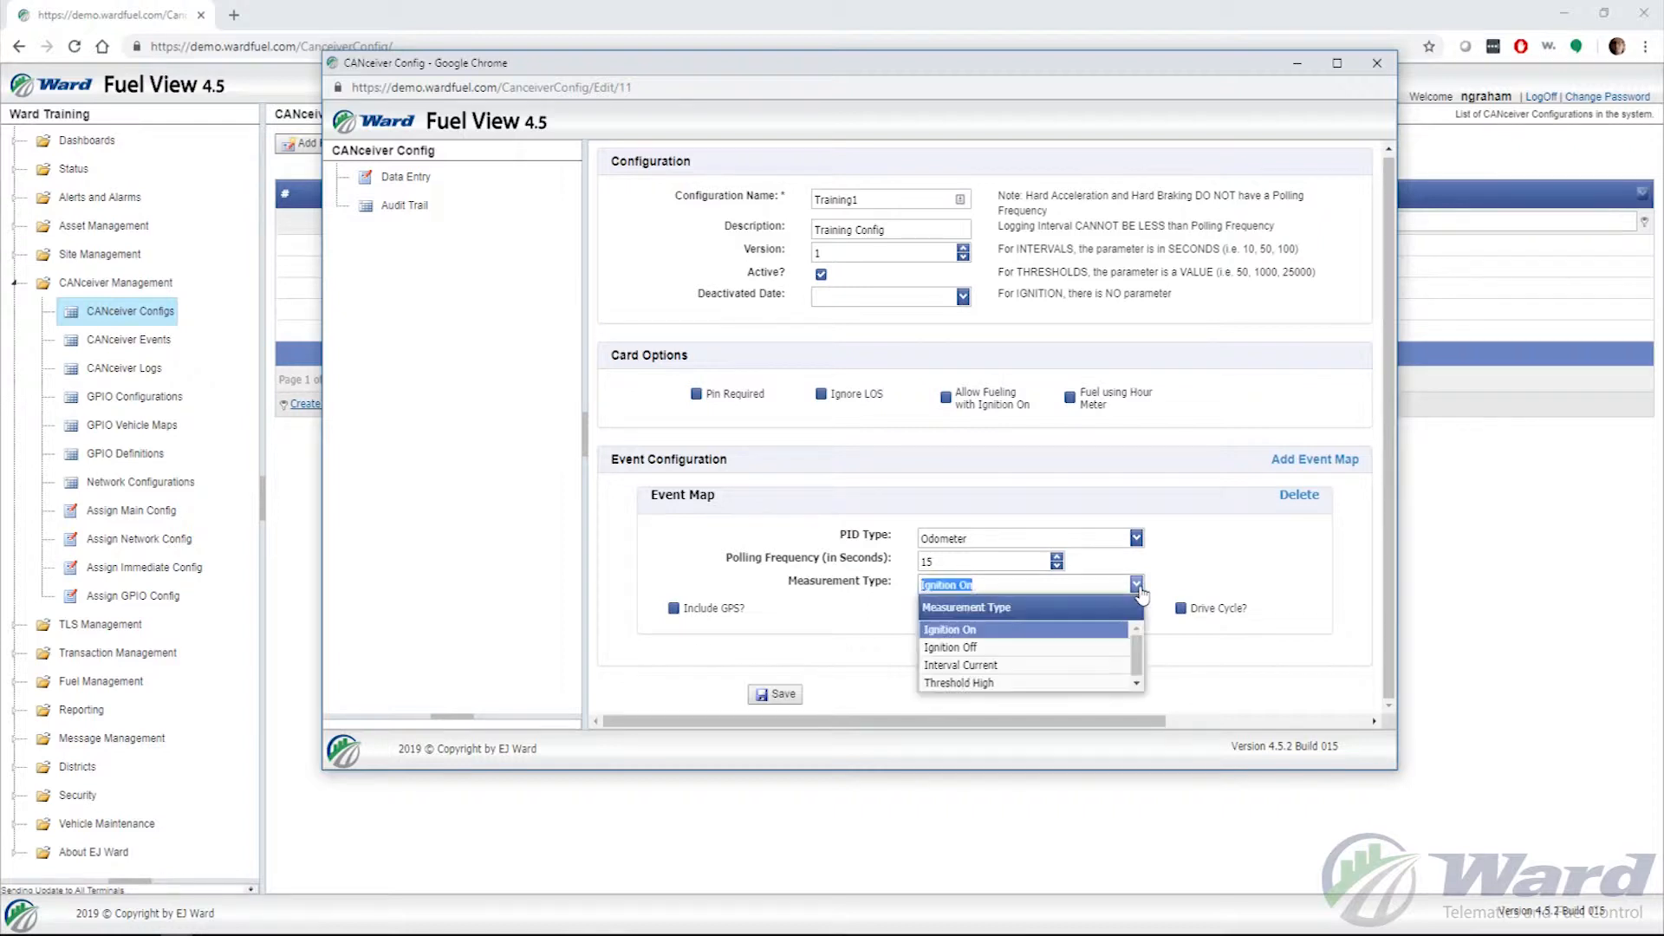
left_click(1008, 667)
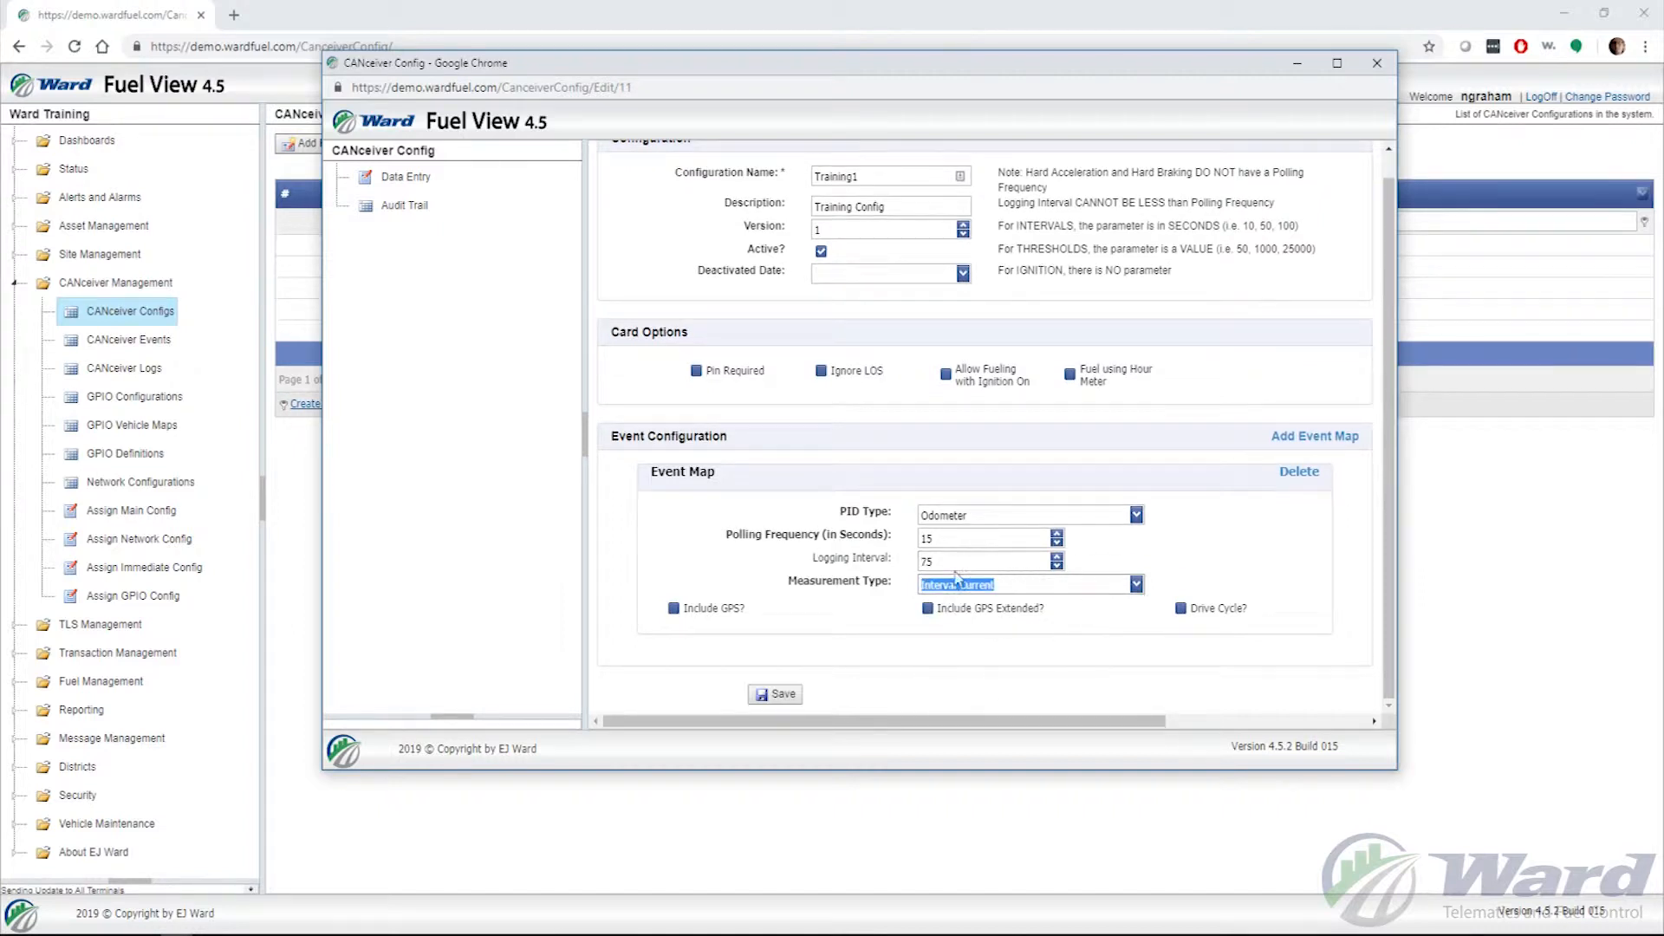
left_click(881, 556)
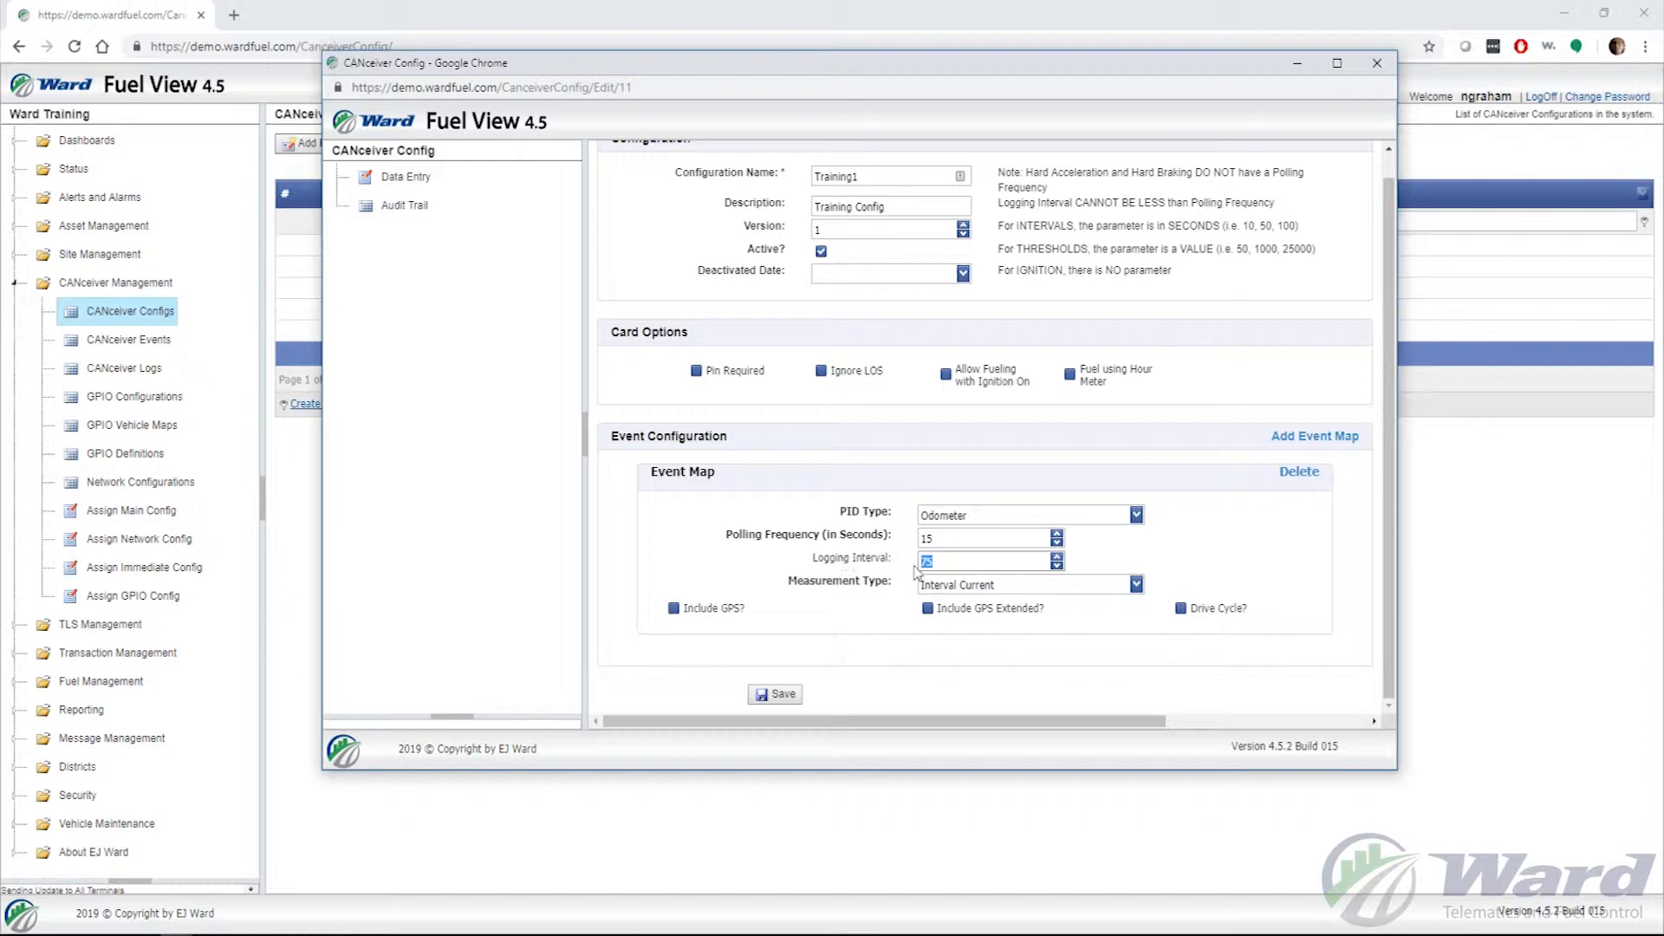
left_click(943, 561)
left_click(1136, 584)
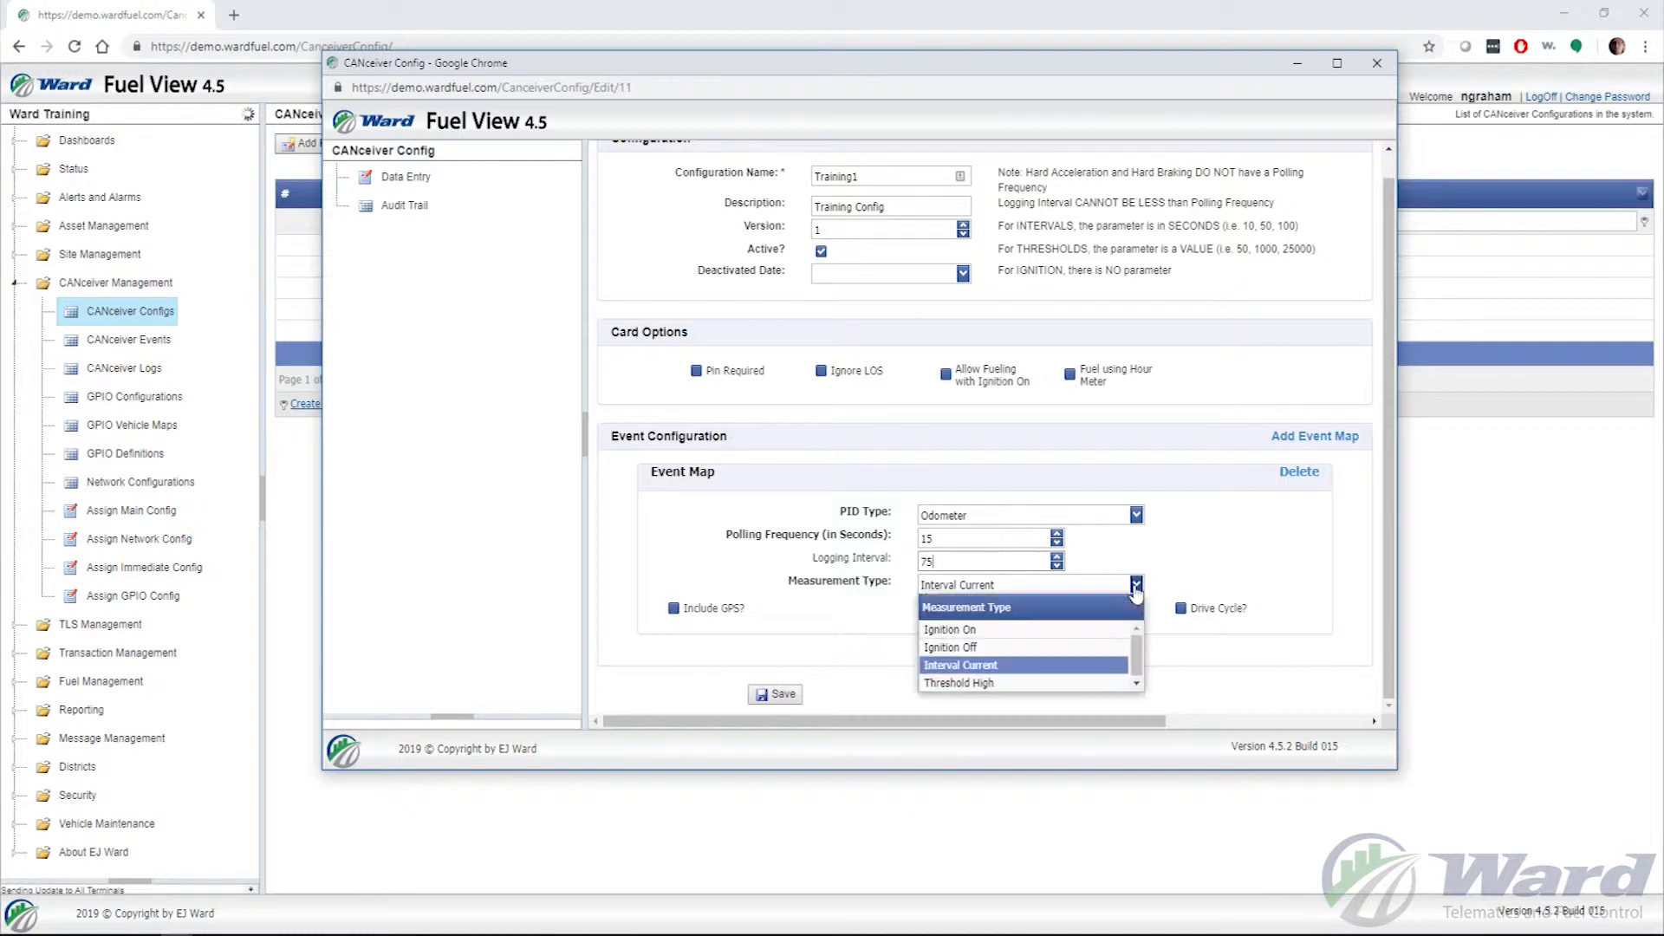
left_click(1019, 630)
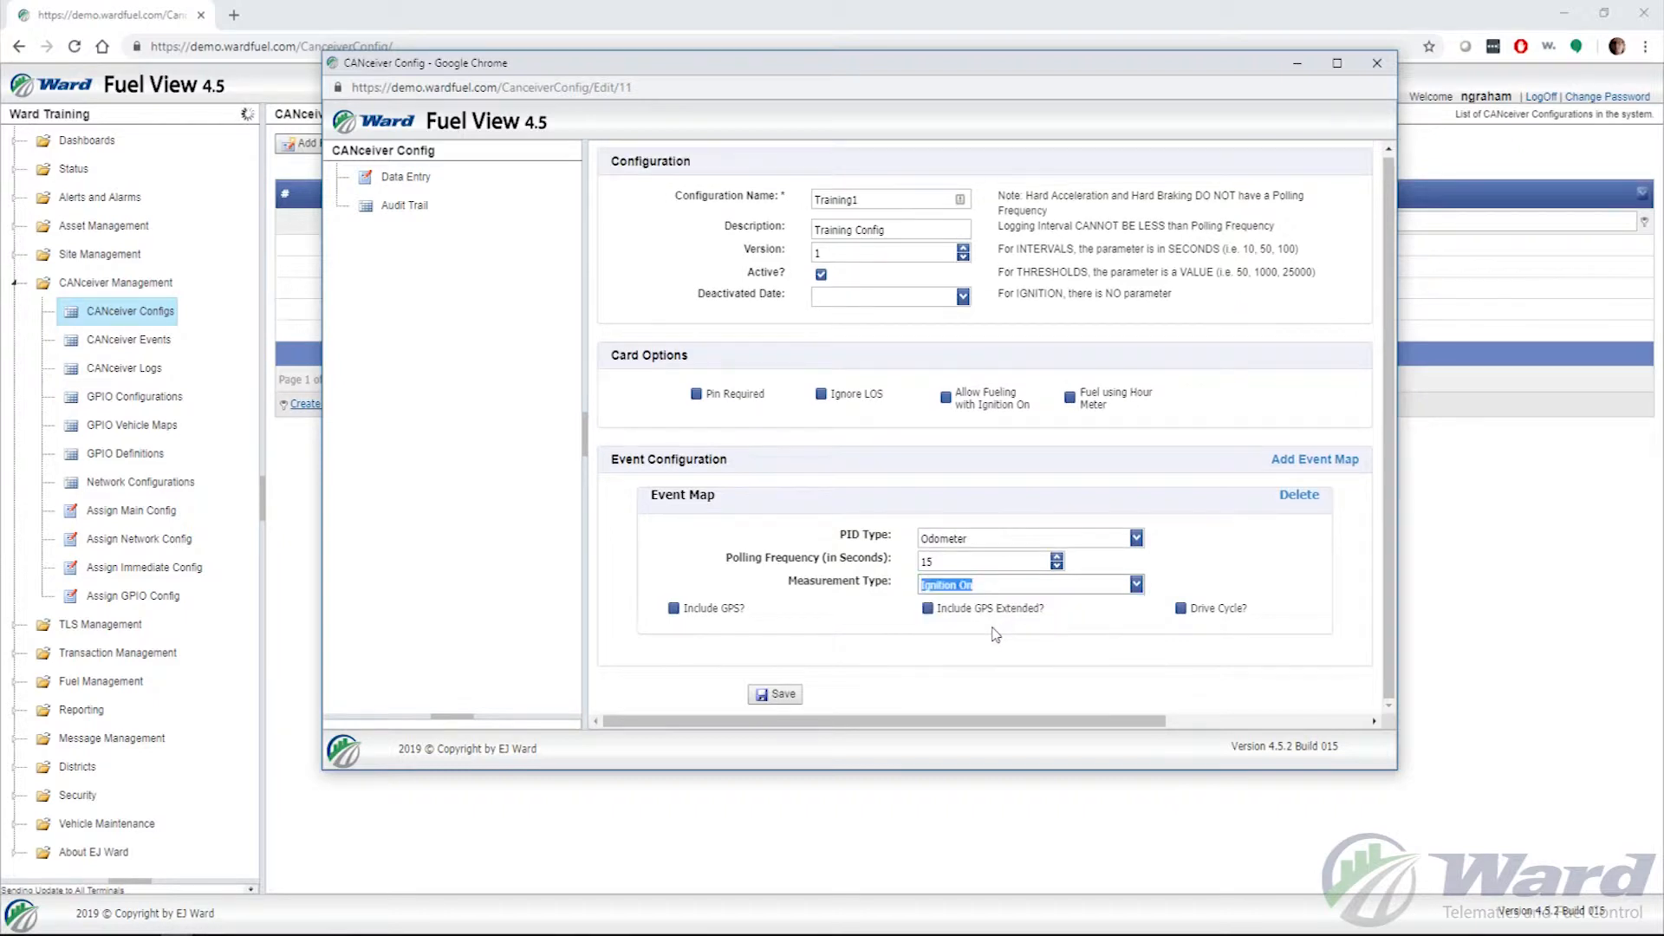
Include GPS and extended GPS data in the Ignition On odometer event map and save the configuration
left_click(674, 609)
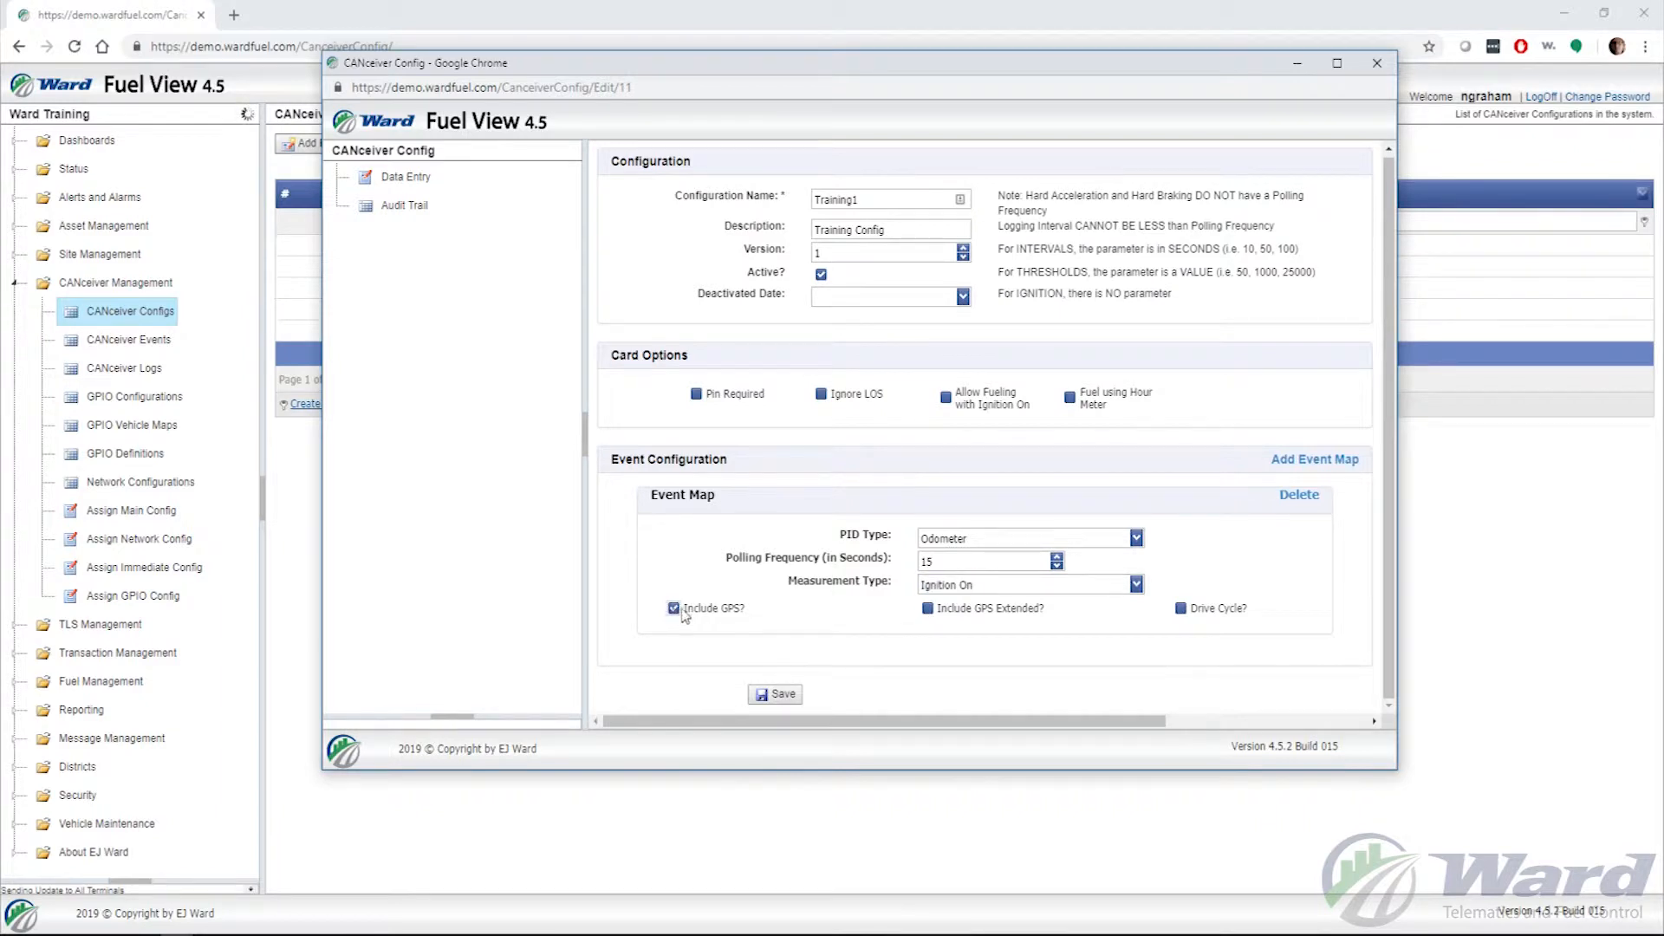
left_click(928, 609)
left_click(783, 696)
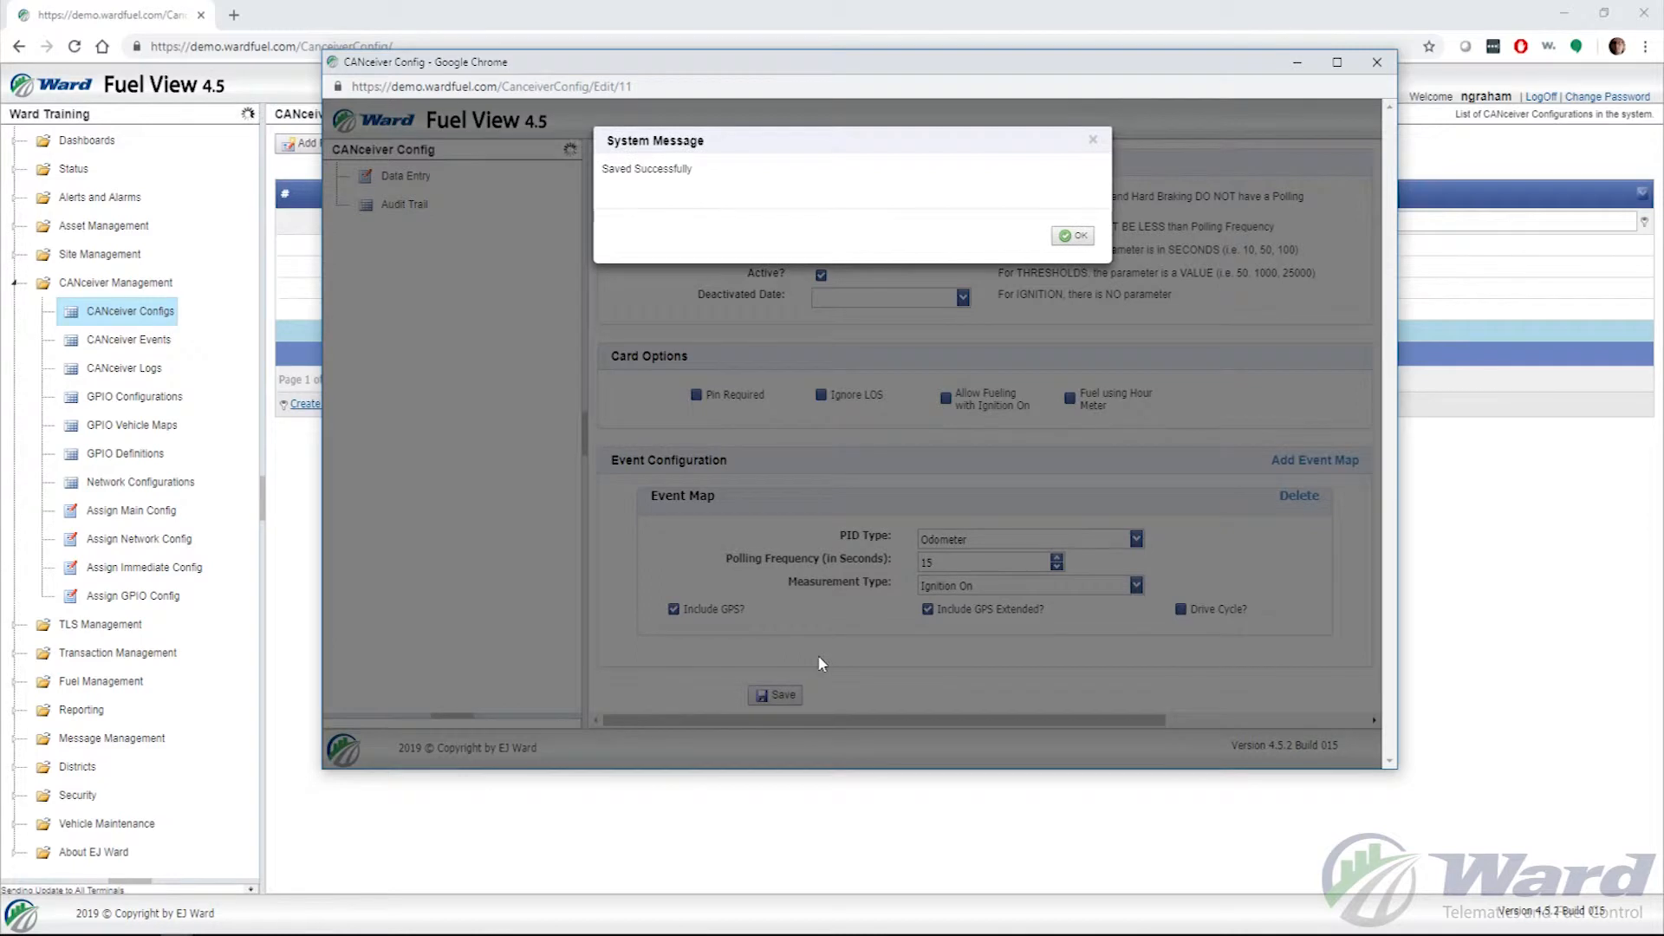
left_click(1071, 235)
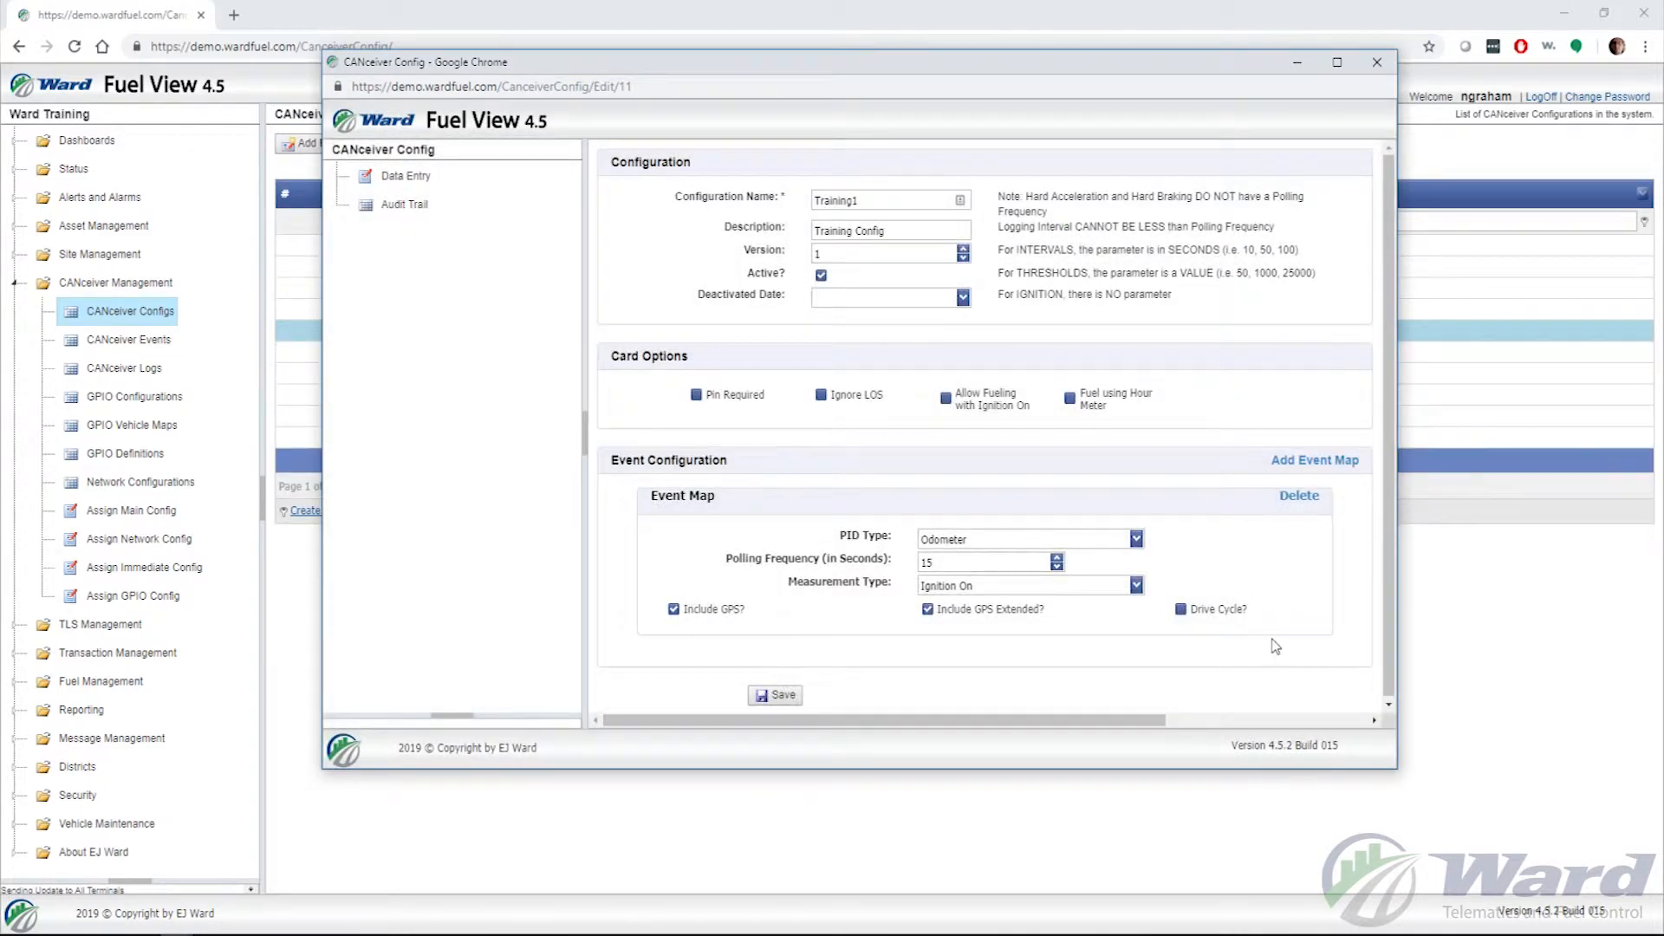
Add a second event map with Odometer as its PID type
left_click(1296, 462)
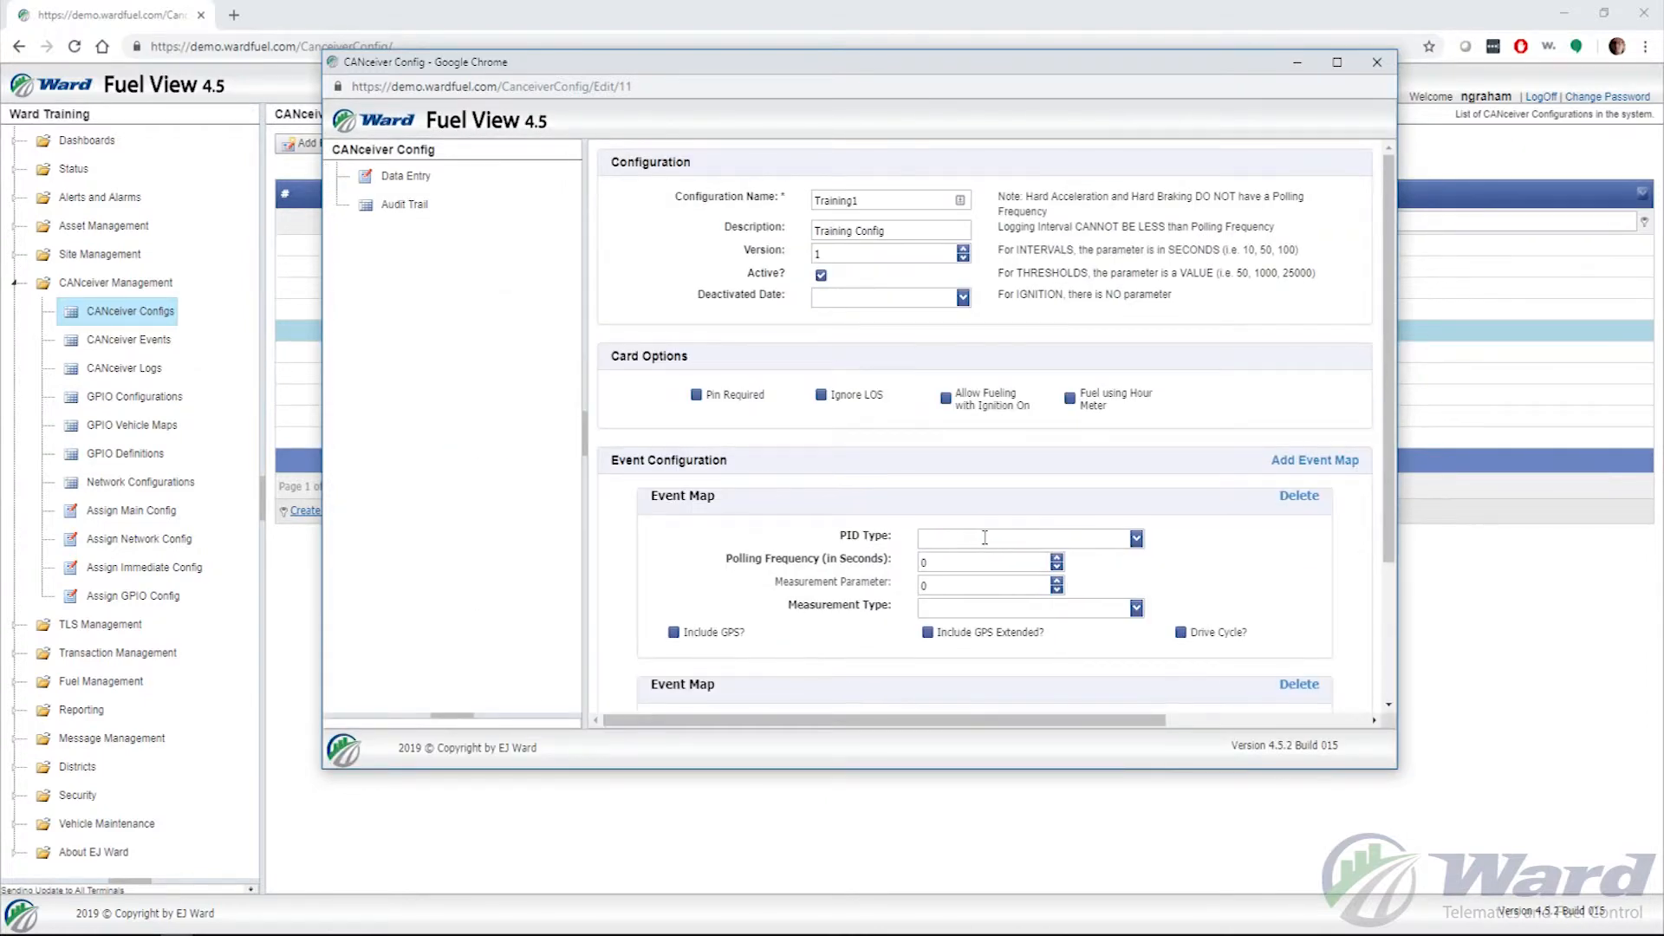
scroll(884, 528, "down", 4)
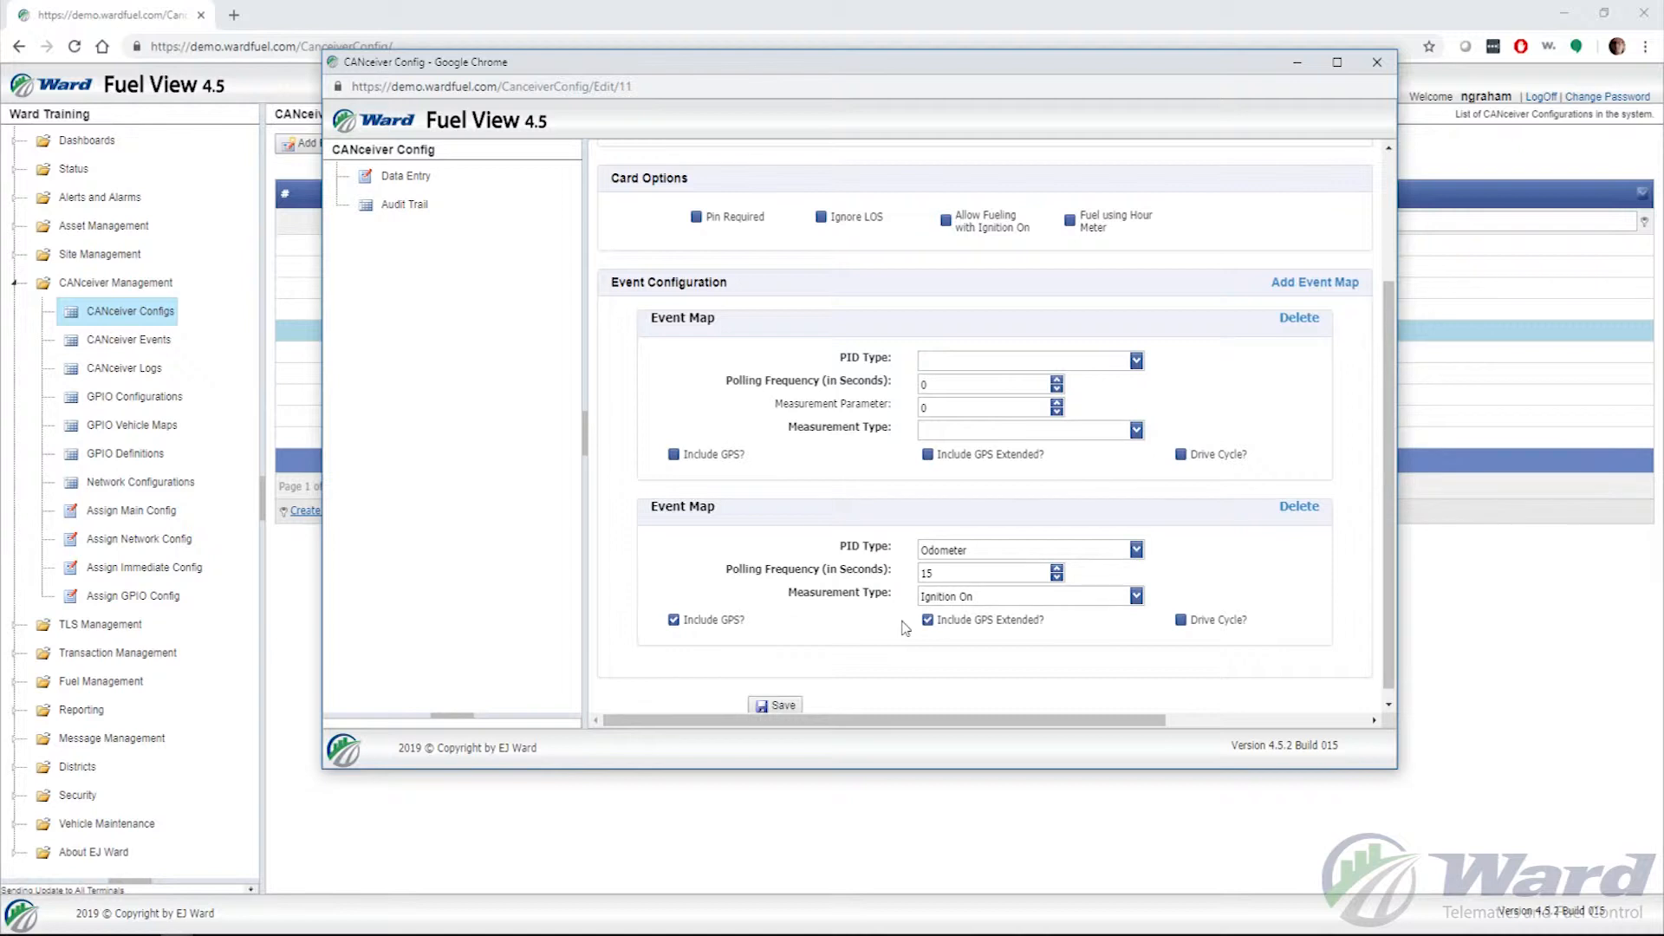
scroll(895, 597, "up", 1)
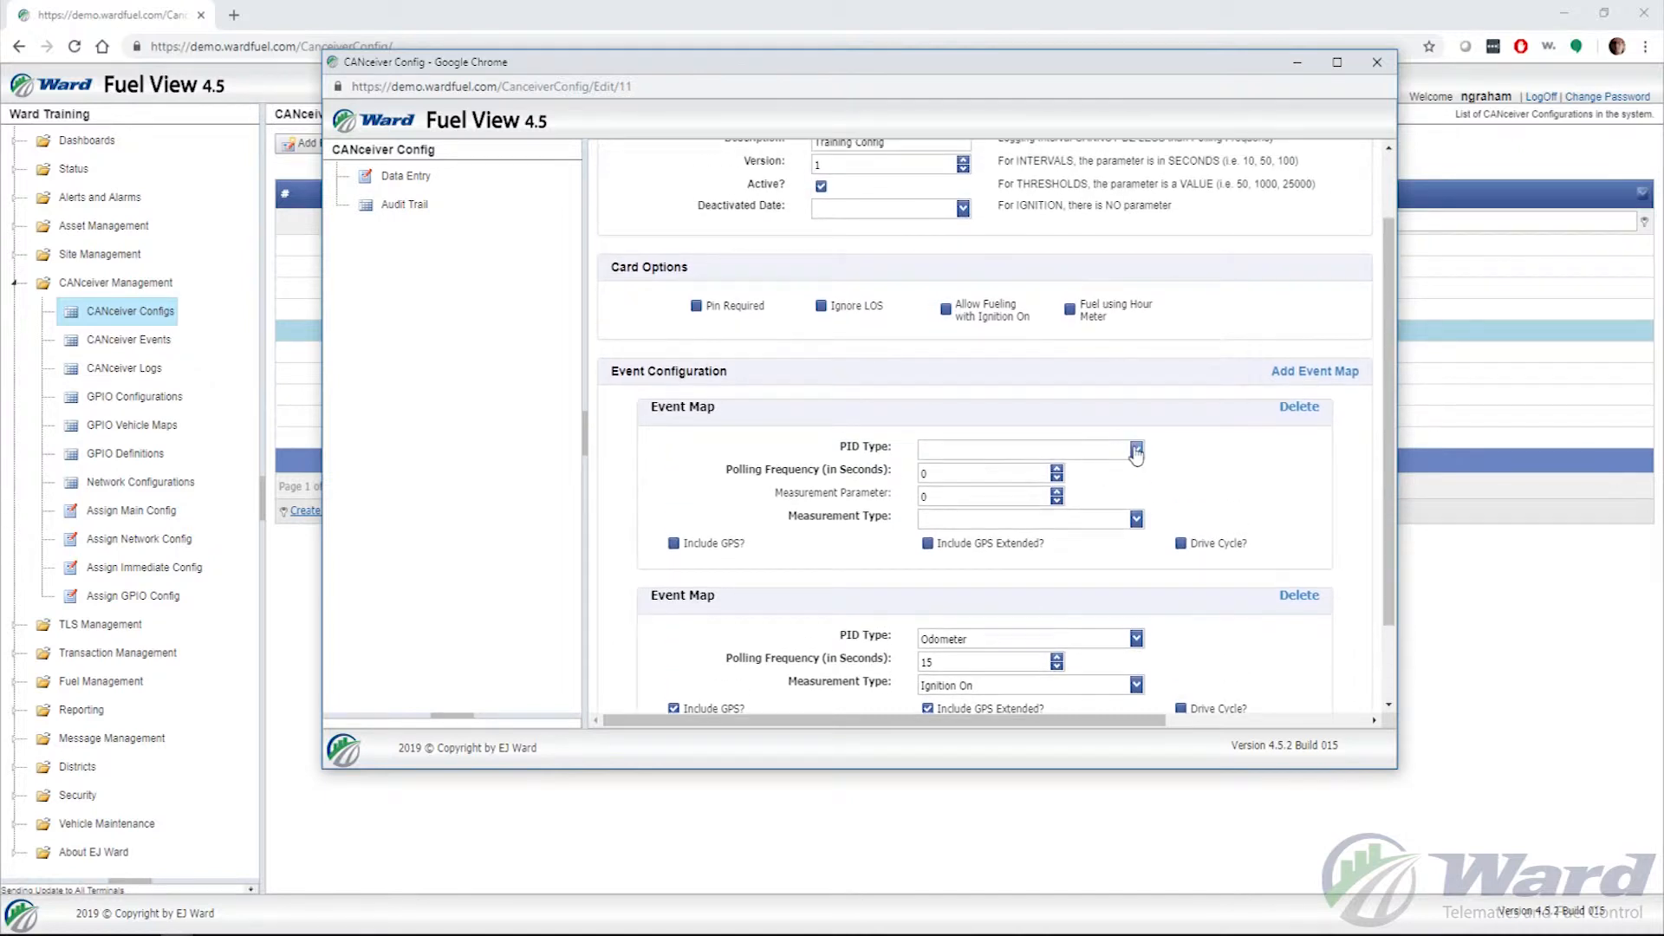
left_click(1136, 450)
type("odo")
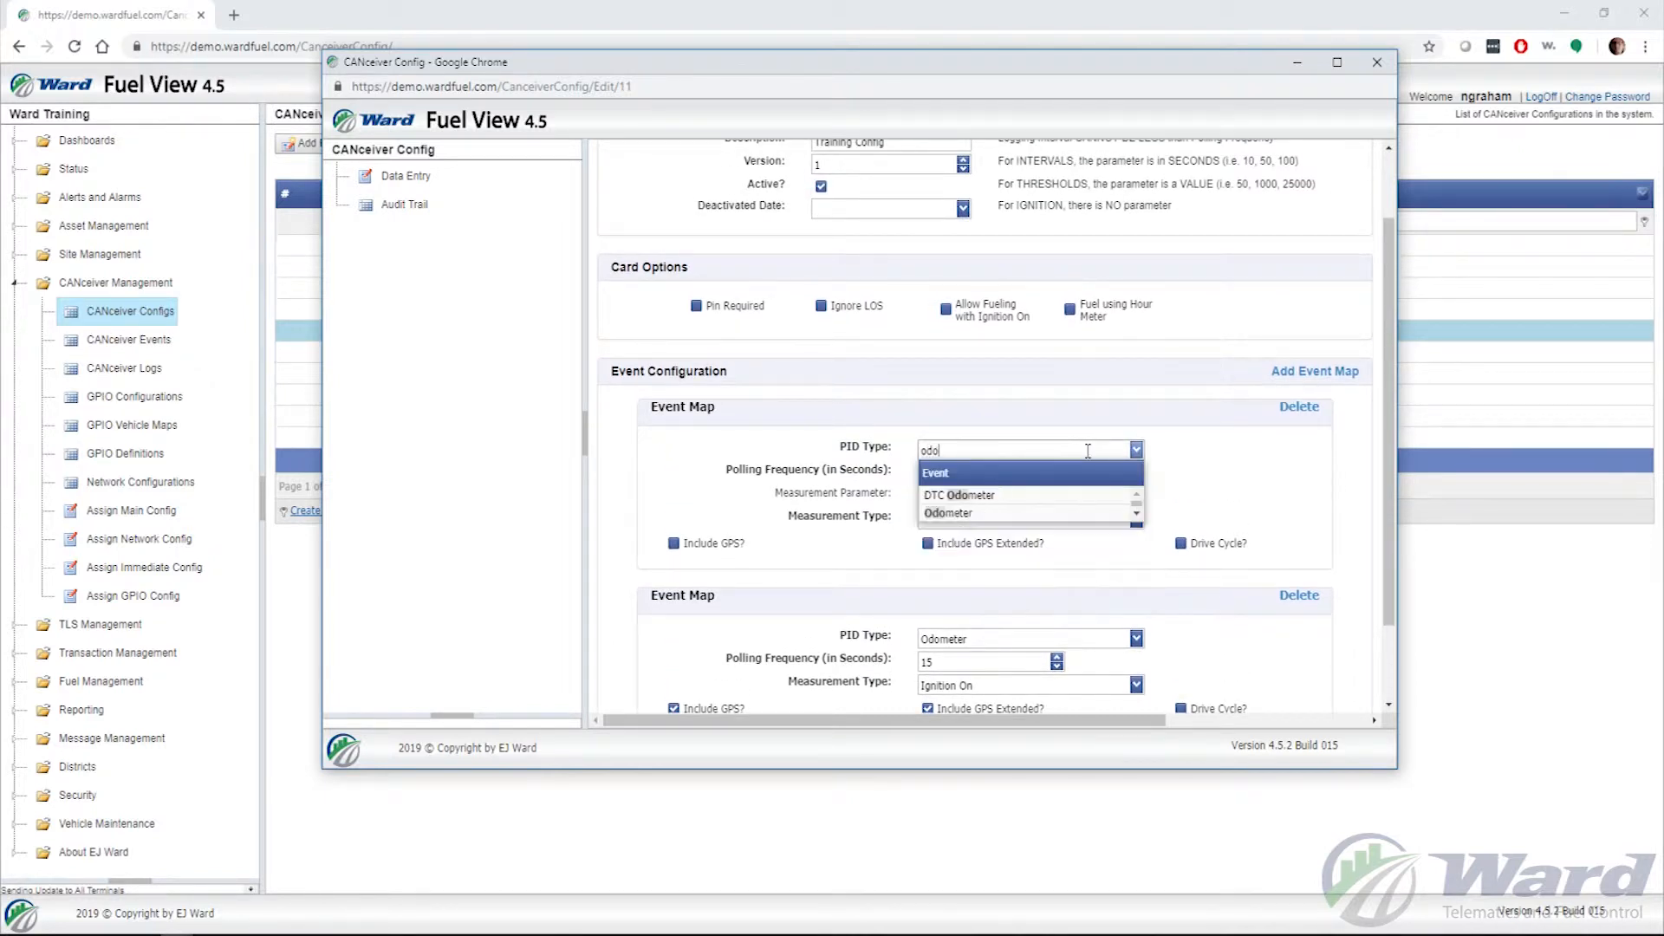
left_click(1016, 512)
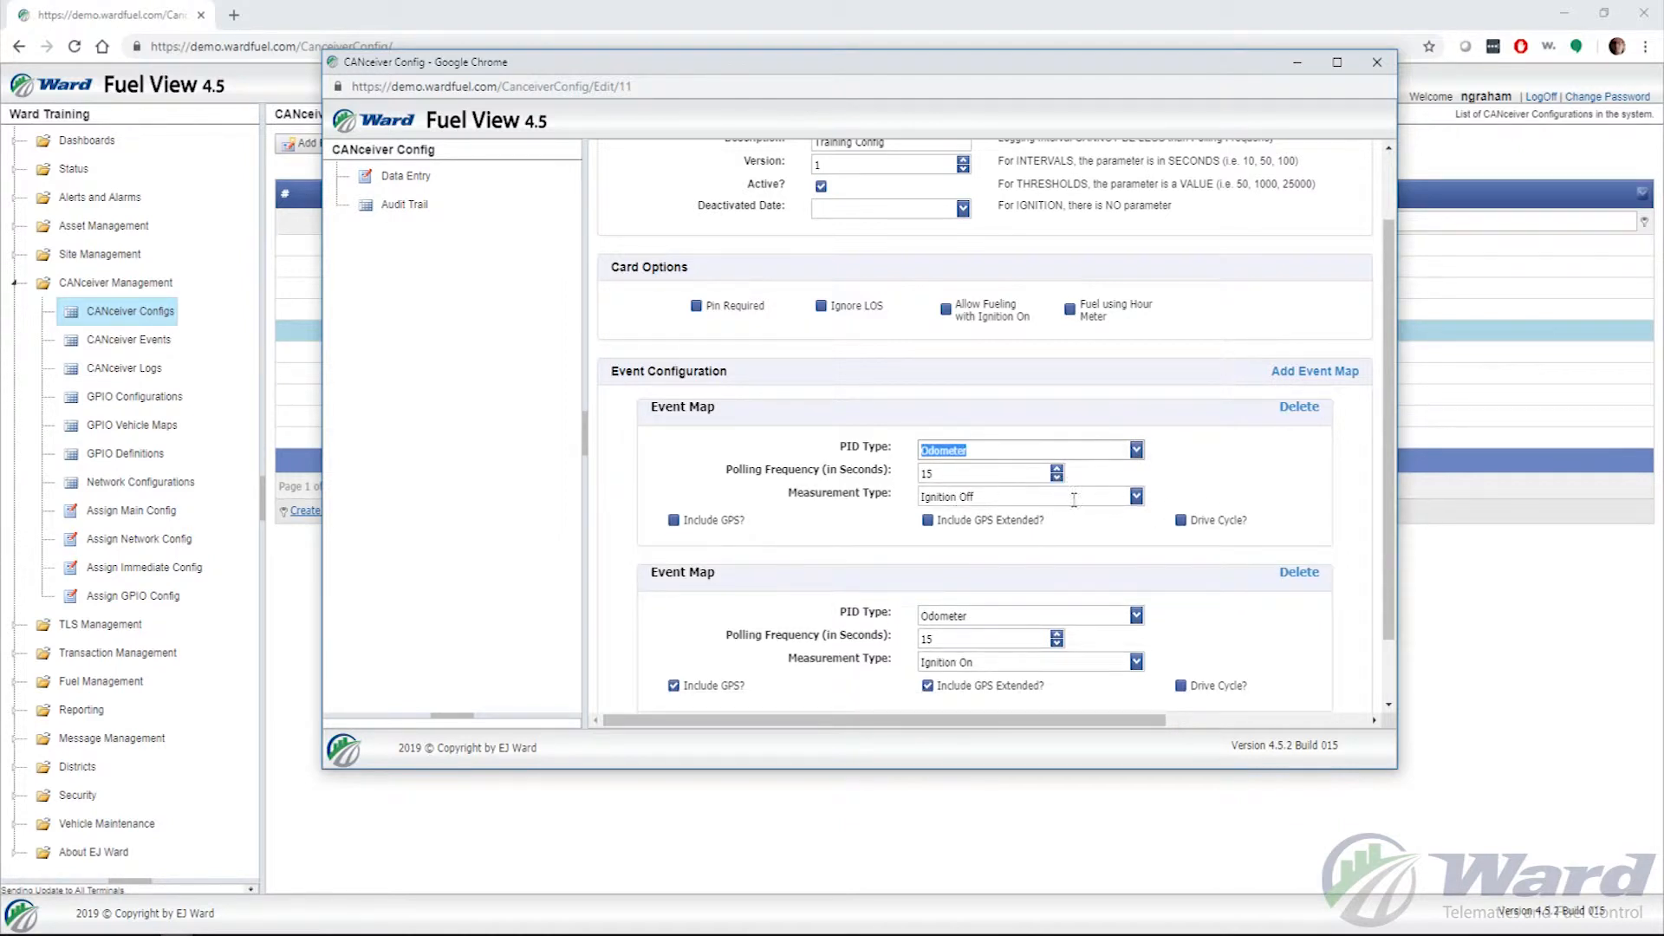
Choose Ignition Off as the new odometer event map's measurement type and include GPS and extended GPS data
left_click(1136, 497)
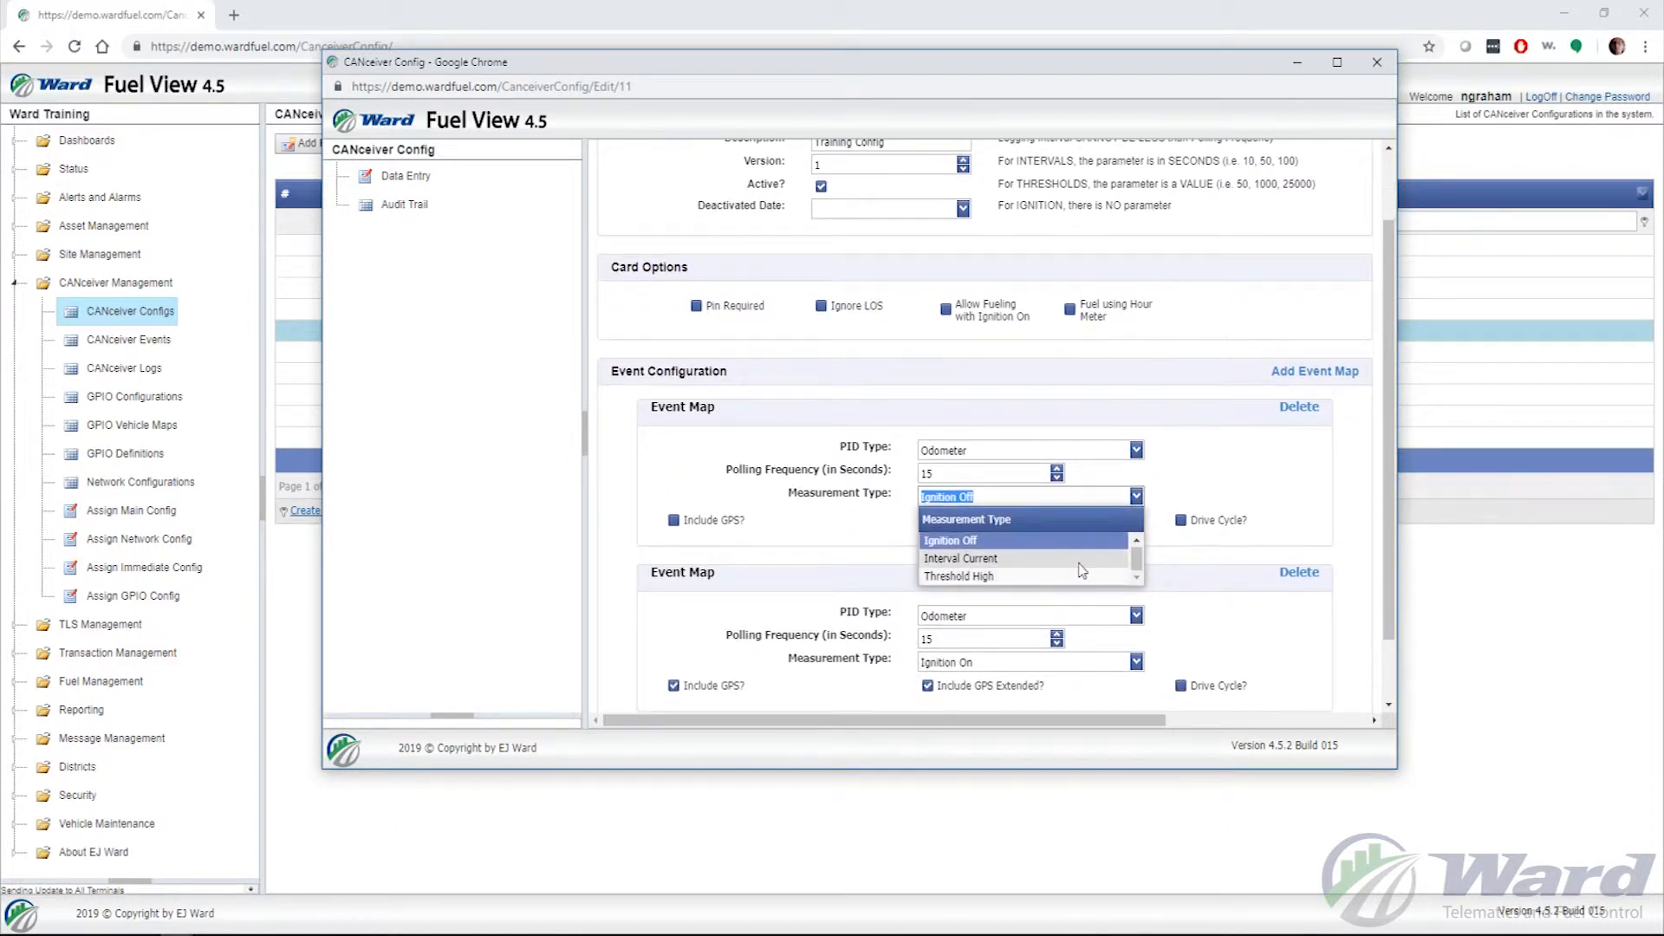
left_click(1023, 541)
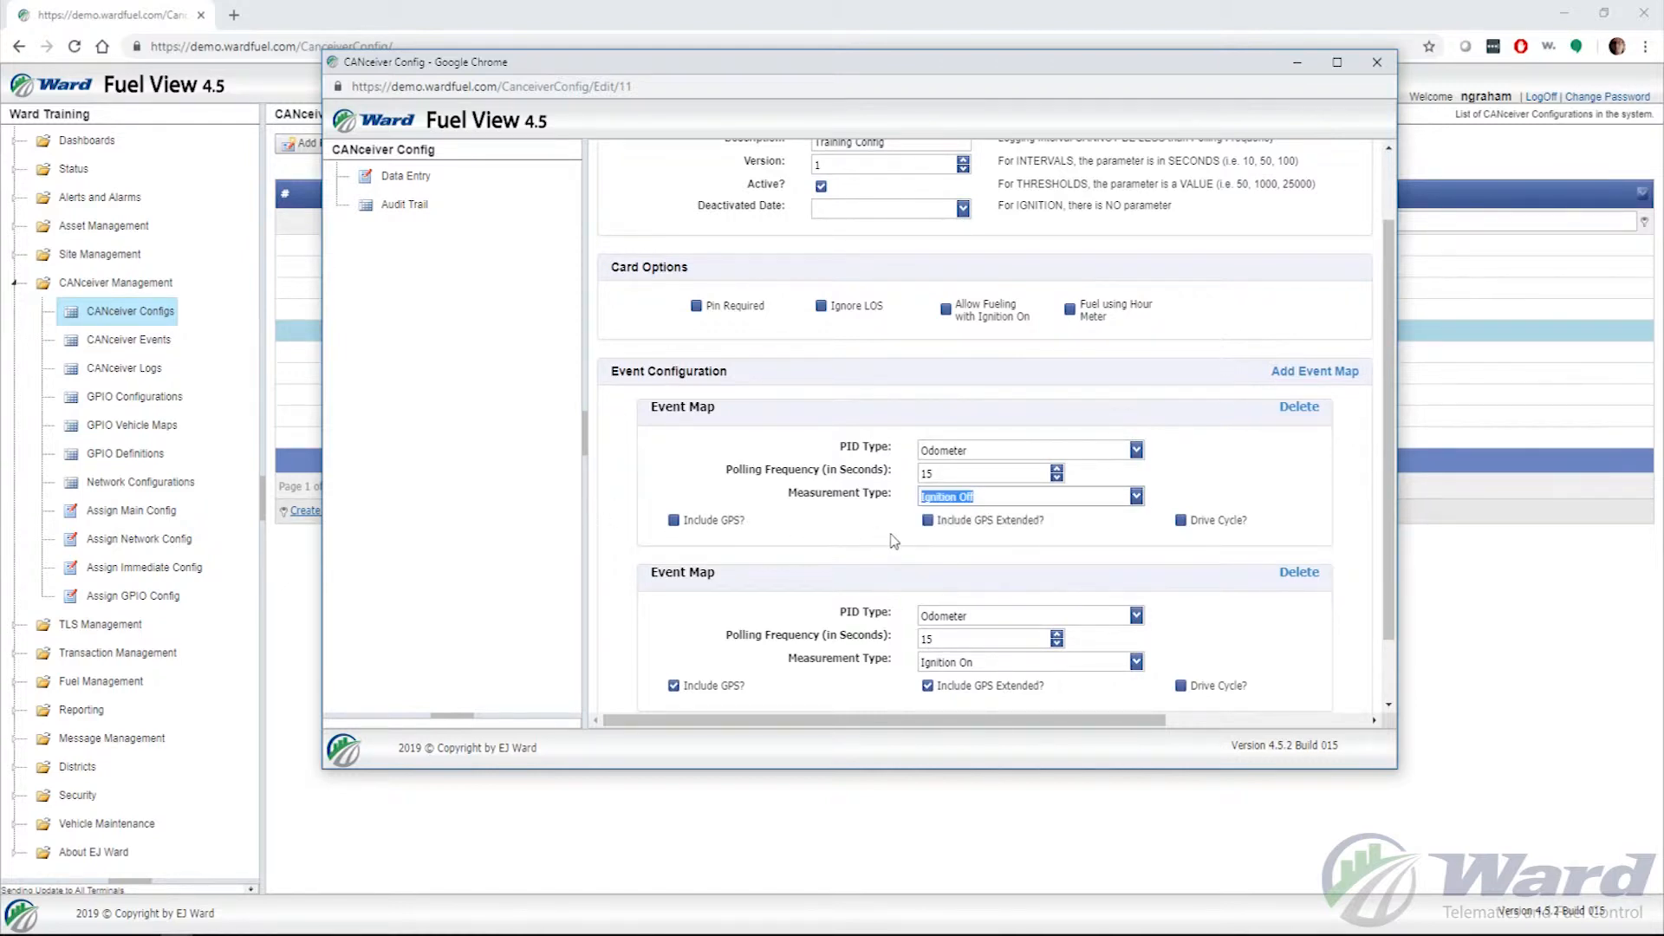
left_click(674, 520)
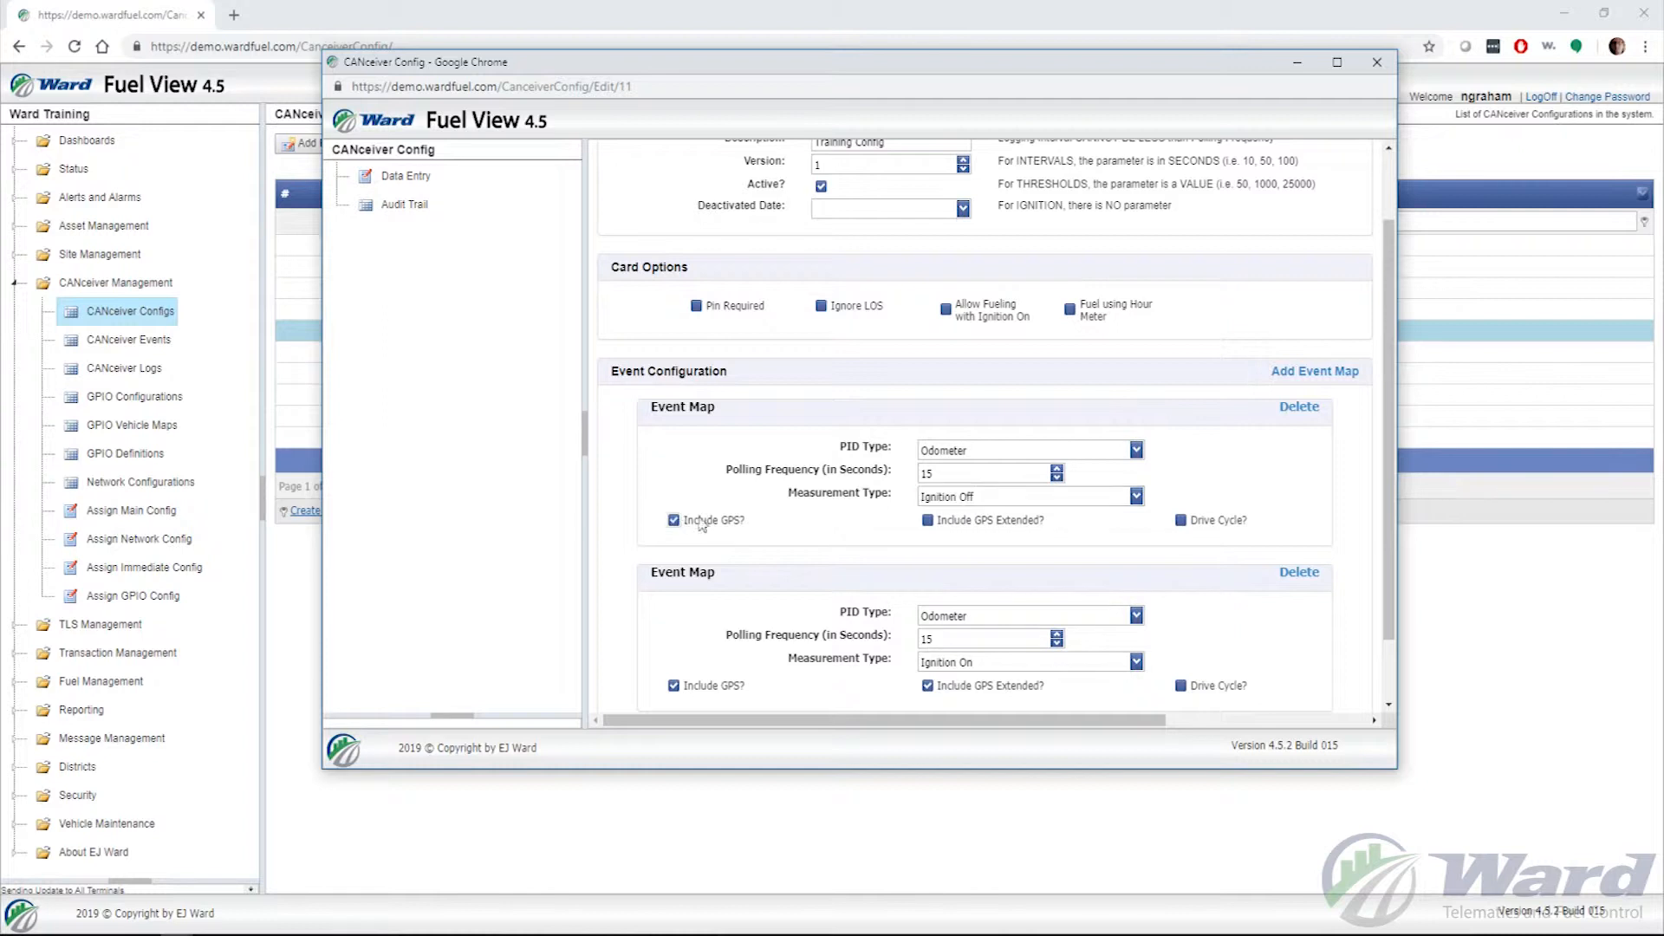
left_click(929, 521)
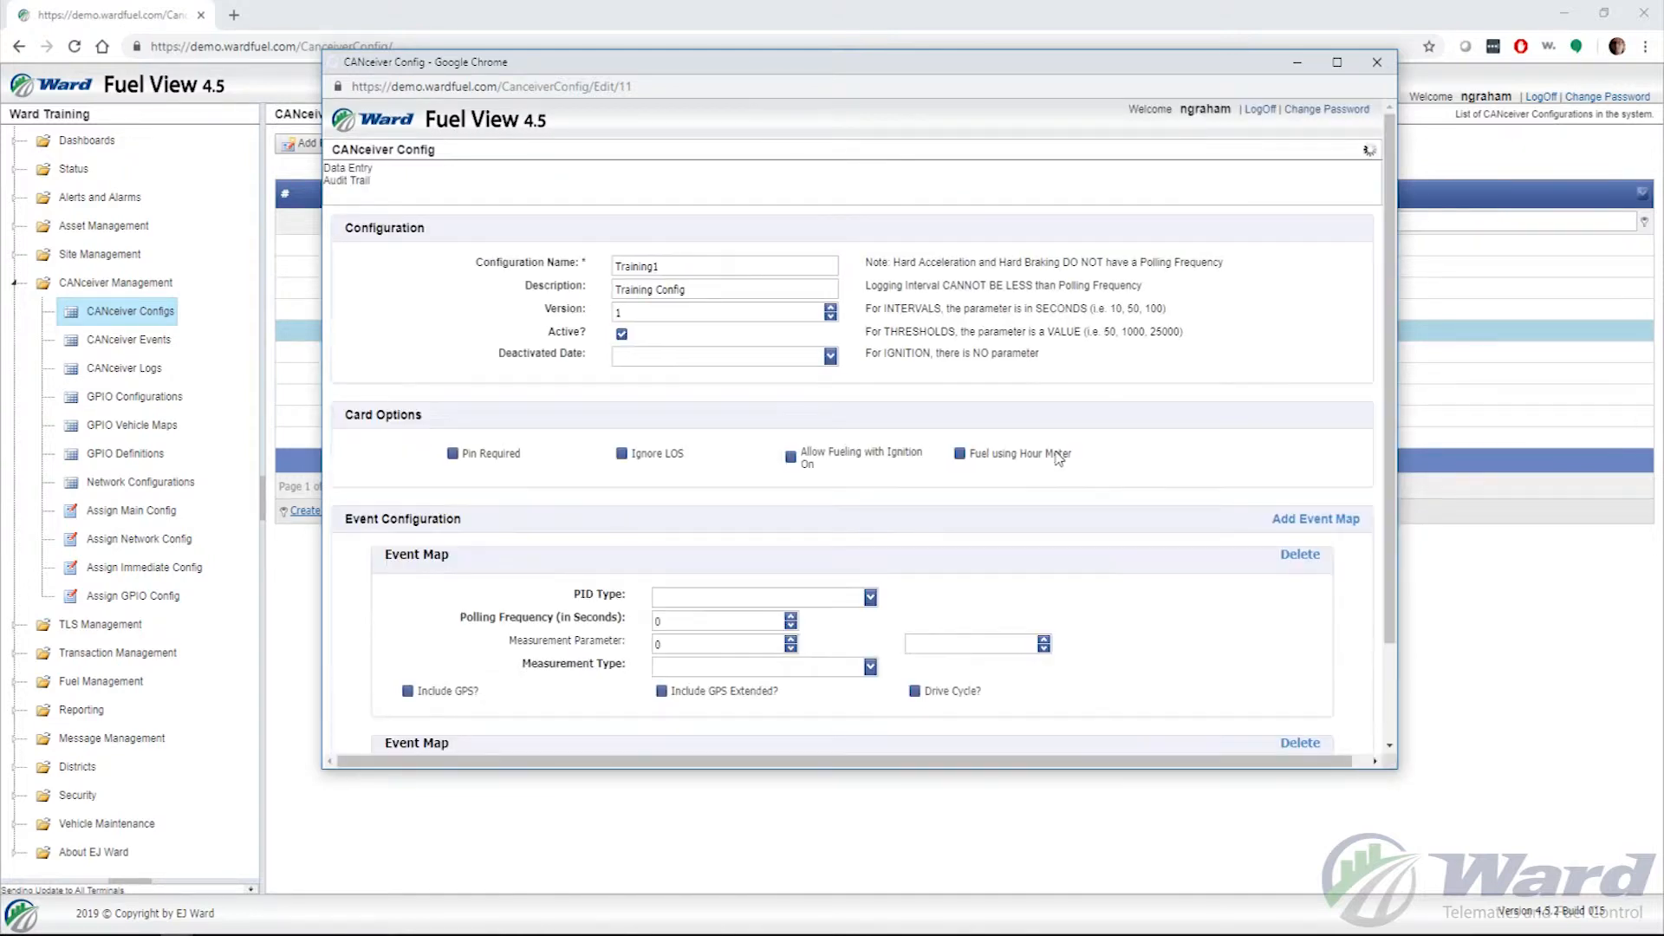
Add a third event map with Vehicle Speed as its PID type
scroll(1031, 495, "down", 2)
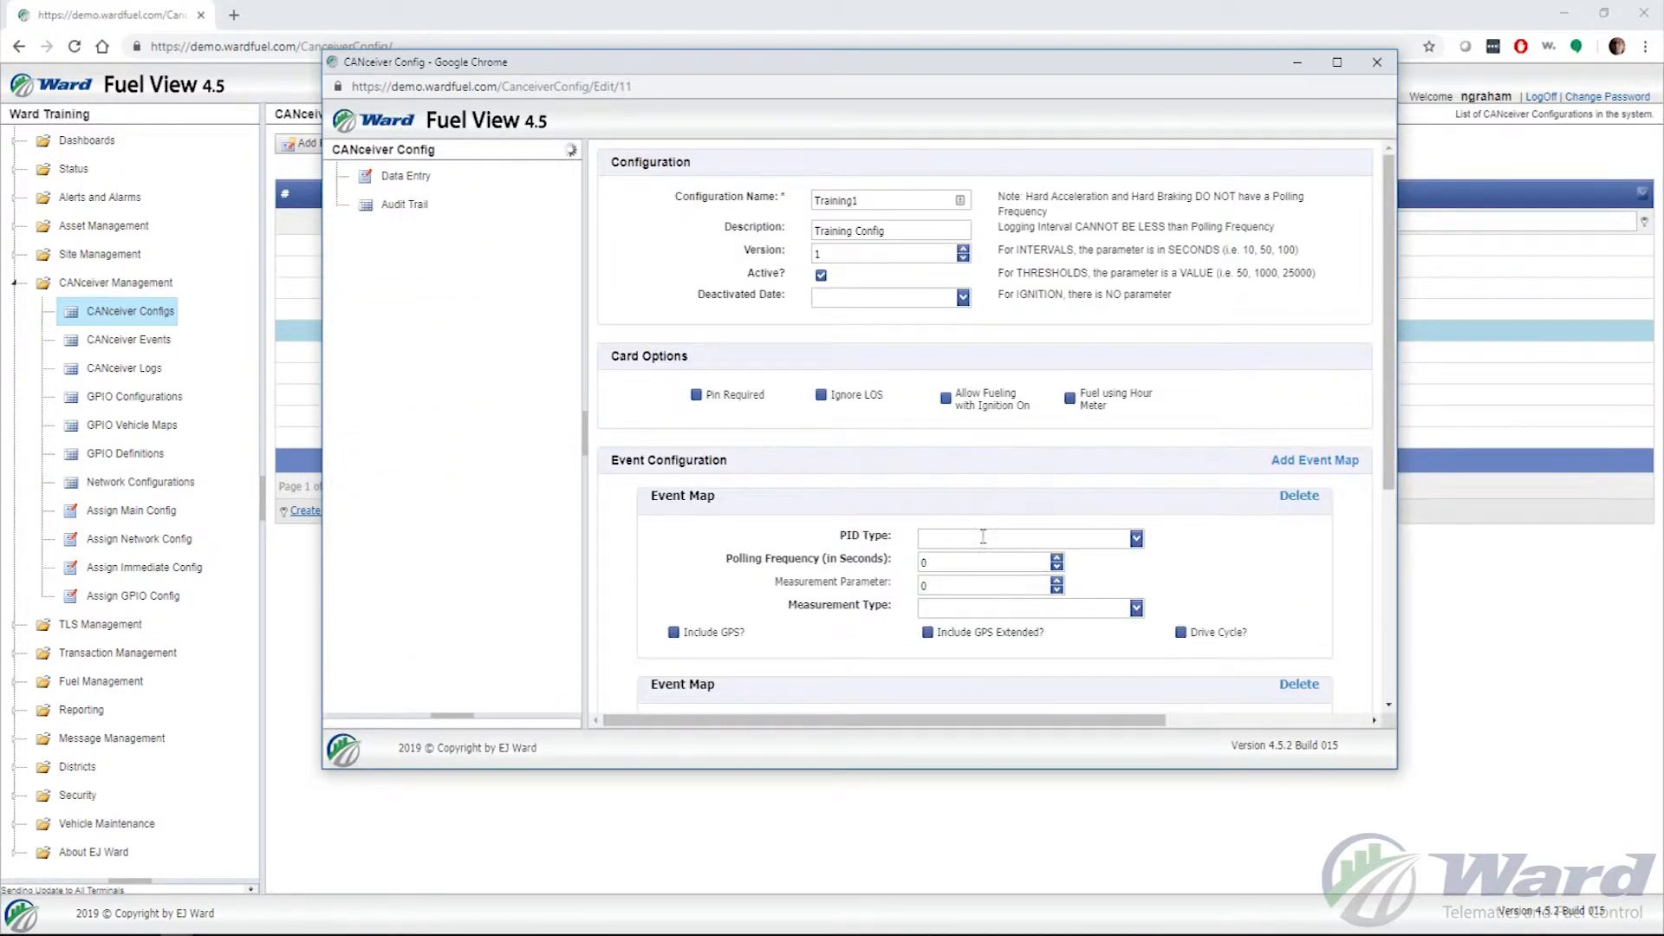
left_click(982, 537)
type("speed")
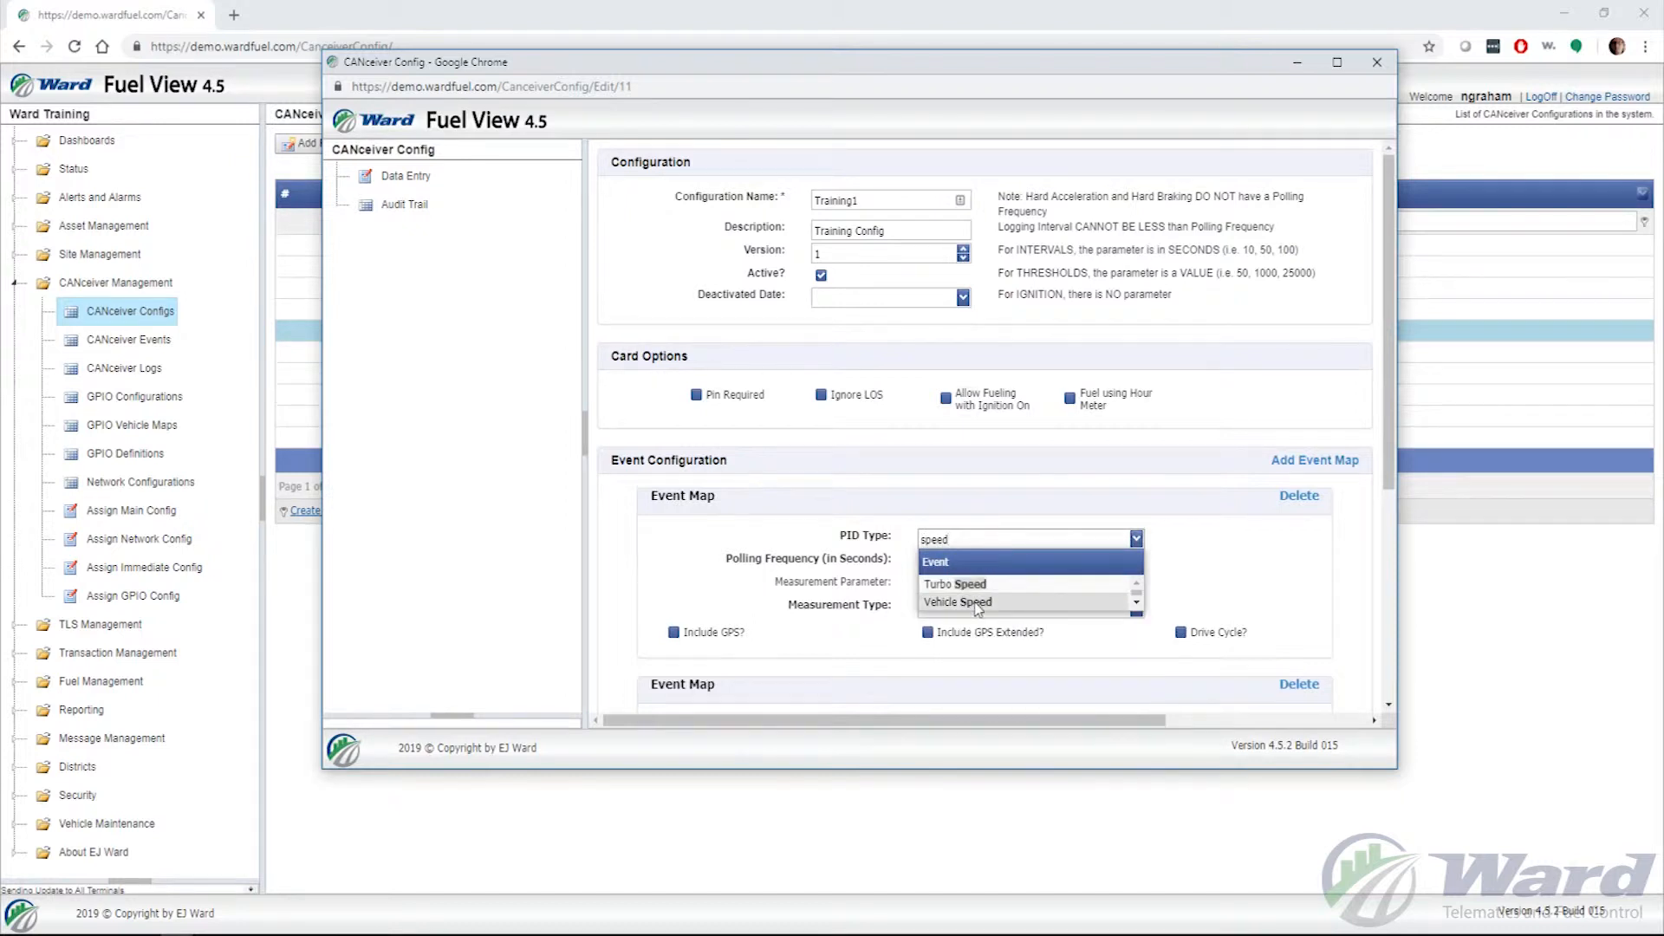
left_click(976, 602)
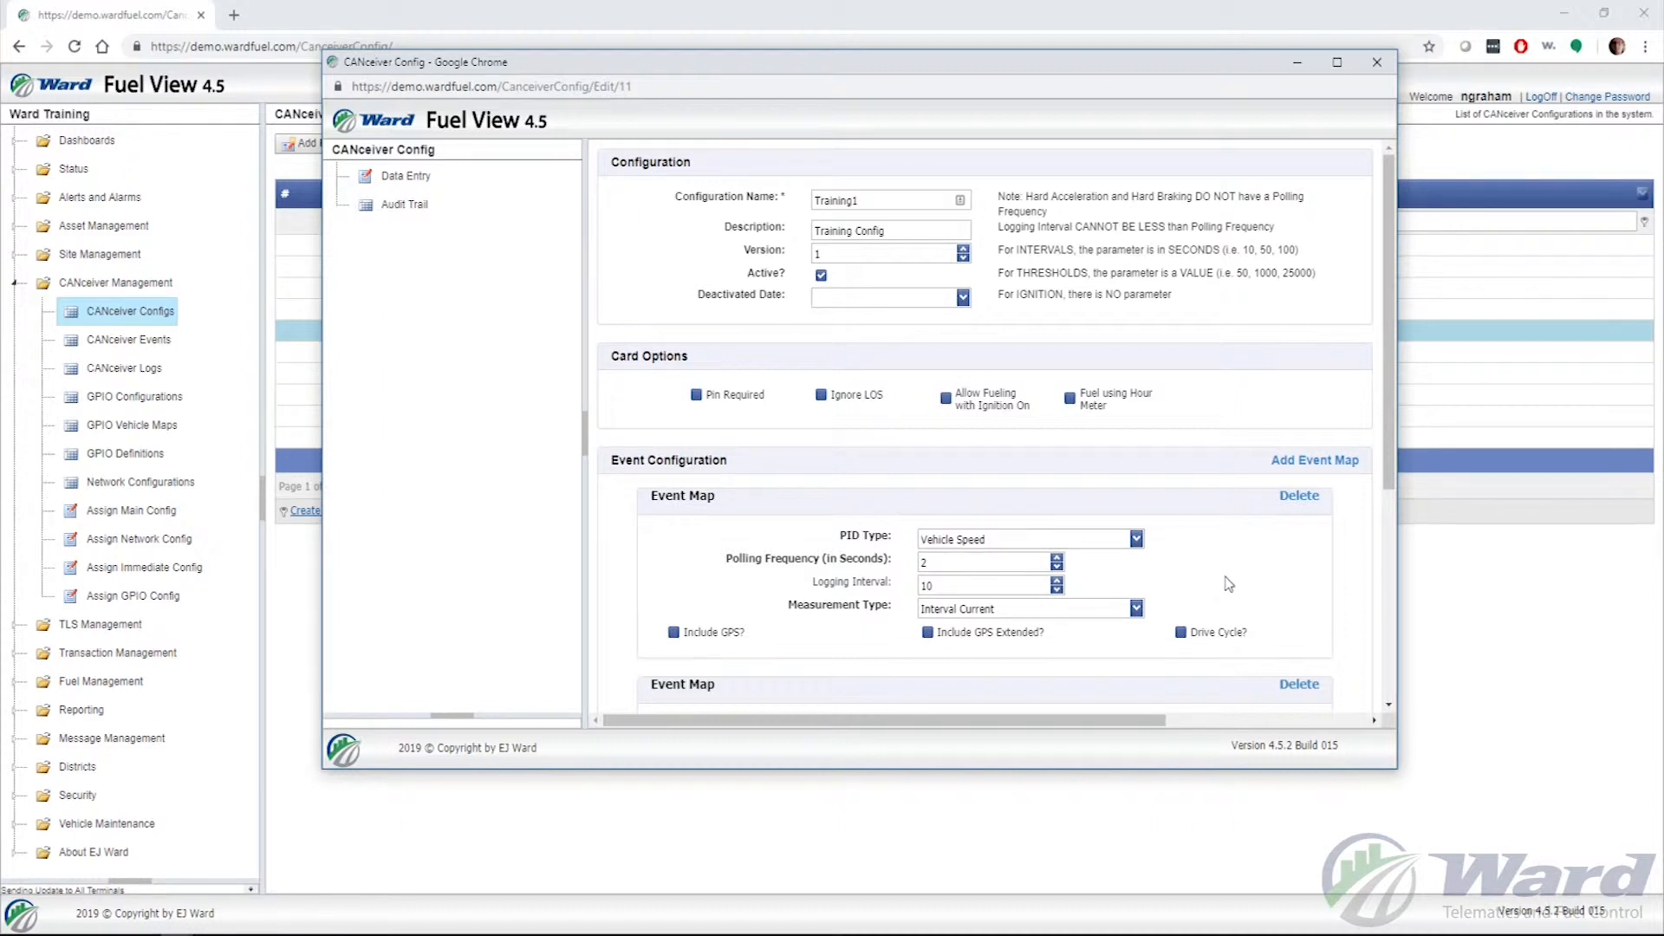
Set the Vehicle Speed event map to Threshold High with a 75 kph measurement parameter, and include GPS and extended GPS data
scroll(1229, 584, "down", 1)
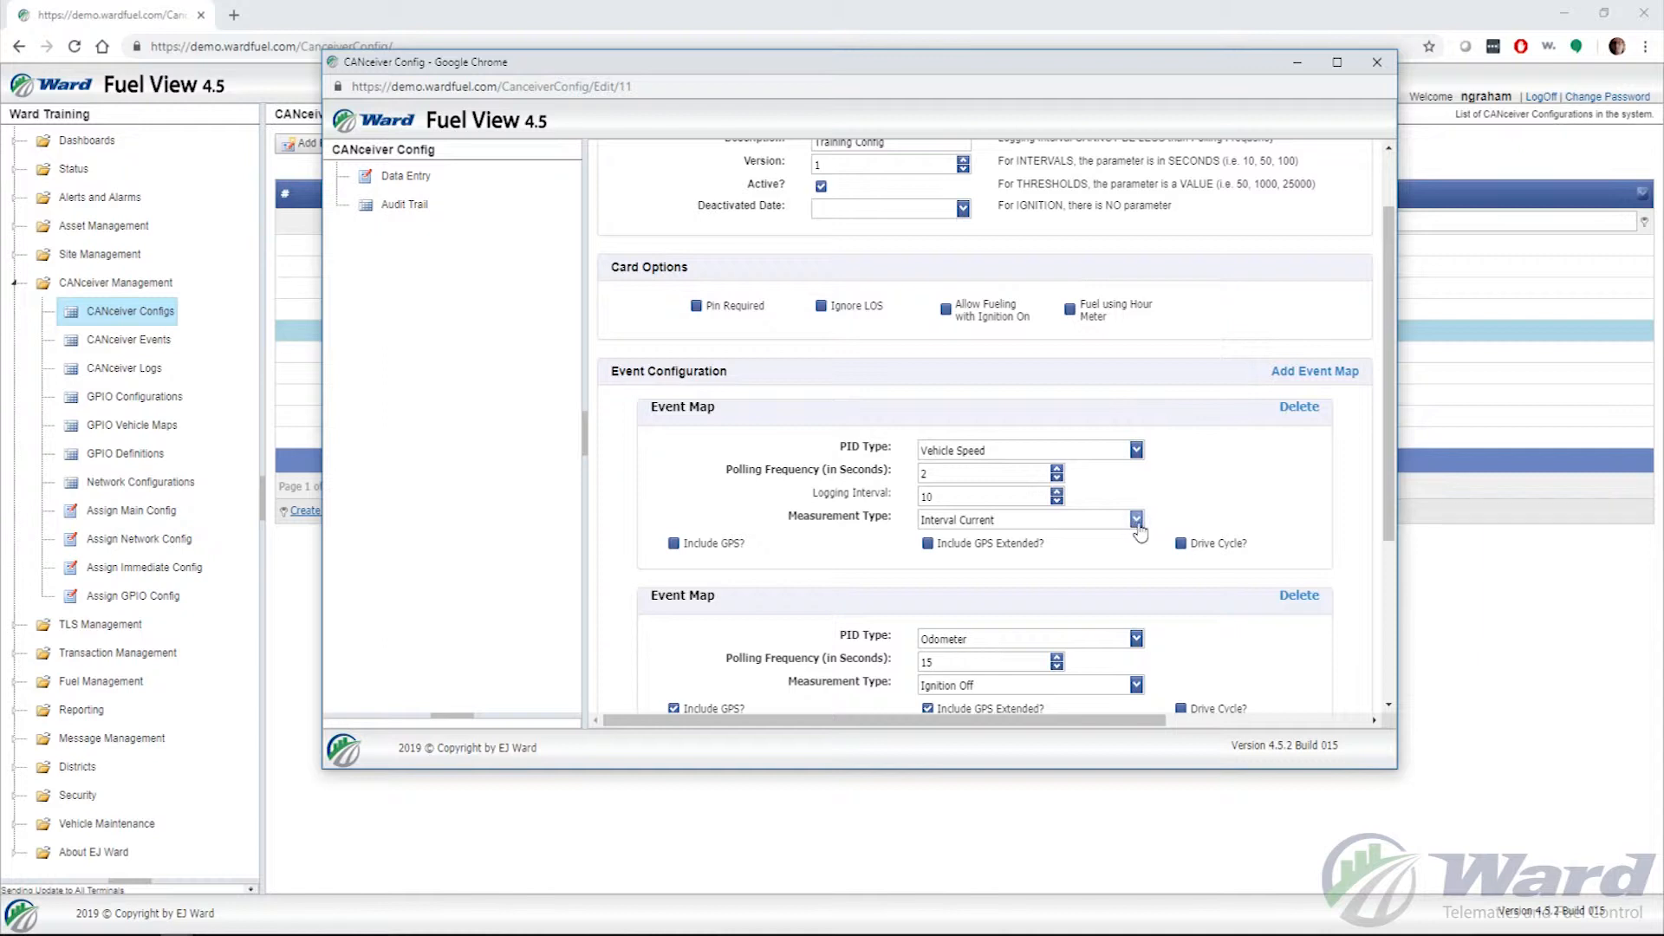
left_click(1137, 522)
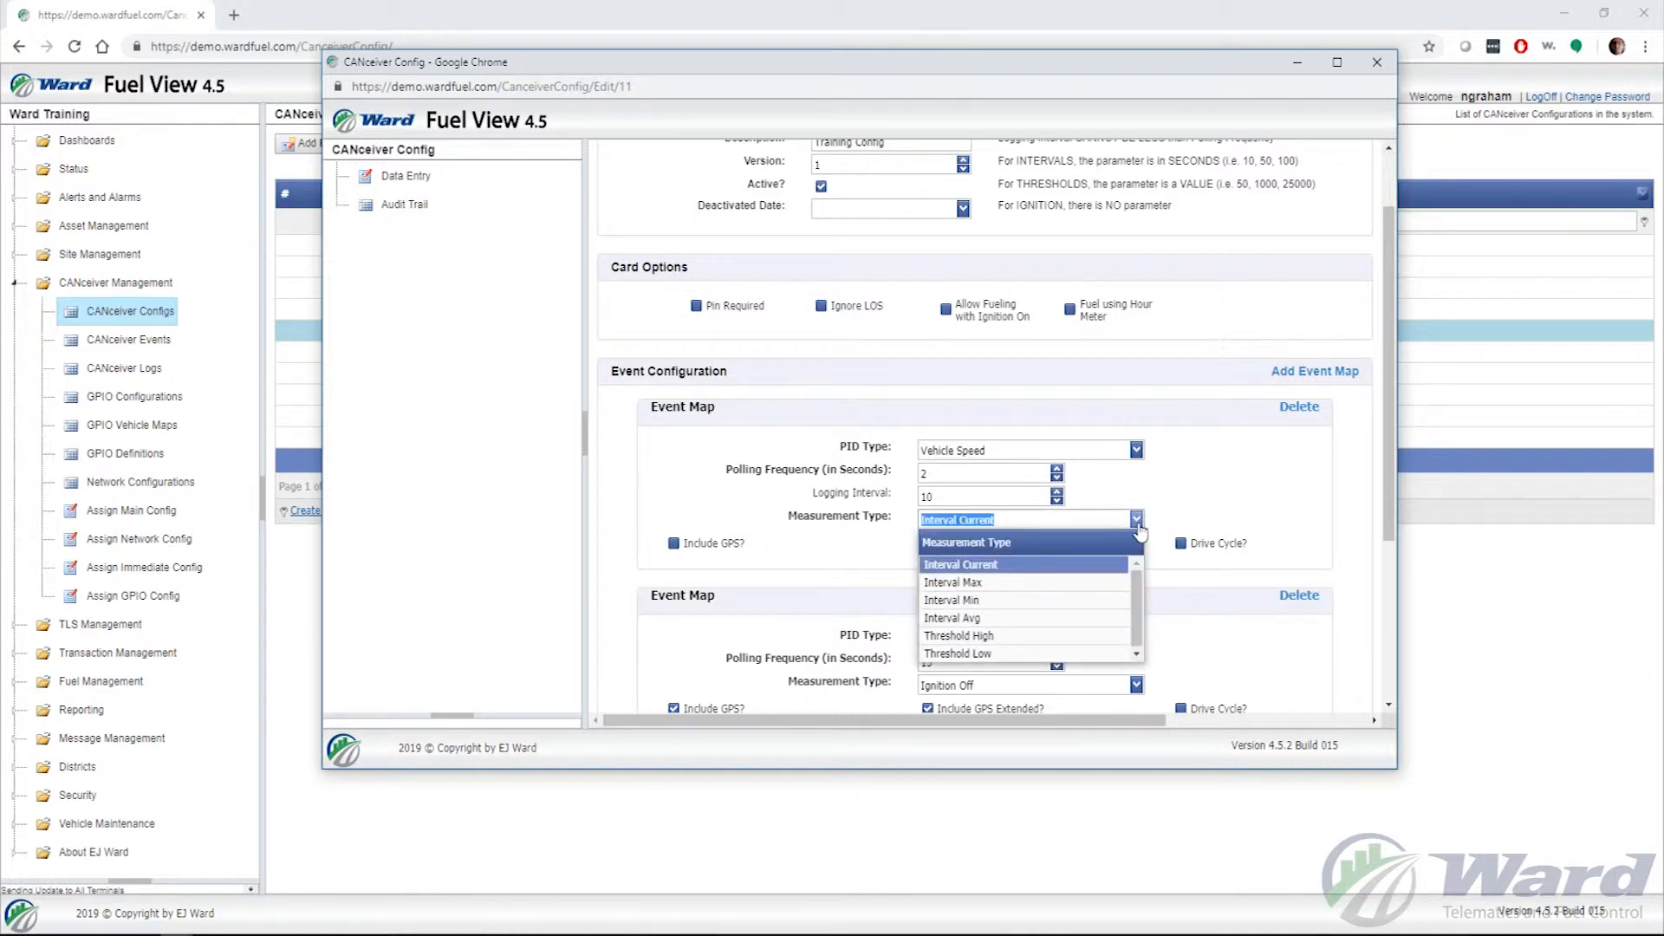
left_click(1020, 643)
left_click(955, 498)
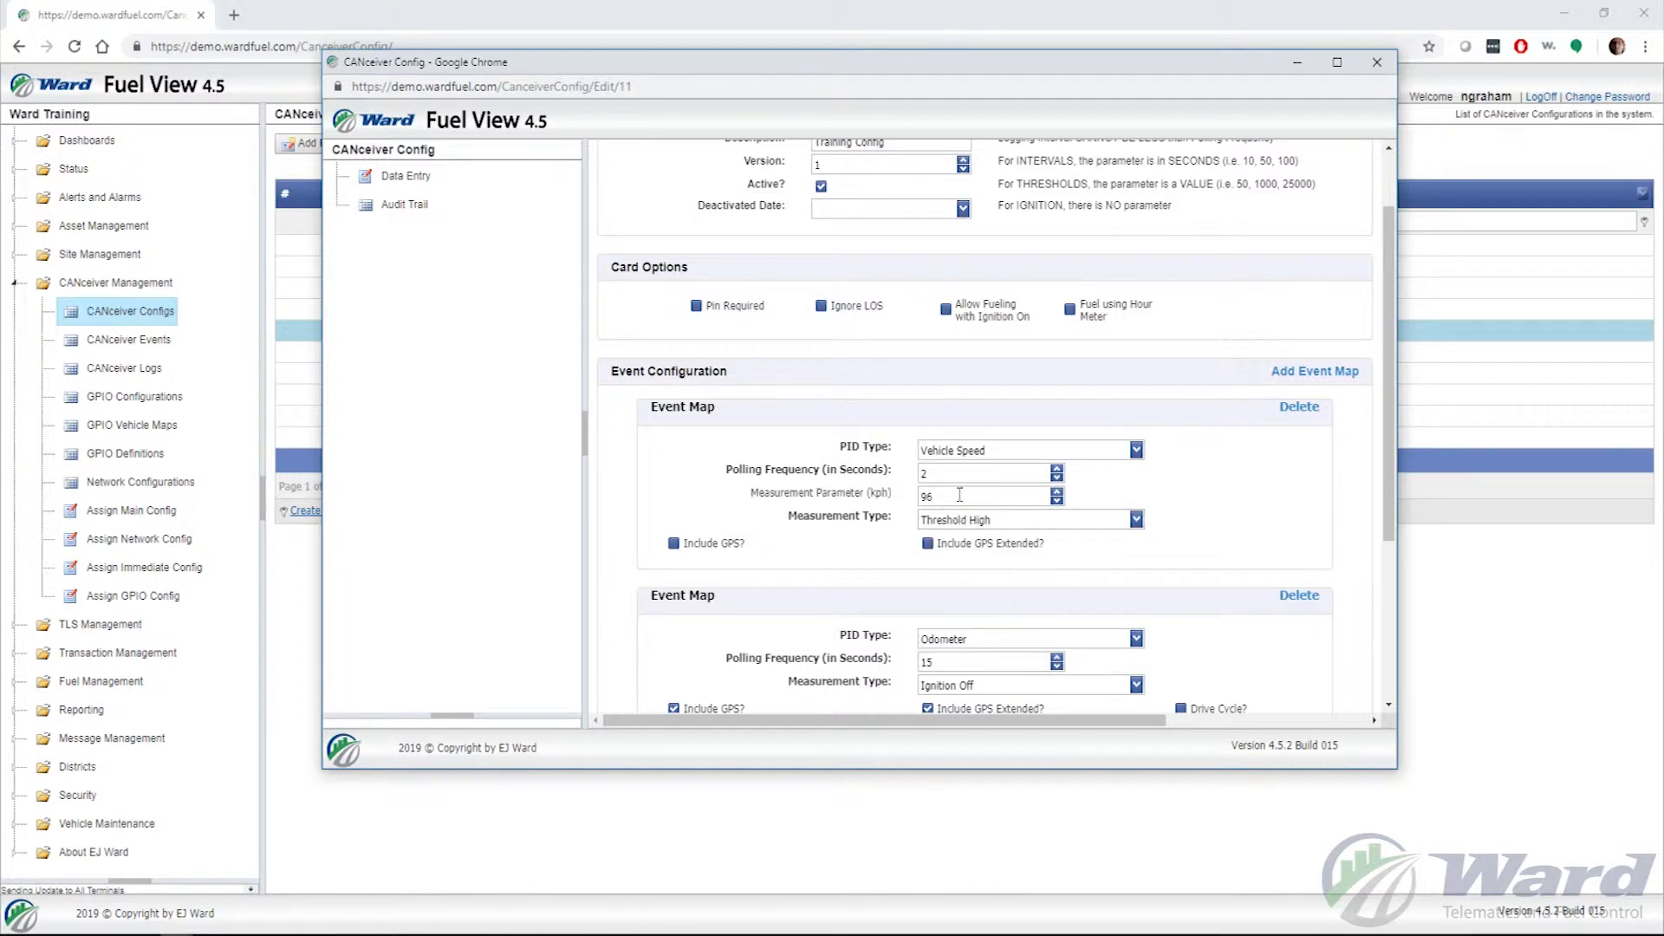
left_click_drag(960, 496, 842, 494)
type("75")
left_click(673, 543)
left_click(928, 545)
Add a fourth event map with Driver Seat Belt as its PID type
left_click(1136, 538)
type("driv")
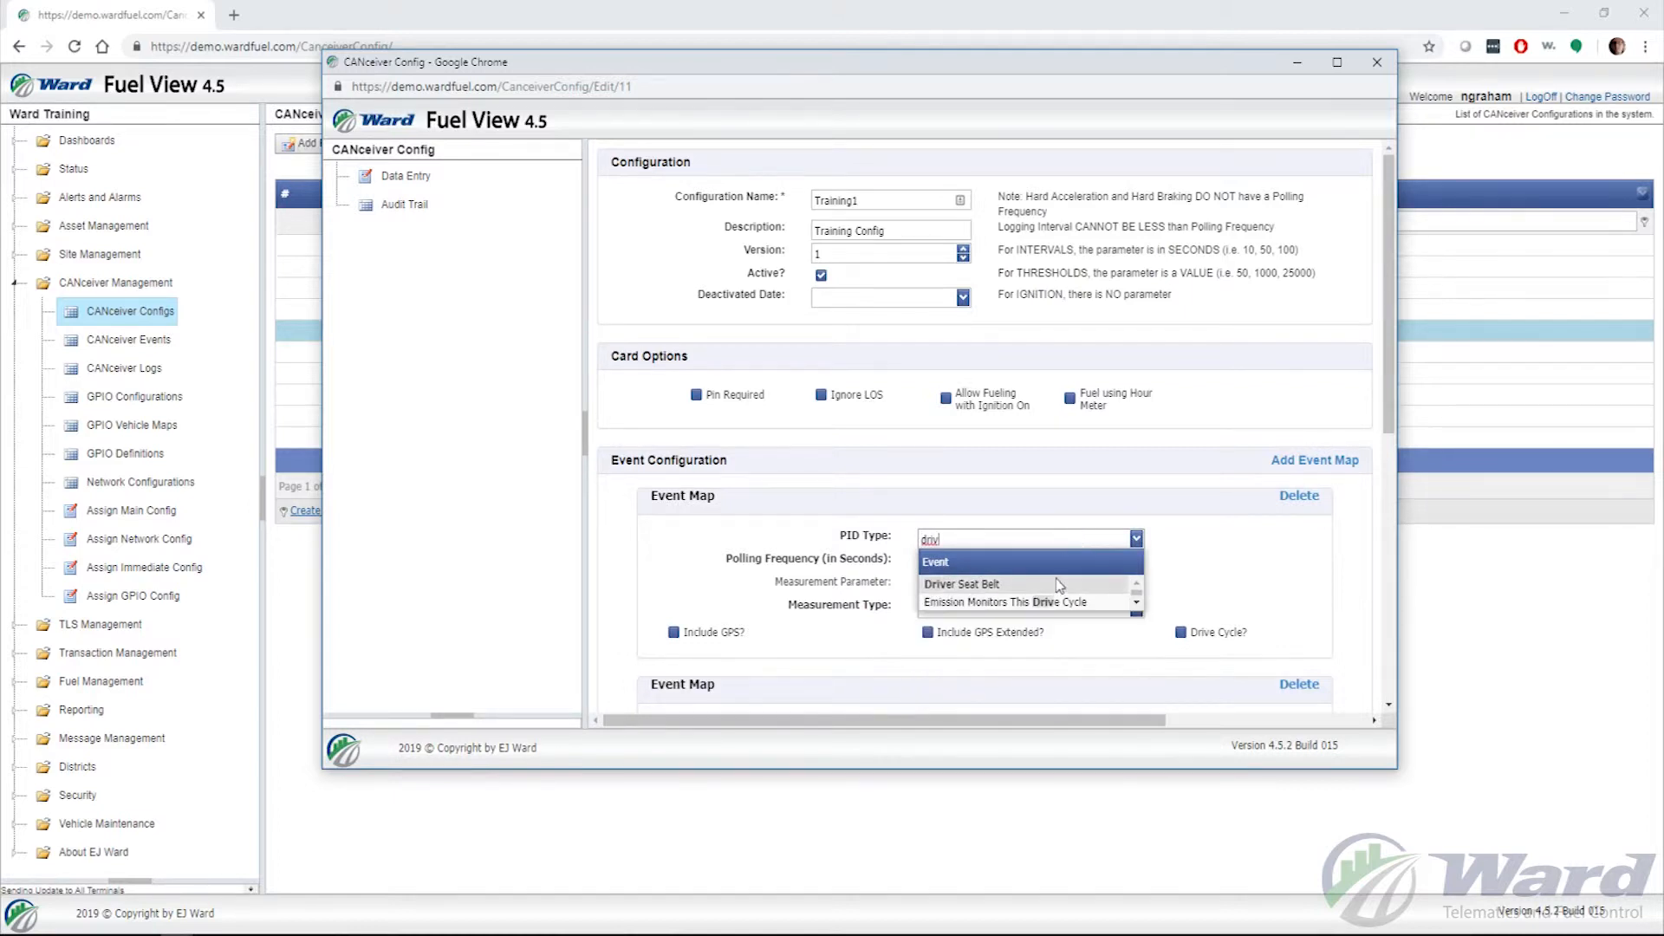
left_click(1061, 581)
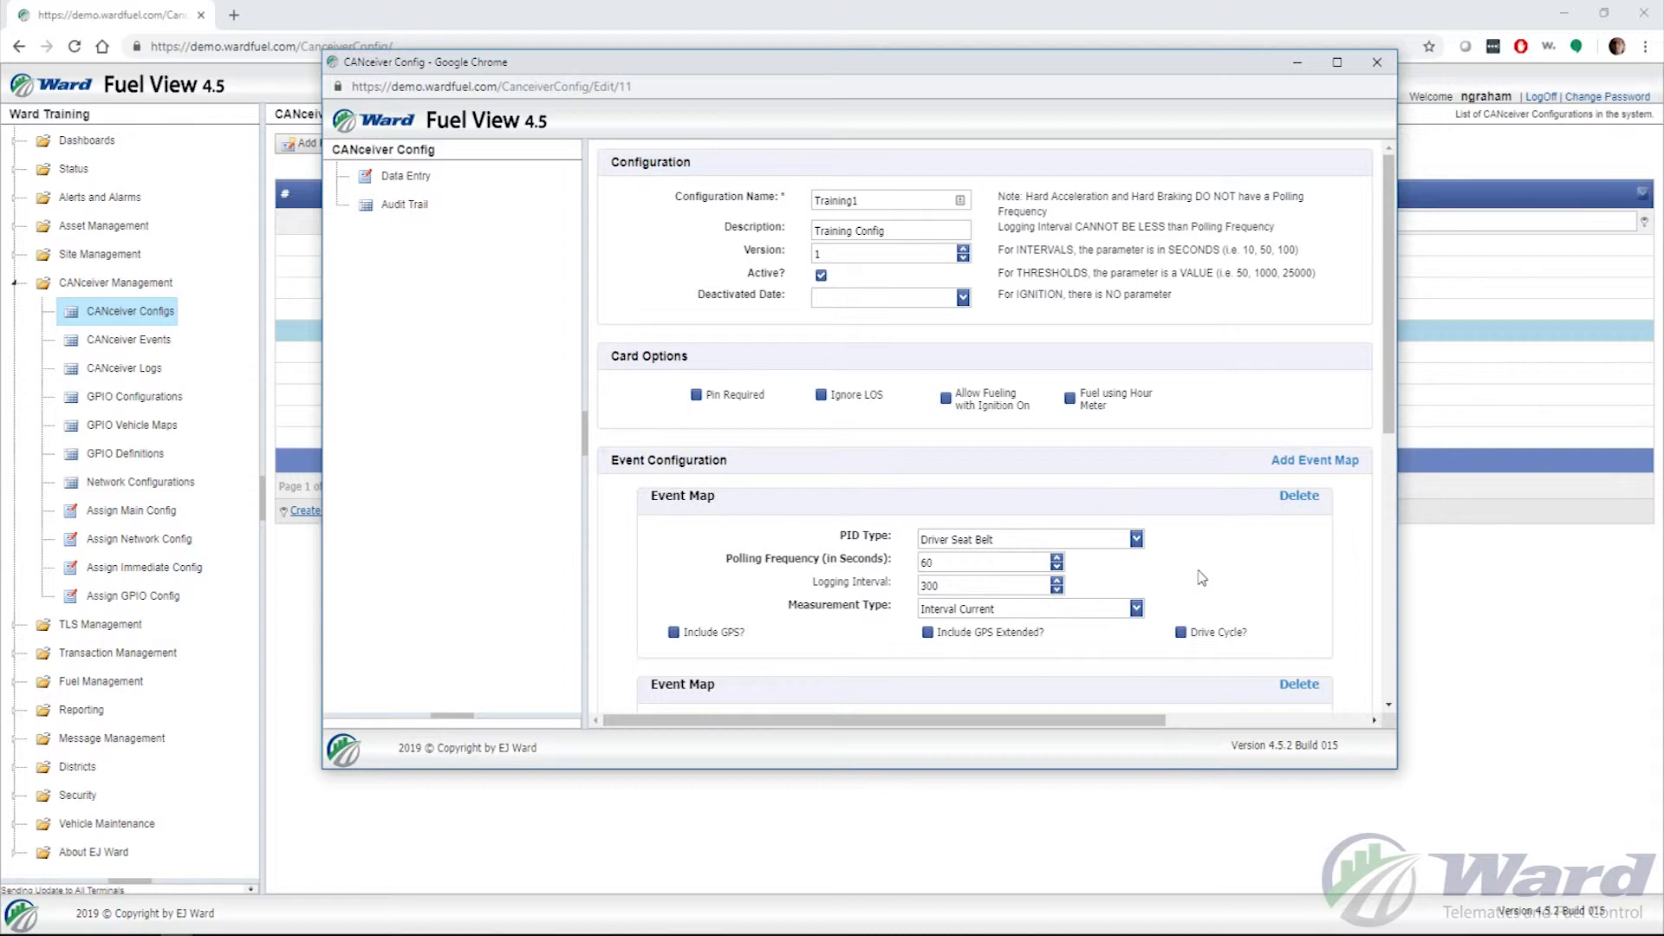
Enable Drive Cycle for the Driver Seat Belt event map and include GPS and extended GPS data
left_click(1182, 633)
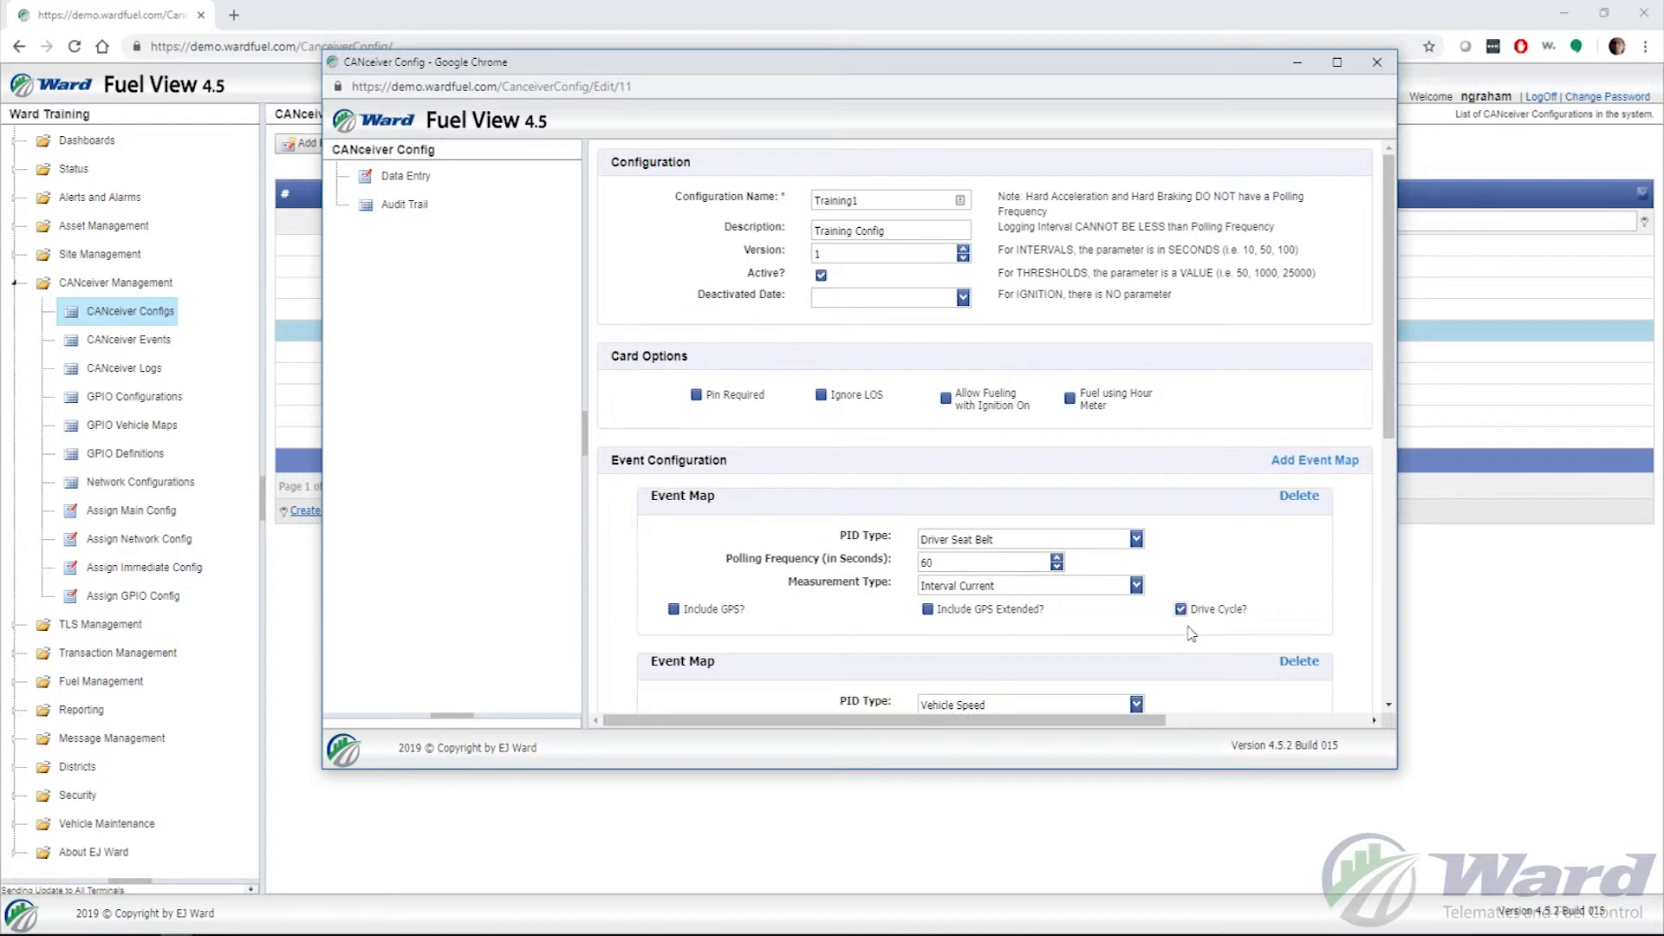
left_click(1181, 610)
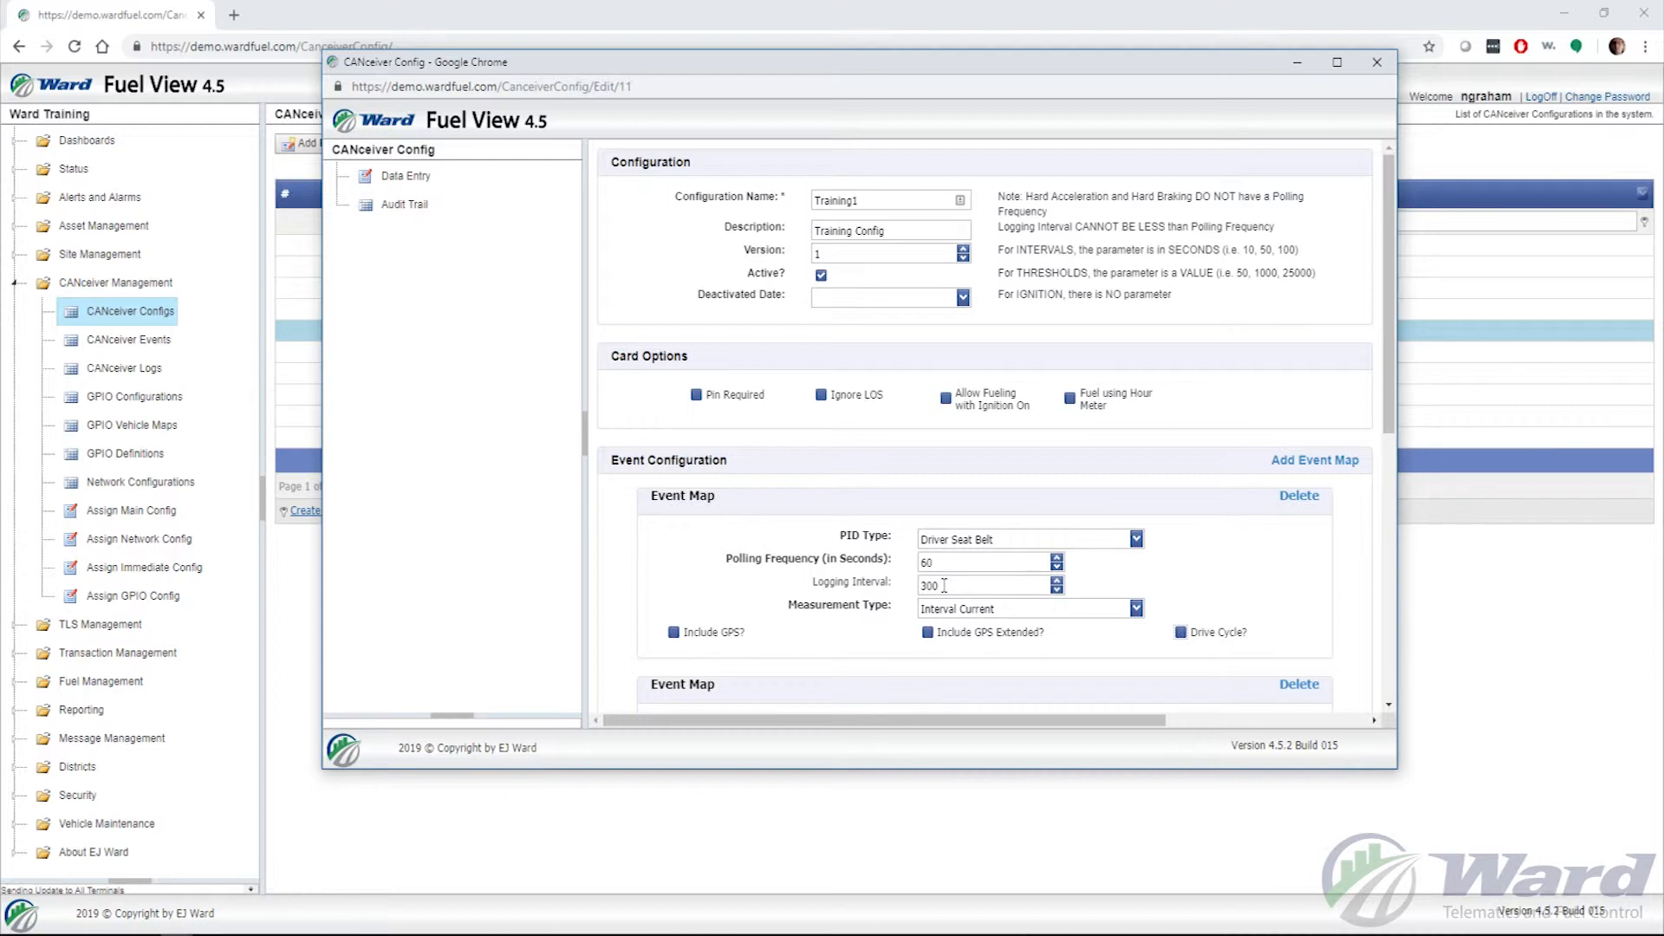
left_click(1181, 632)
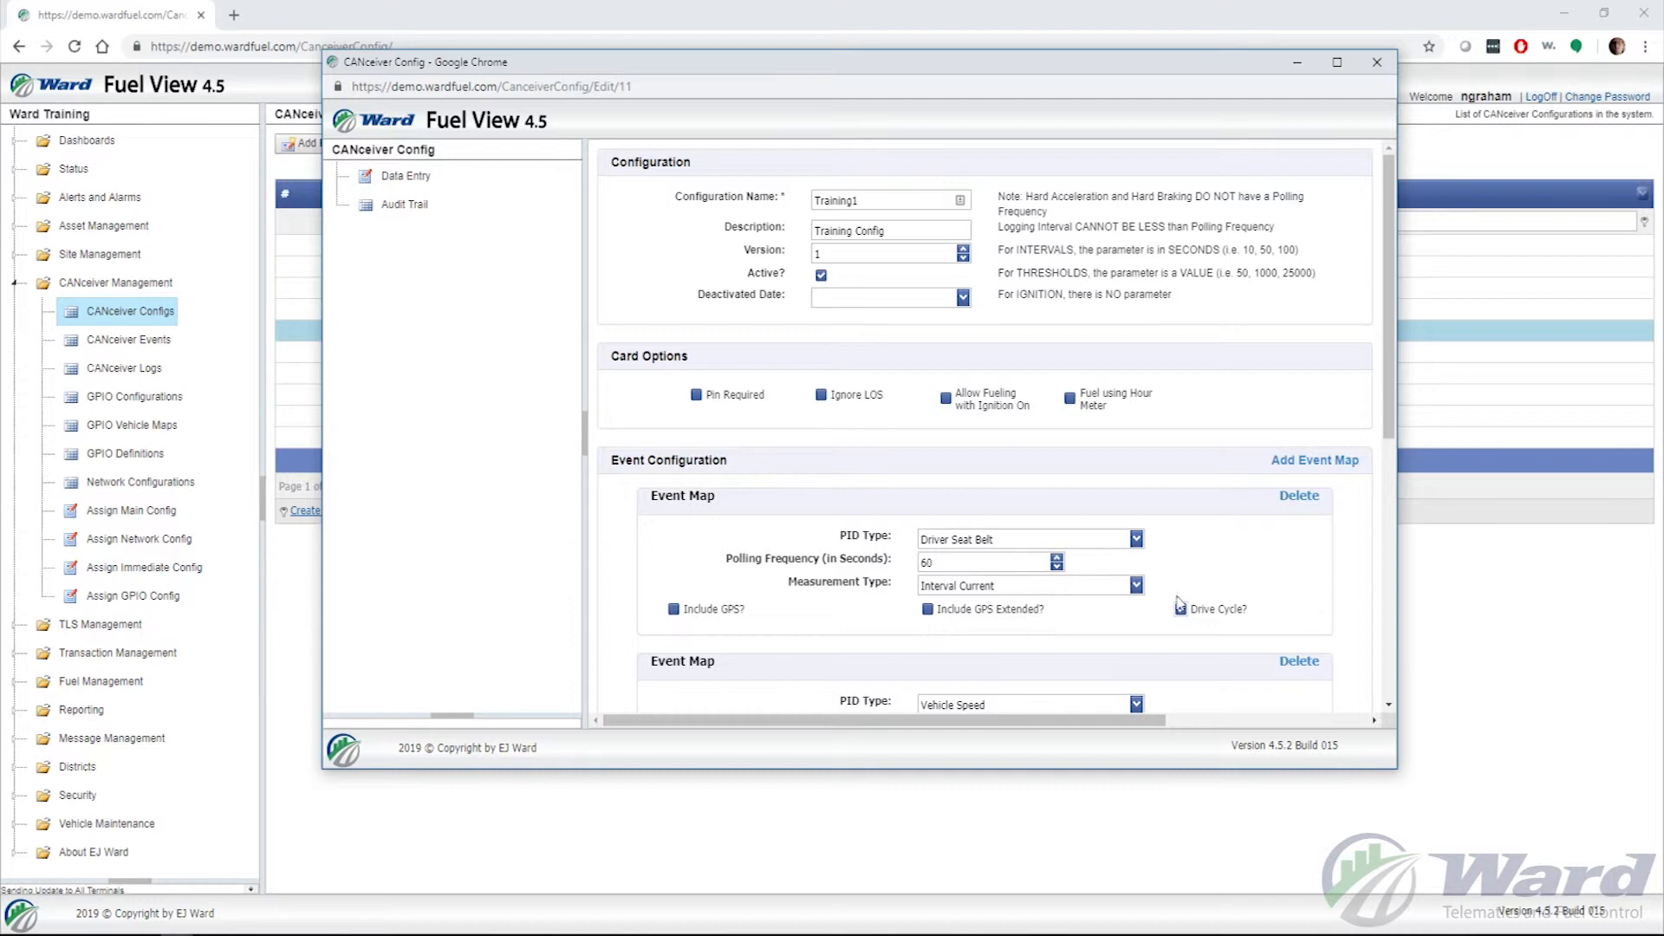
left_click(681, 612)
left_click(928, 610)
Review the configured event maps and browse the PID types available for the Driver Seat Belt event map
scroll(1215, 556, "down", 5)
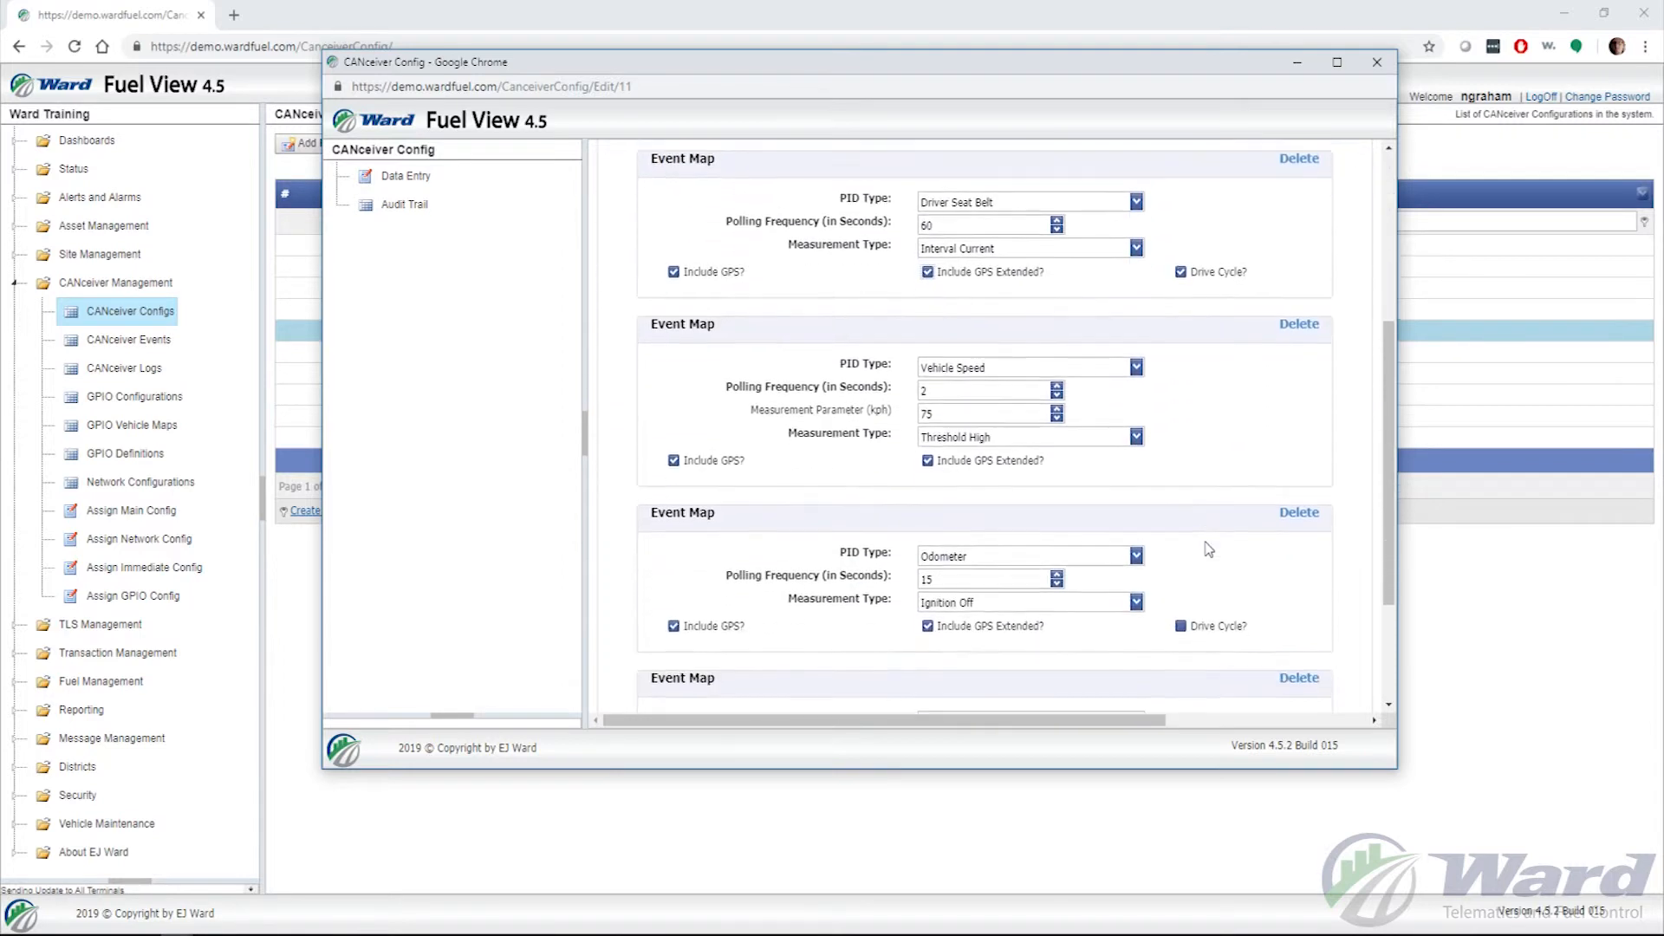
scroll(1215, 555, "down", 2)
scroll(1212, 559, "up", 4)
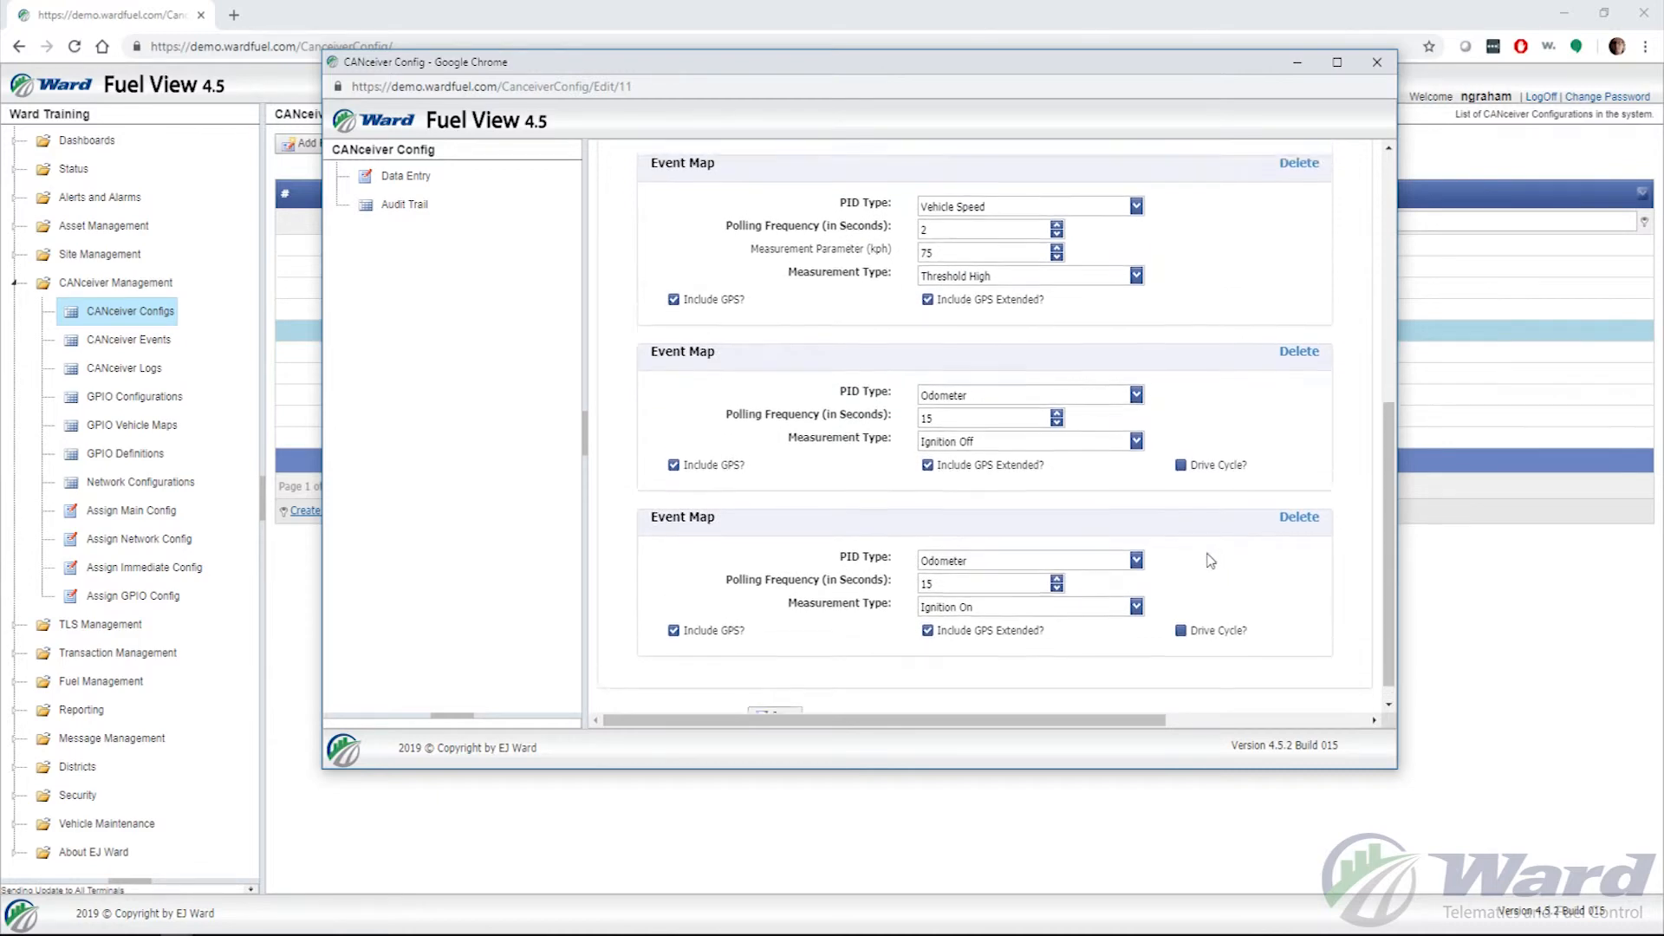
scroll(1210, 560, "up", 2)
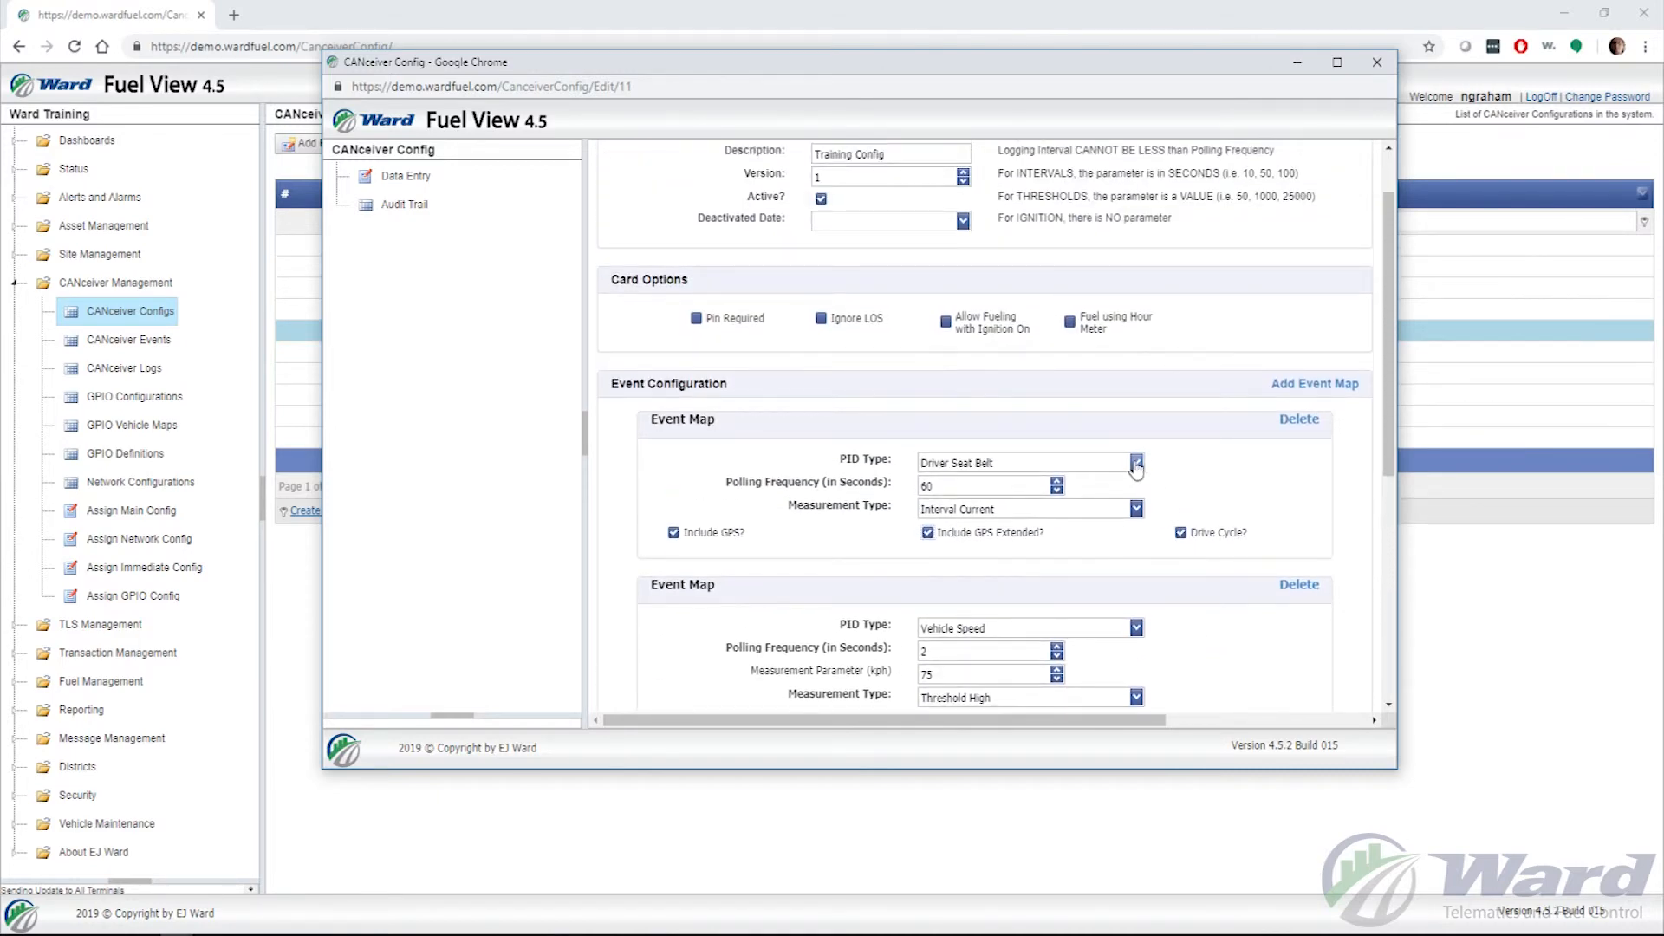
left_click(1136, 463)
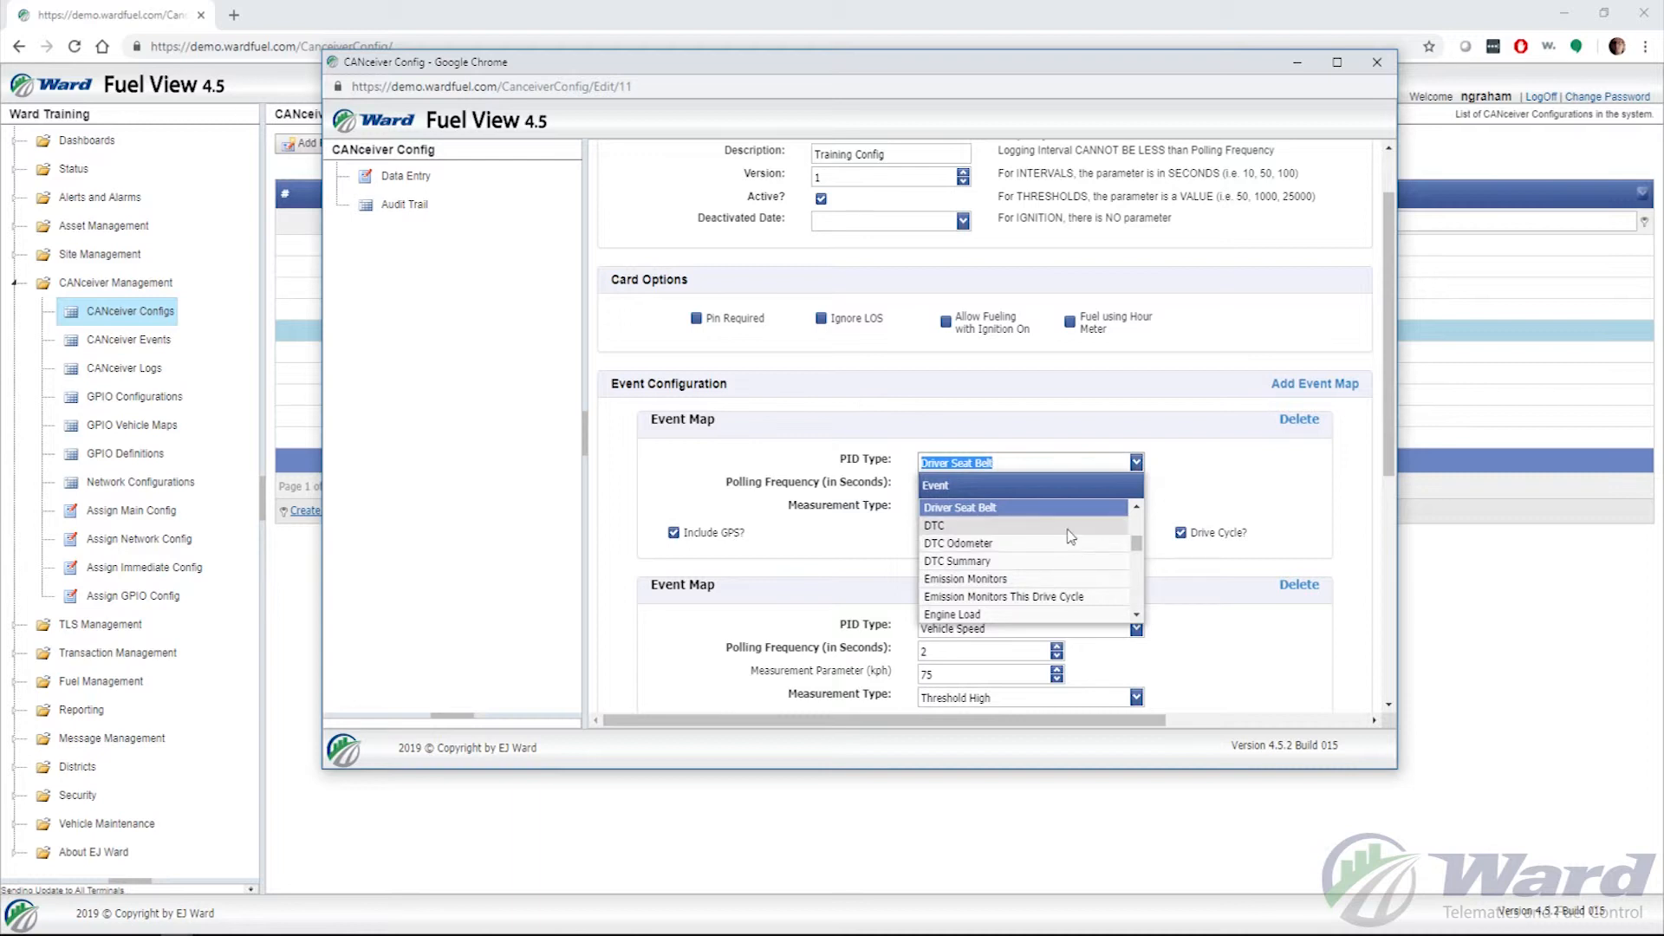
scroll(1068, 532, "down", 5)
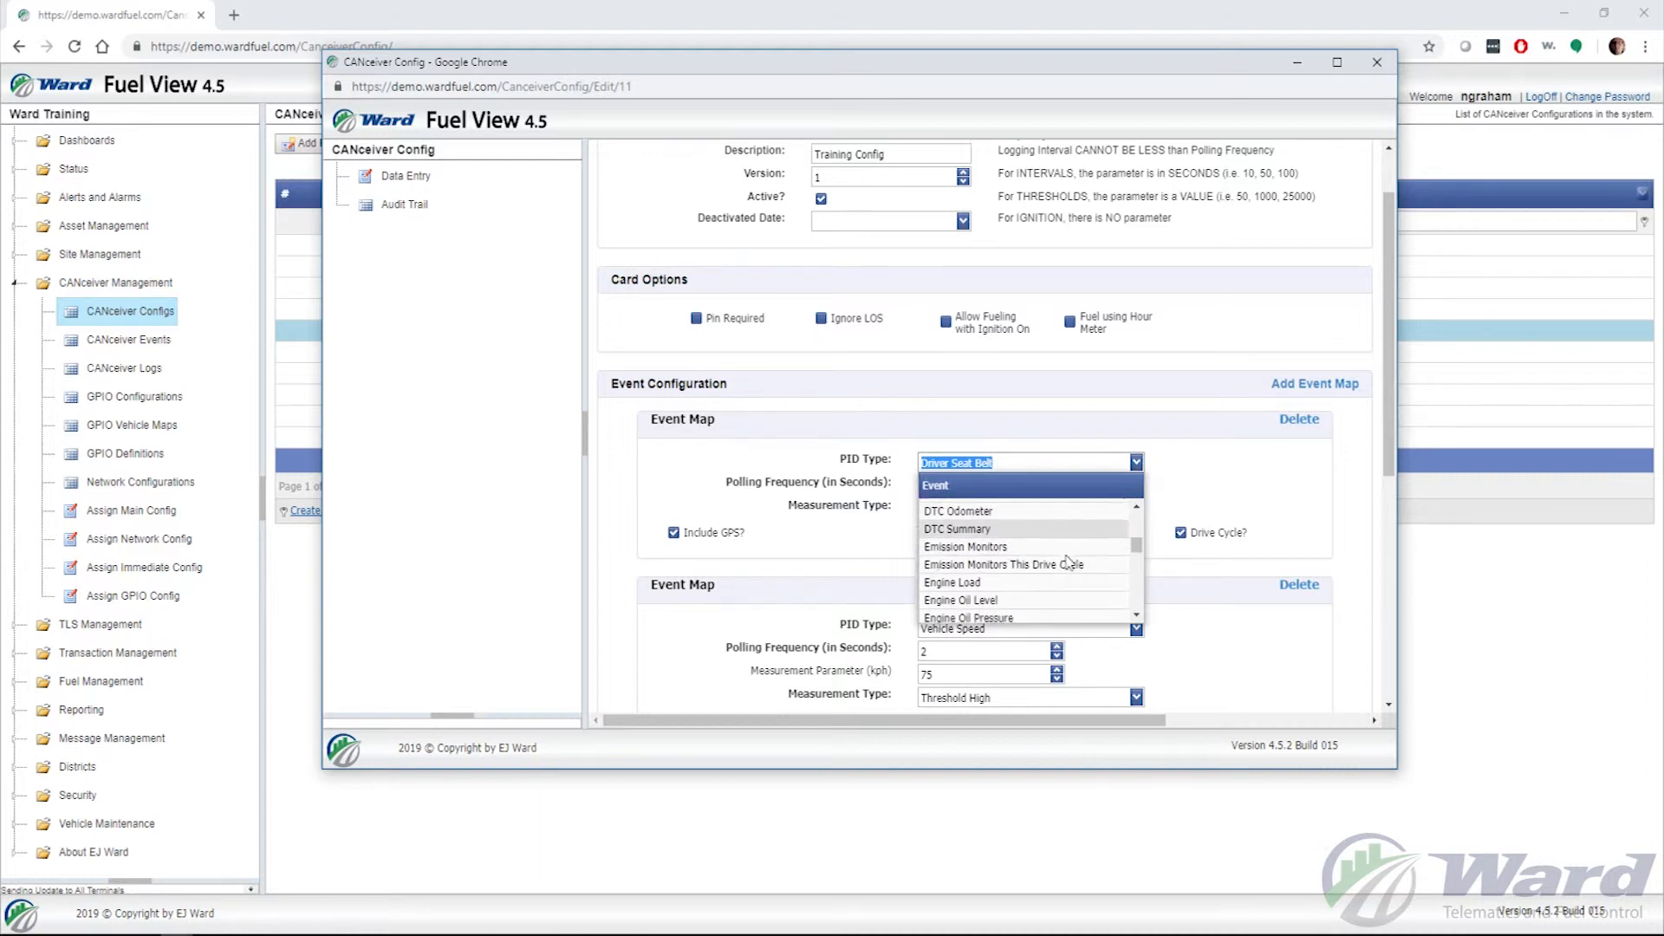
scroll(1069, 563, "down", 12)
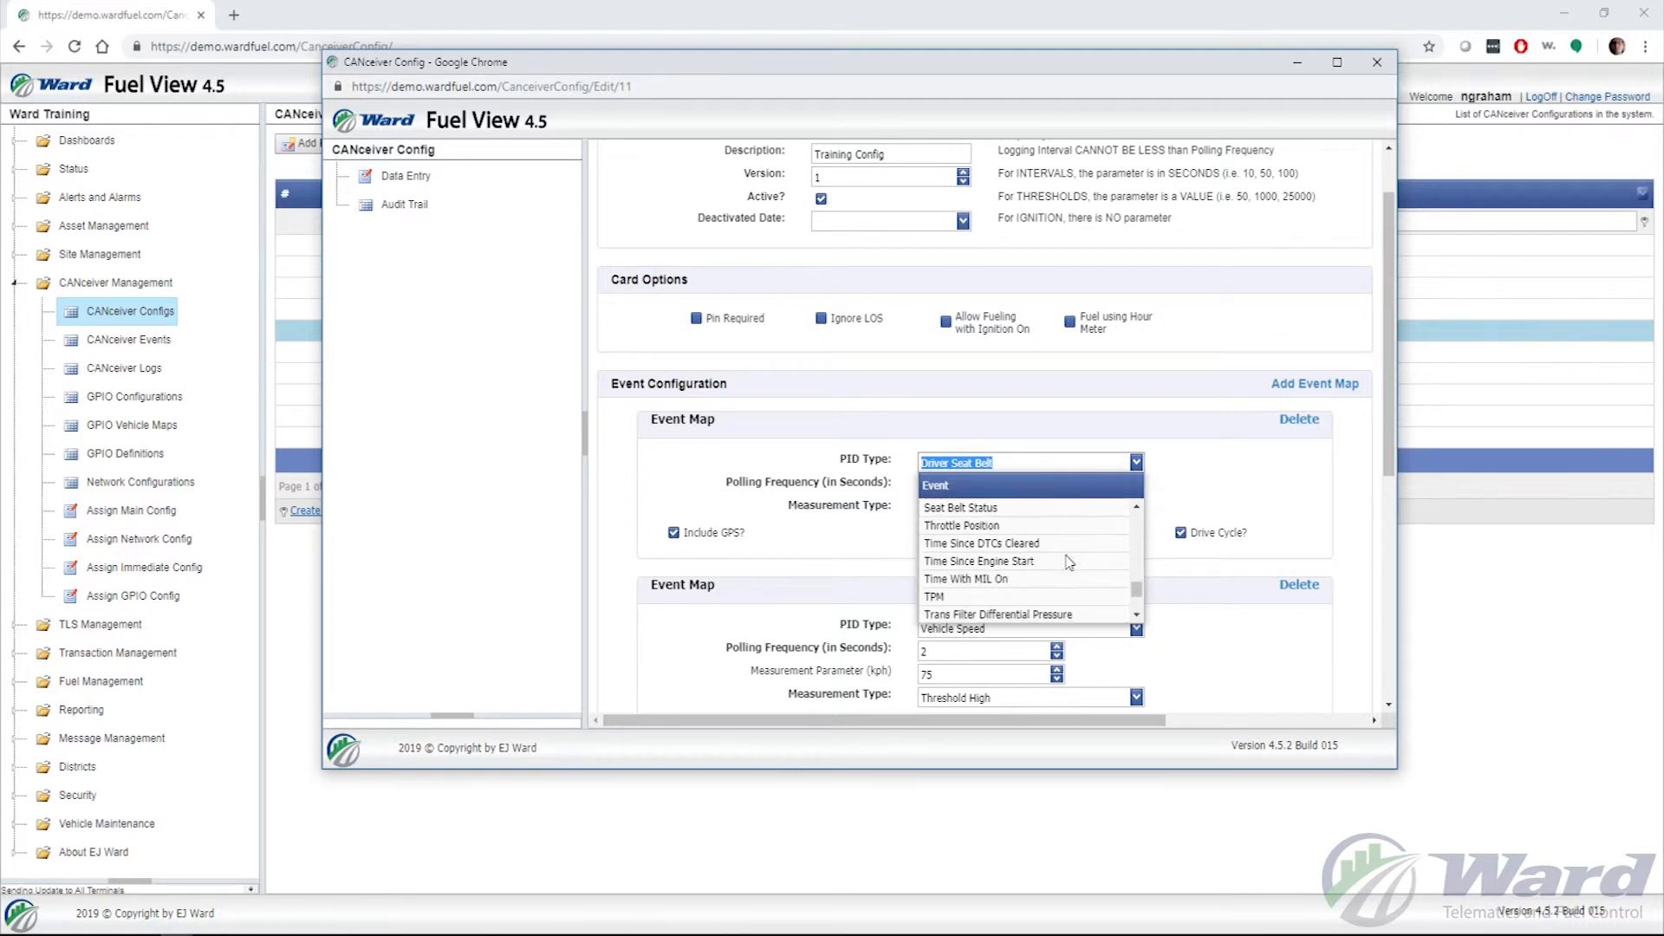
left_click(1137, 465)
left_click(1174, 471)
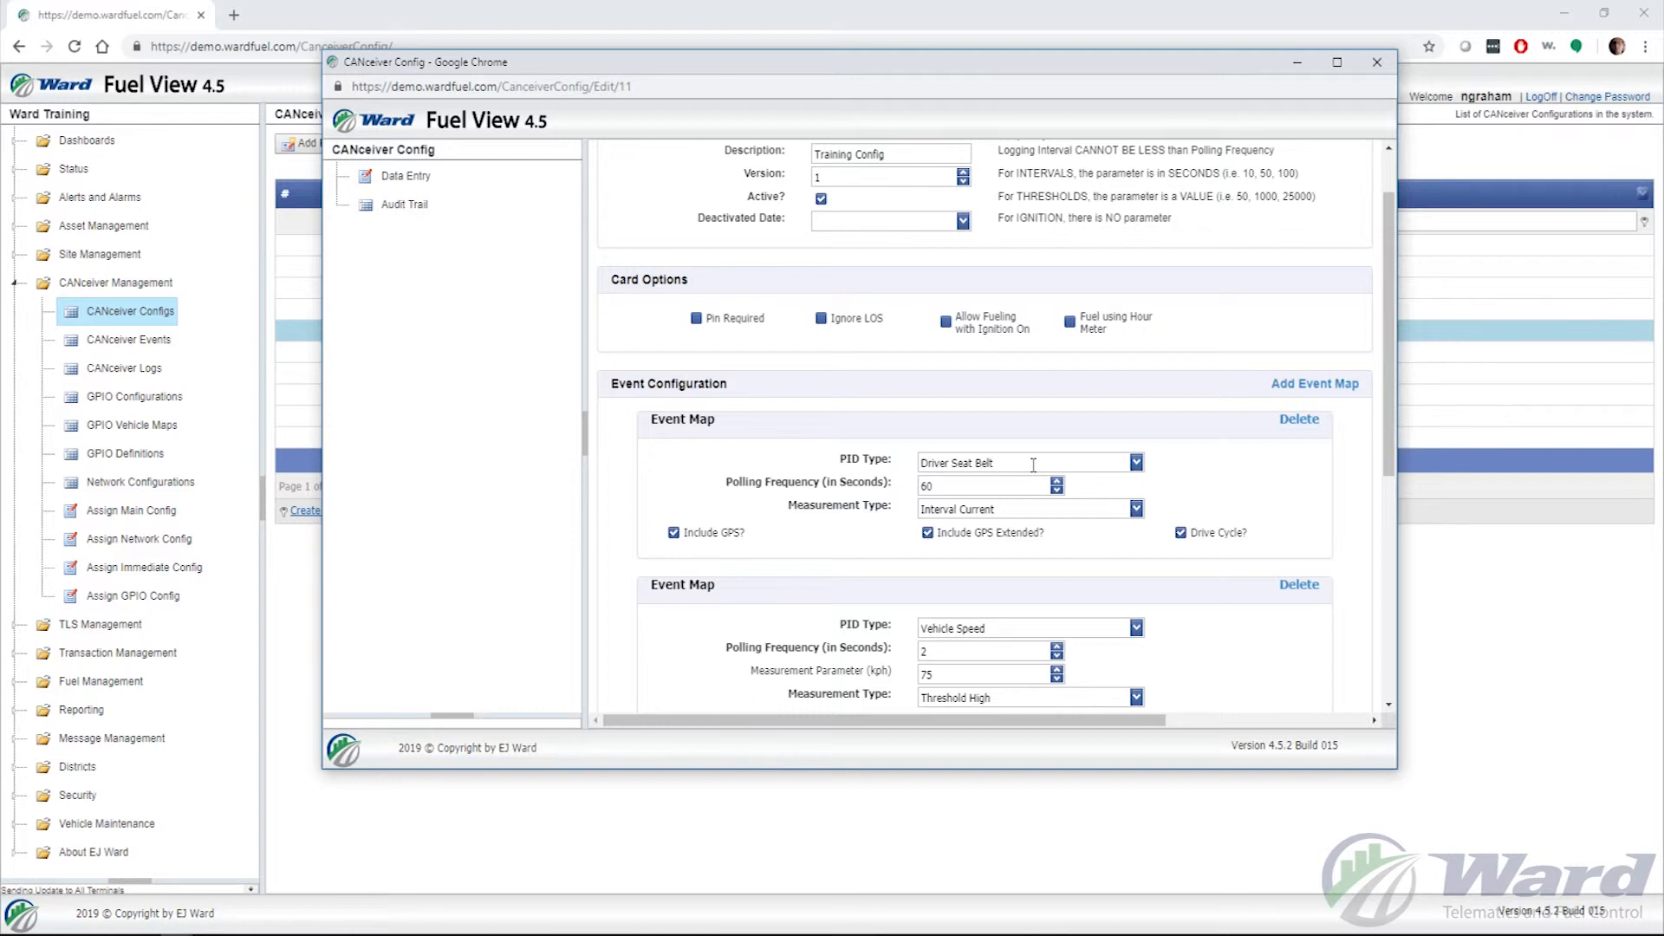
Save the Training1 configuration with its four event maps and close its window
scroll(1033, 465, "up", 2)
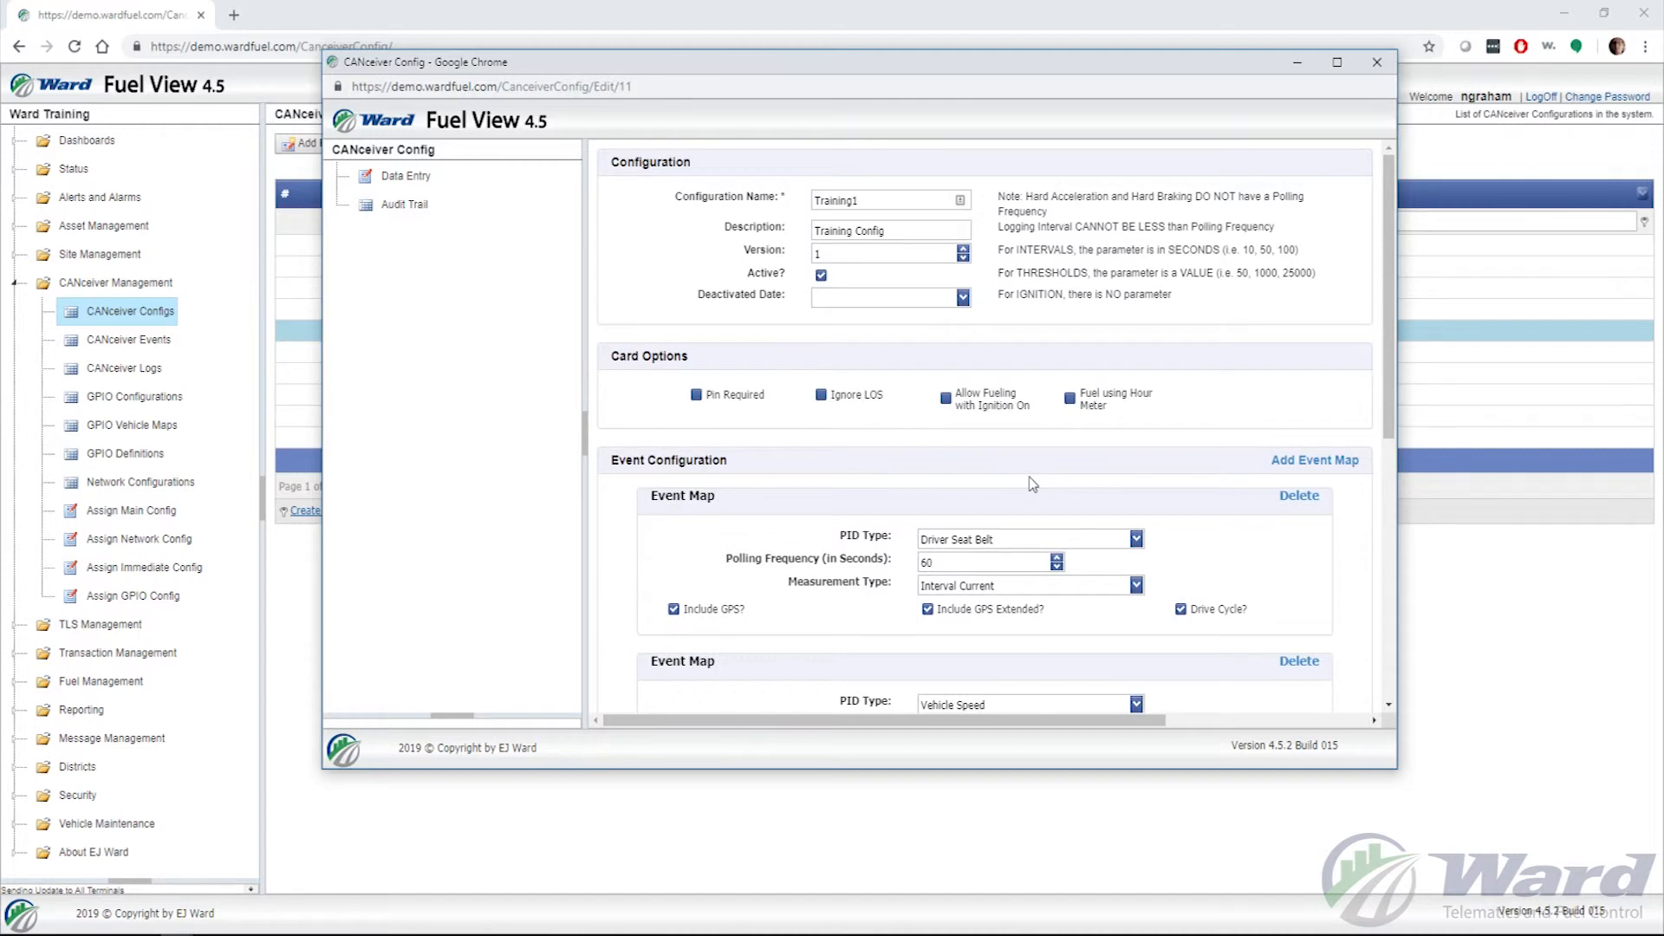
scroll(1033, 484, "down", 2)
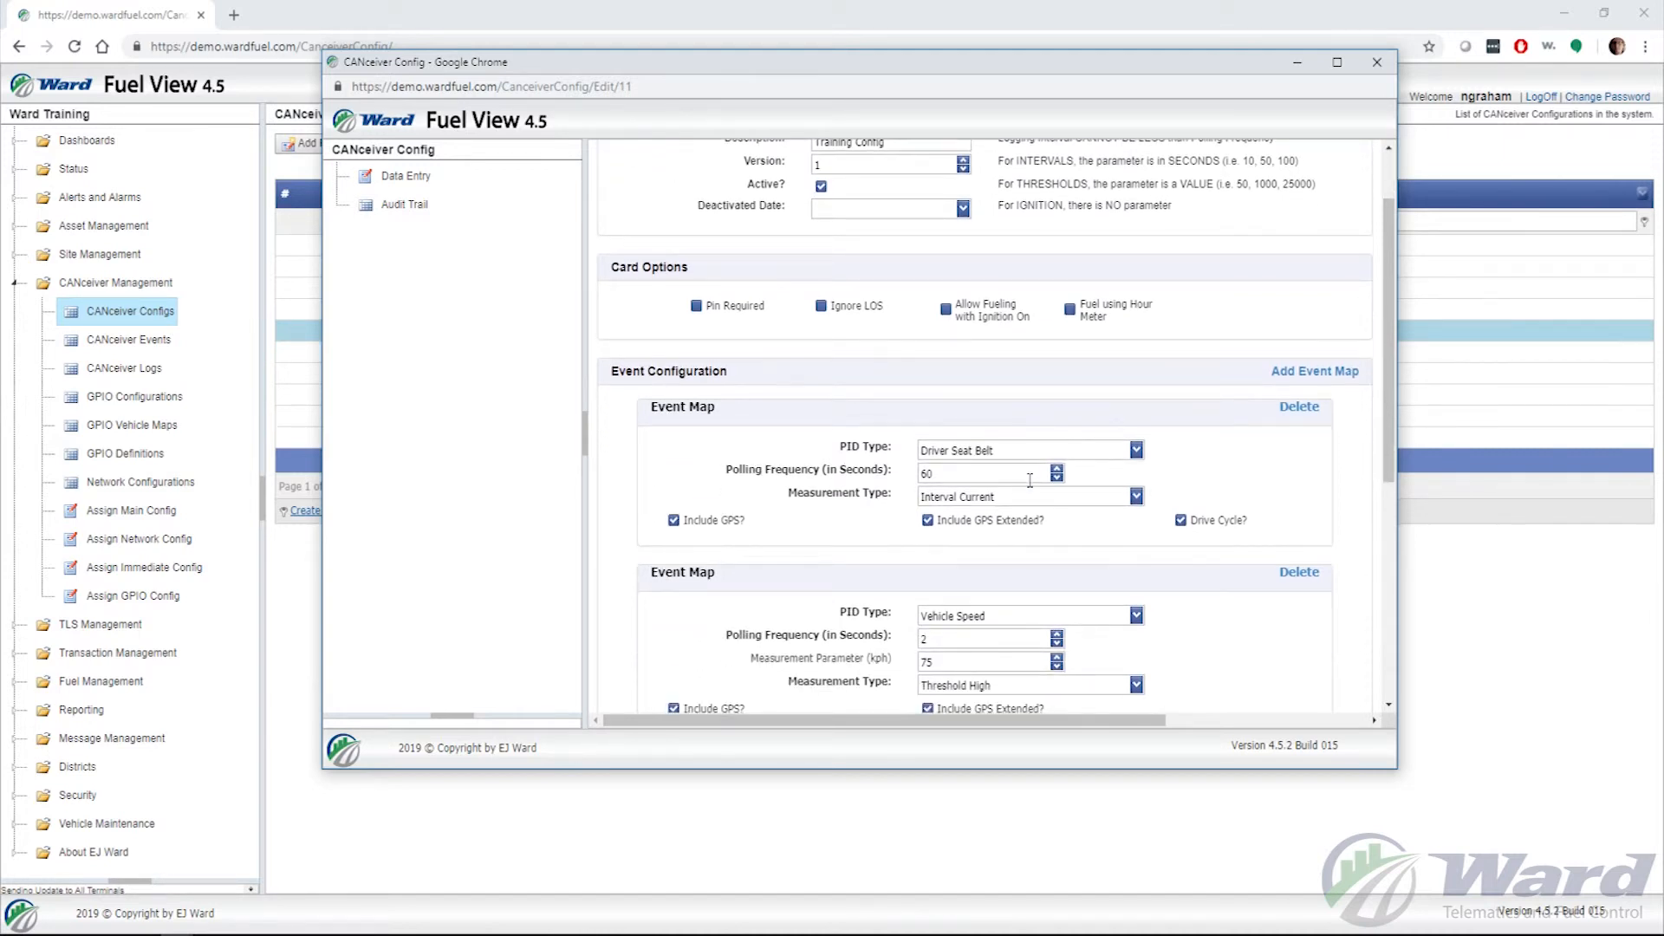
scroll(1184, 481, "down", 10)
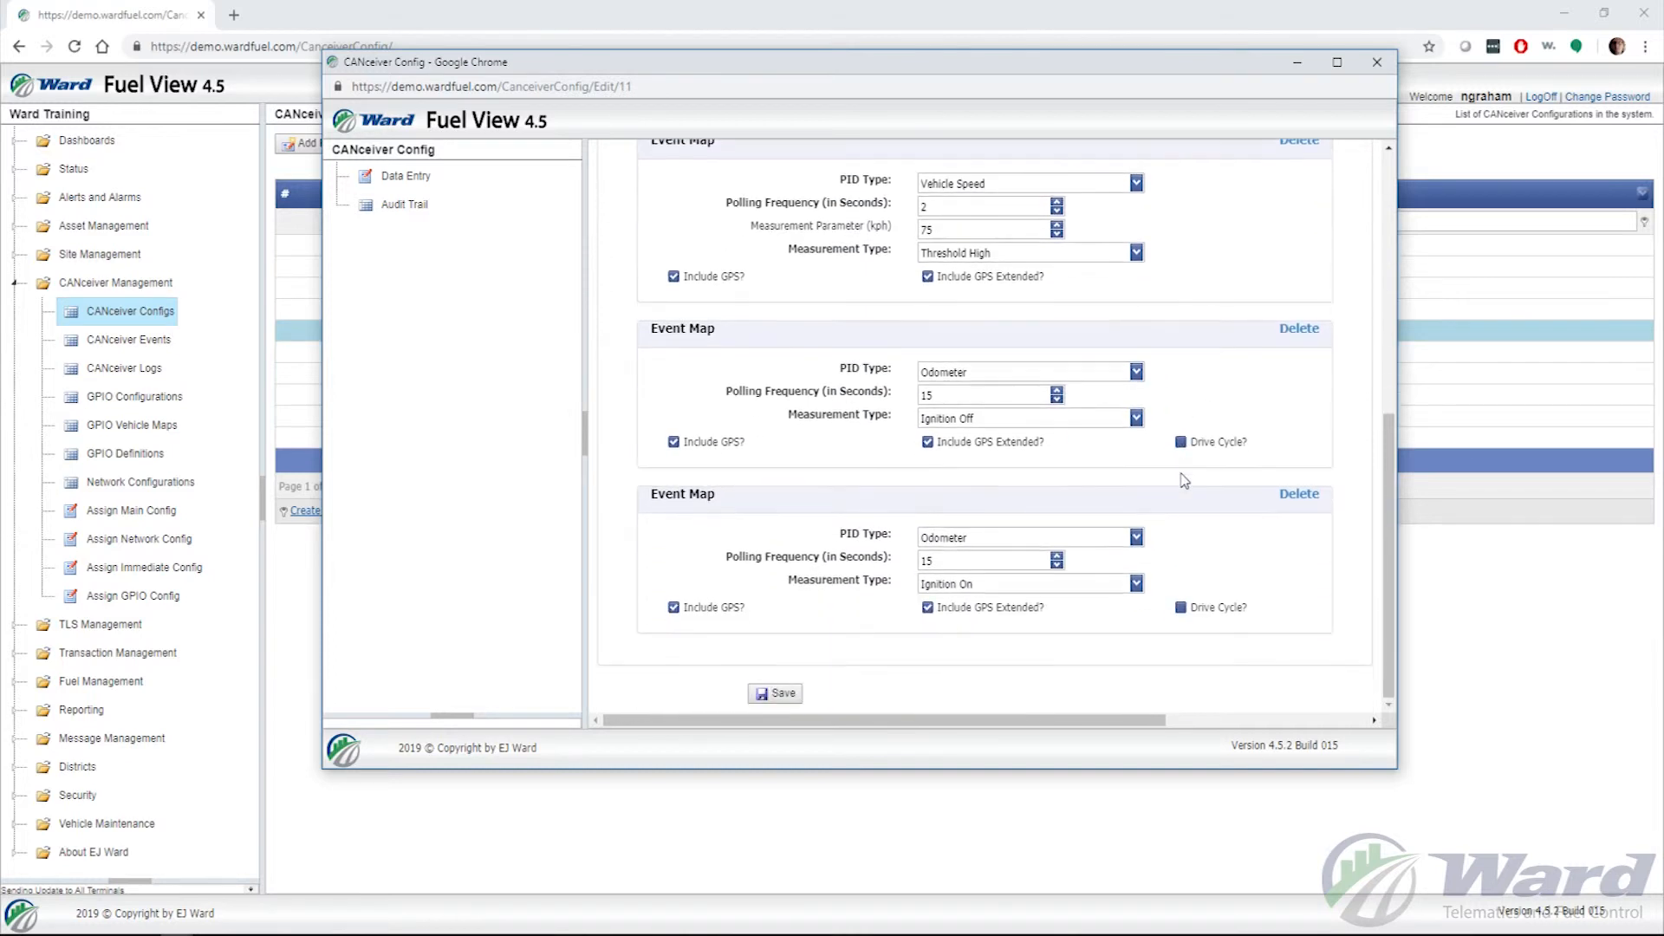
left_click(786, 696)
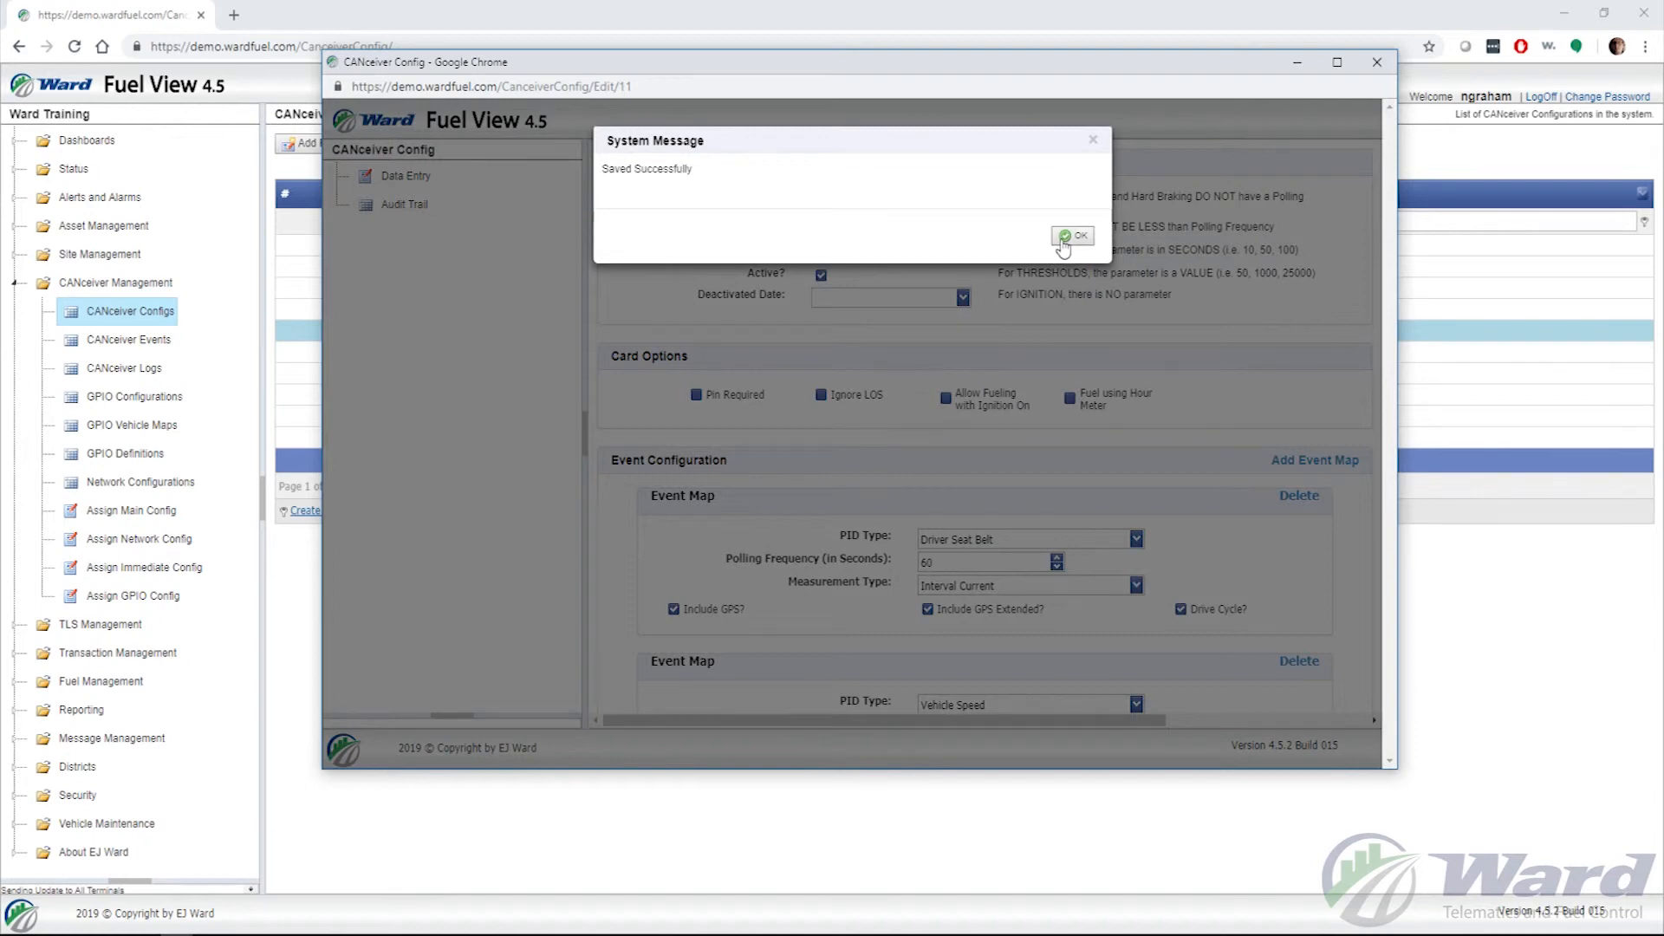
left_click(1063, 237)
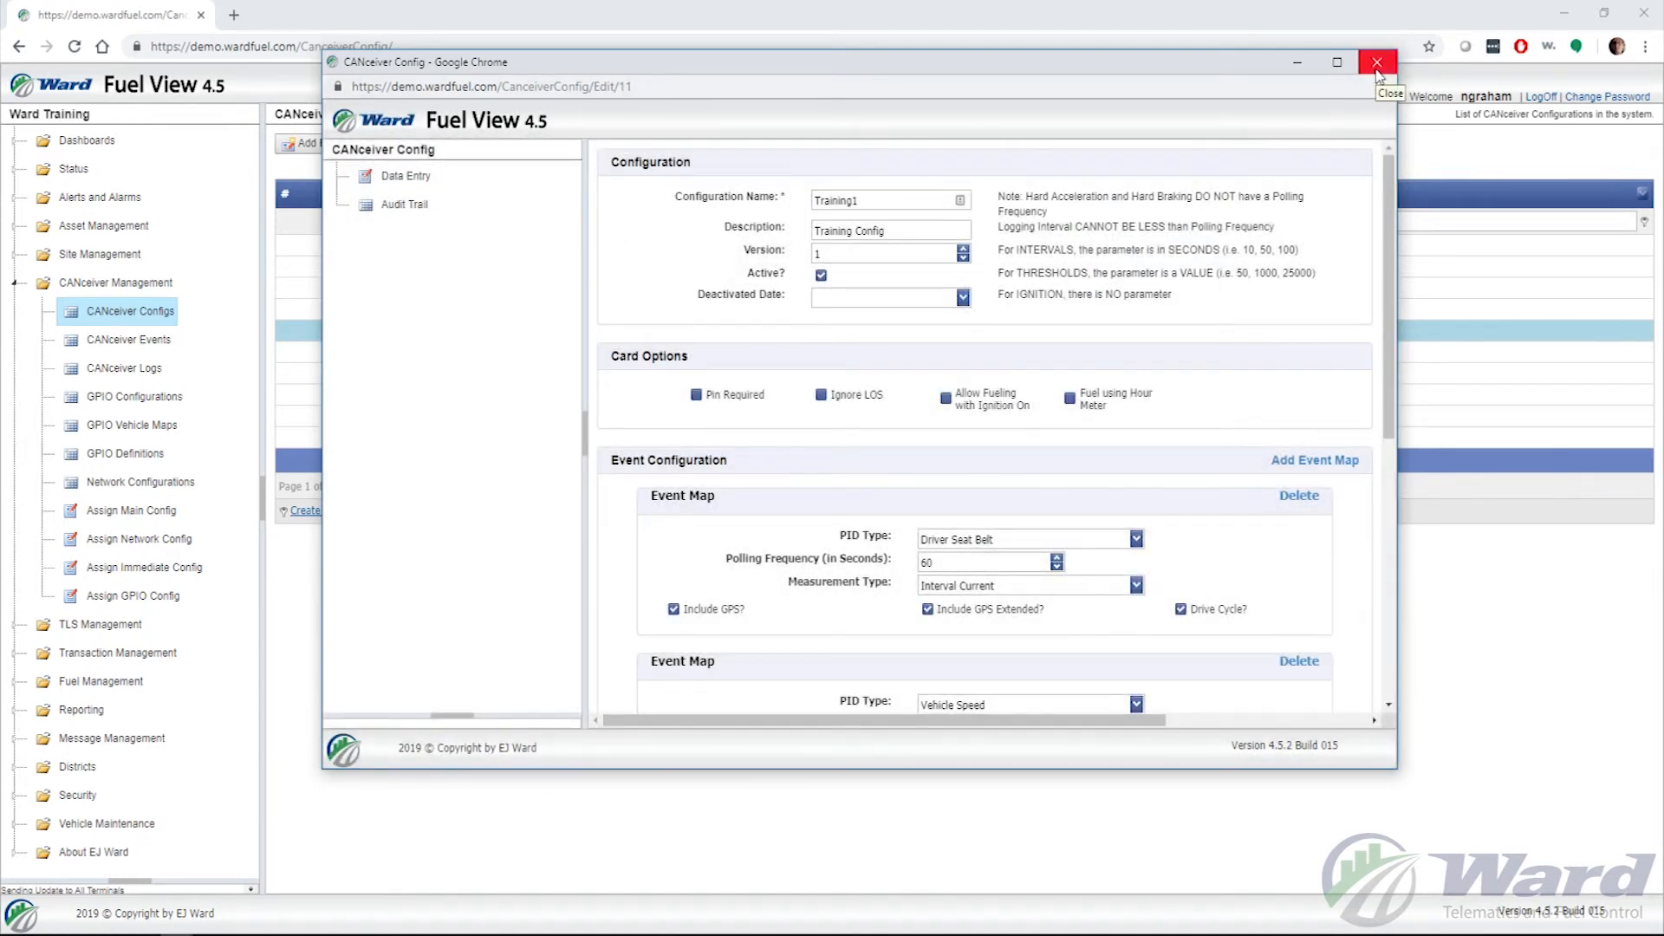
left_click(1377, 69)
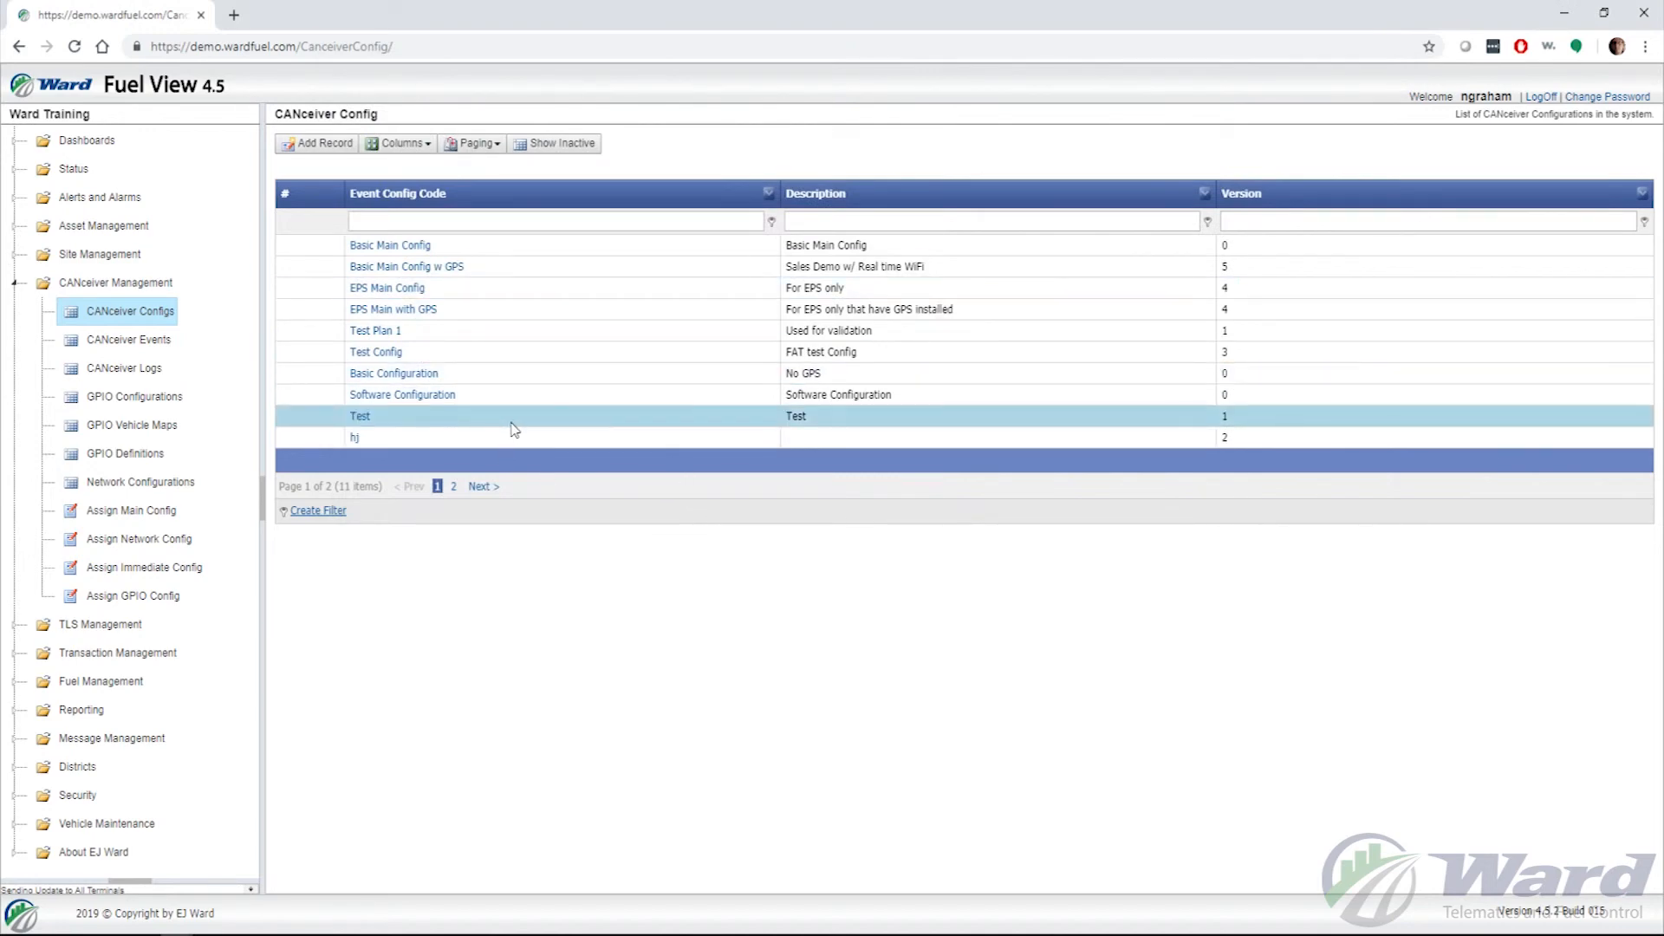
Reopen the Training1 configuration from the second page of the CANceiver configuration list
left_click(454, 486)
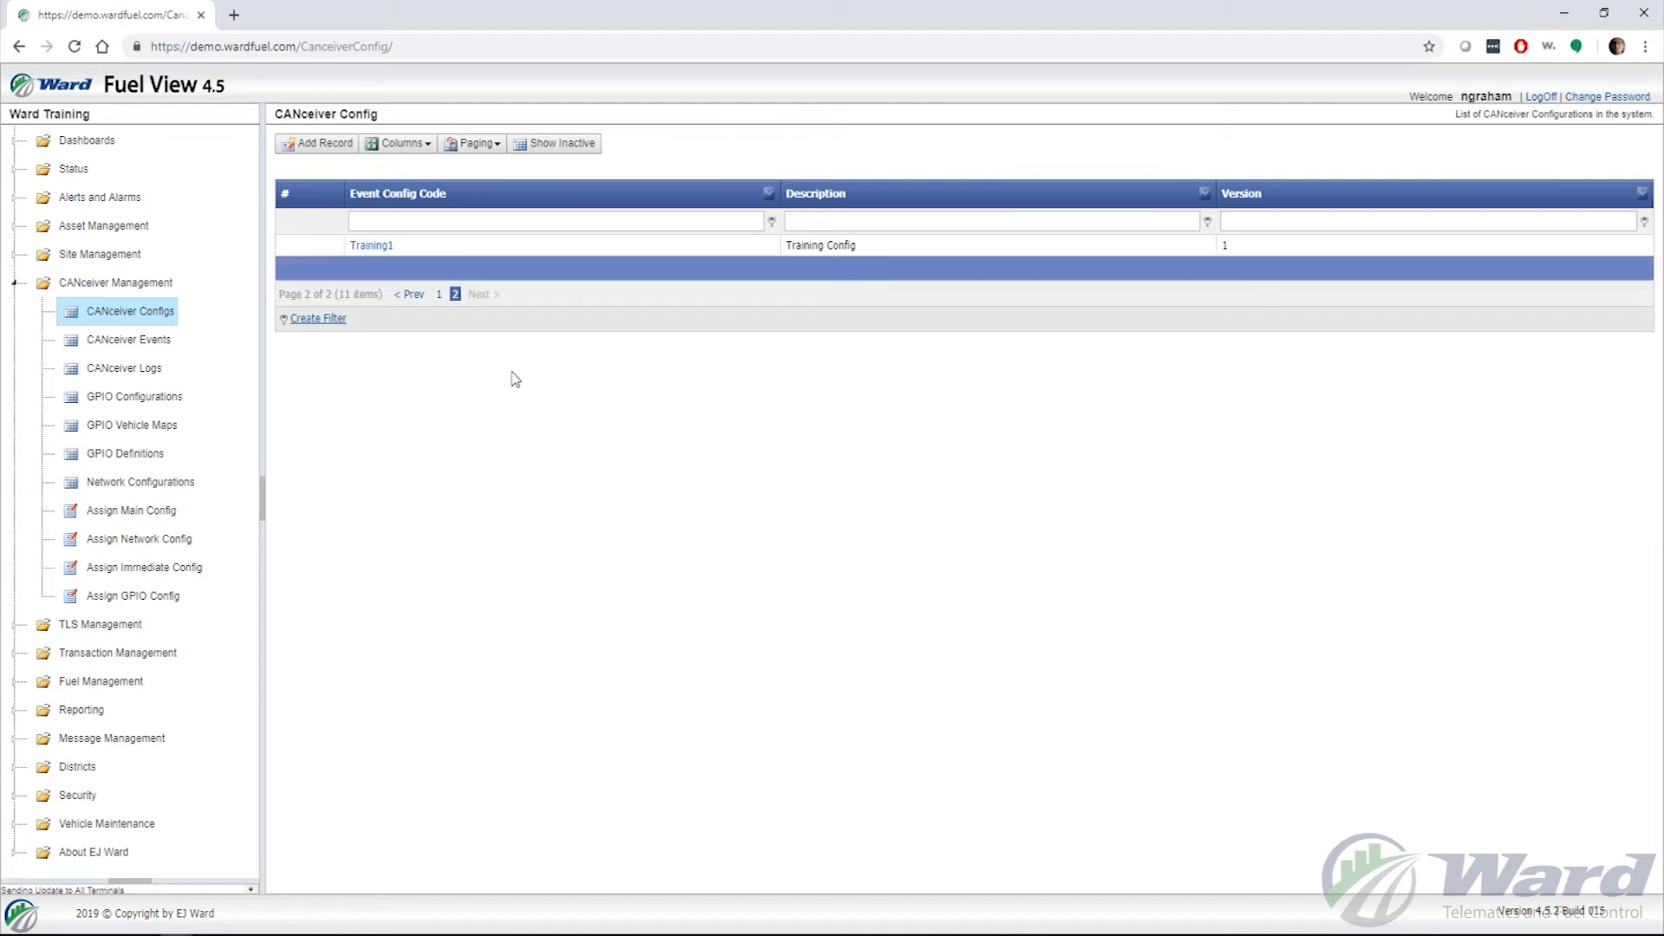
left_click(371, 246)
left_click_drag(500, 26, 862, 94)
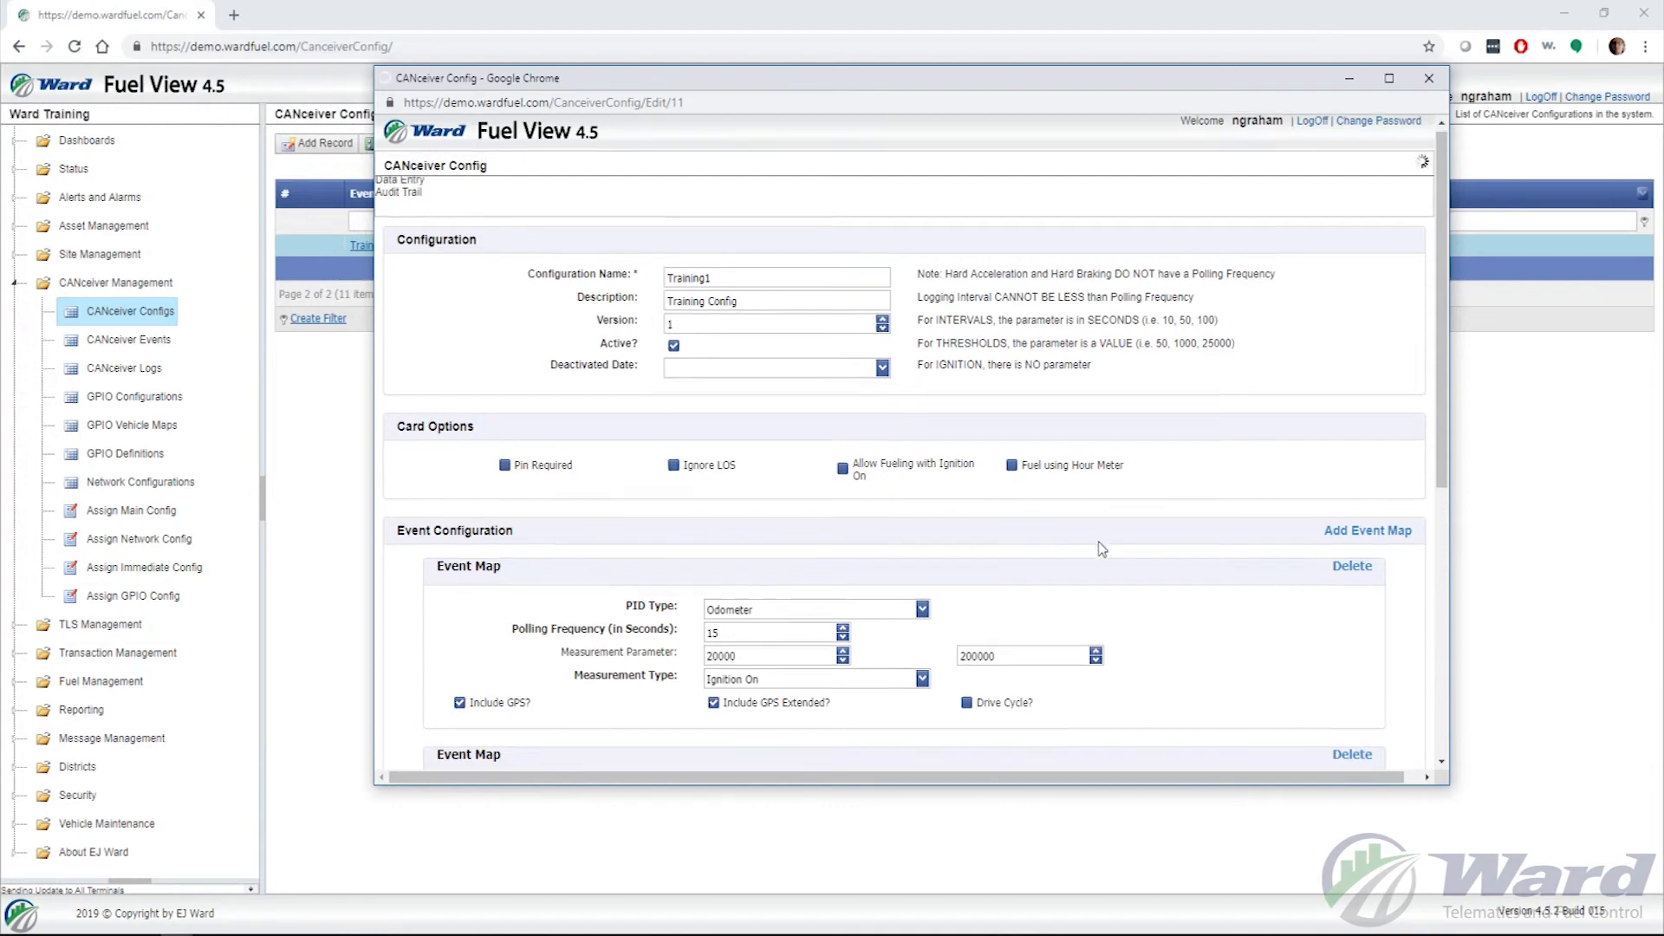
Delete the odometer event map measured at Ignition On and save the configuration
scroll(1118, 553, "down", 3)
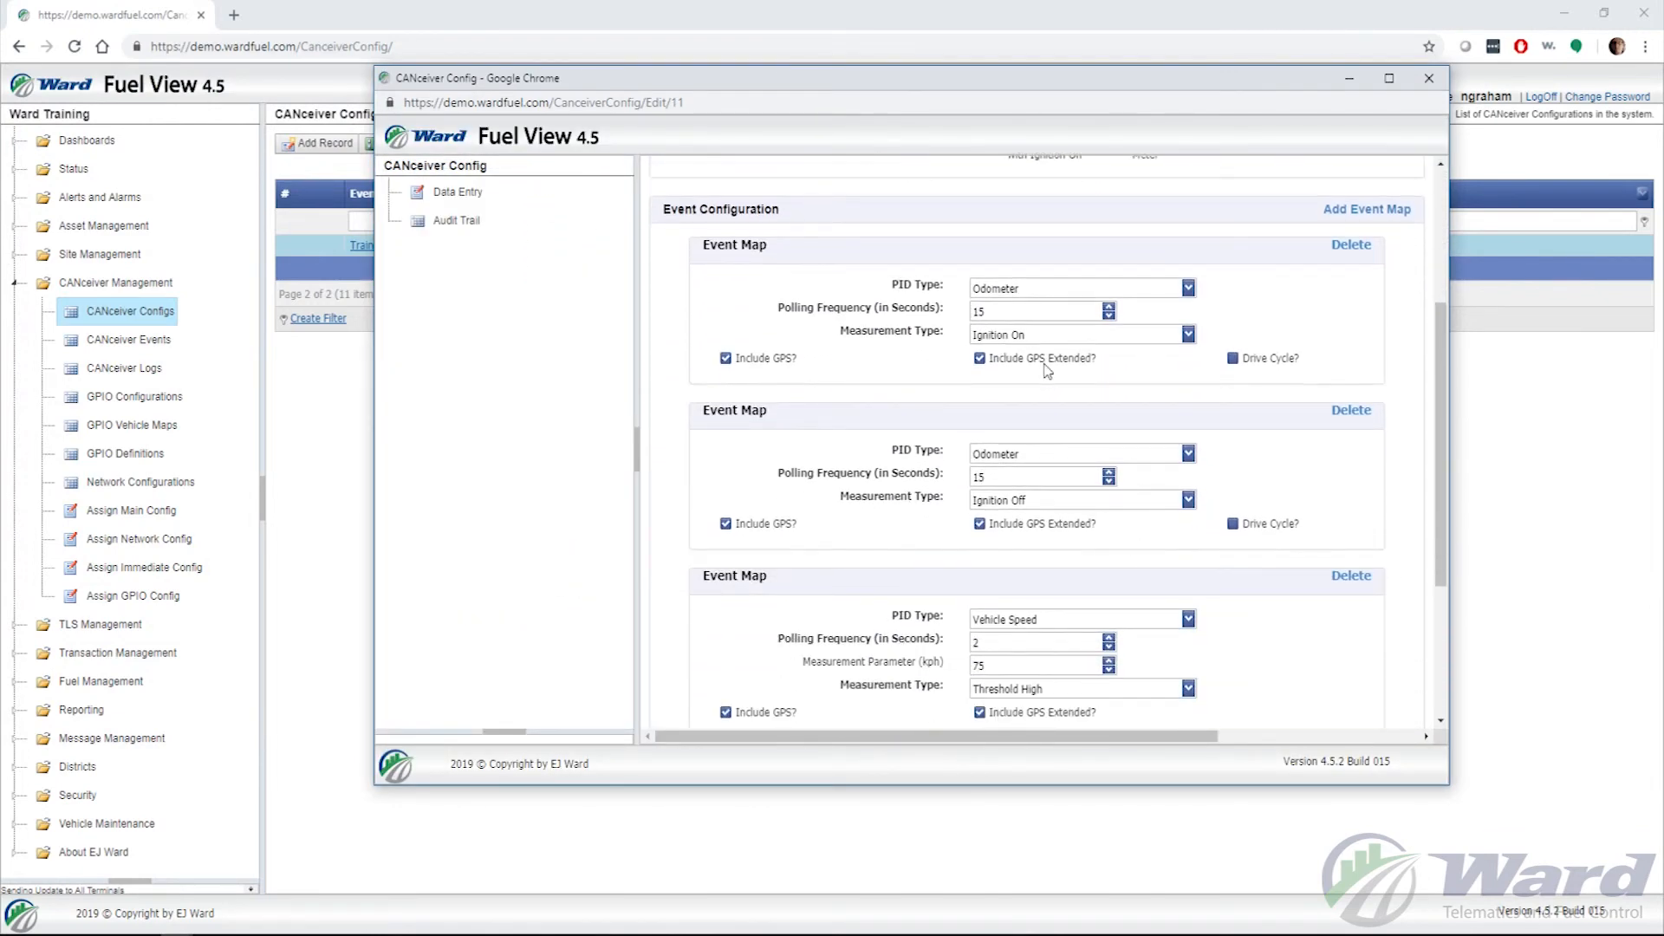
scroll(1106, 384, "up", 1)
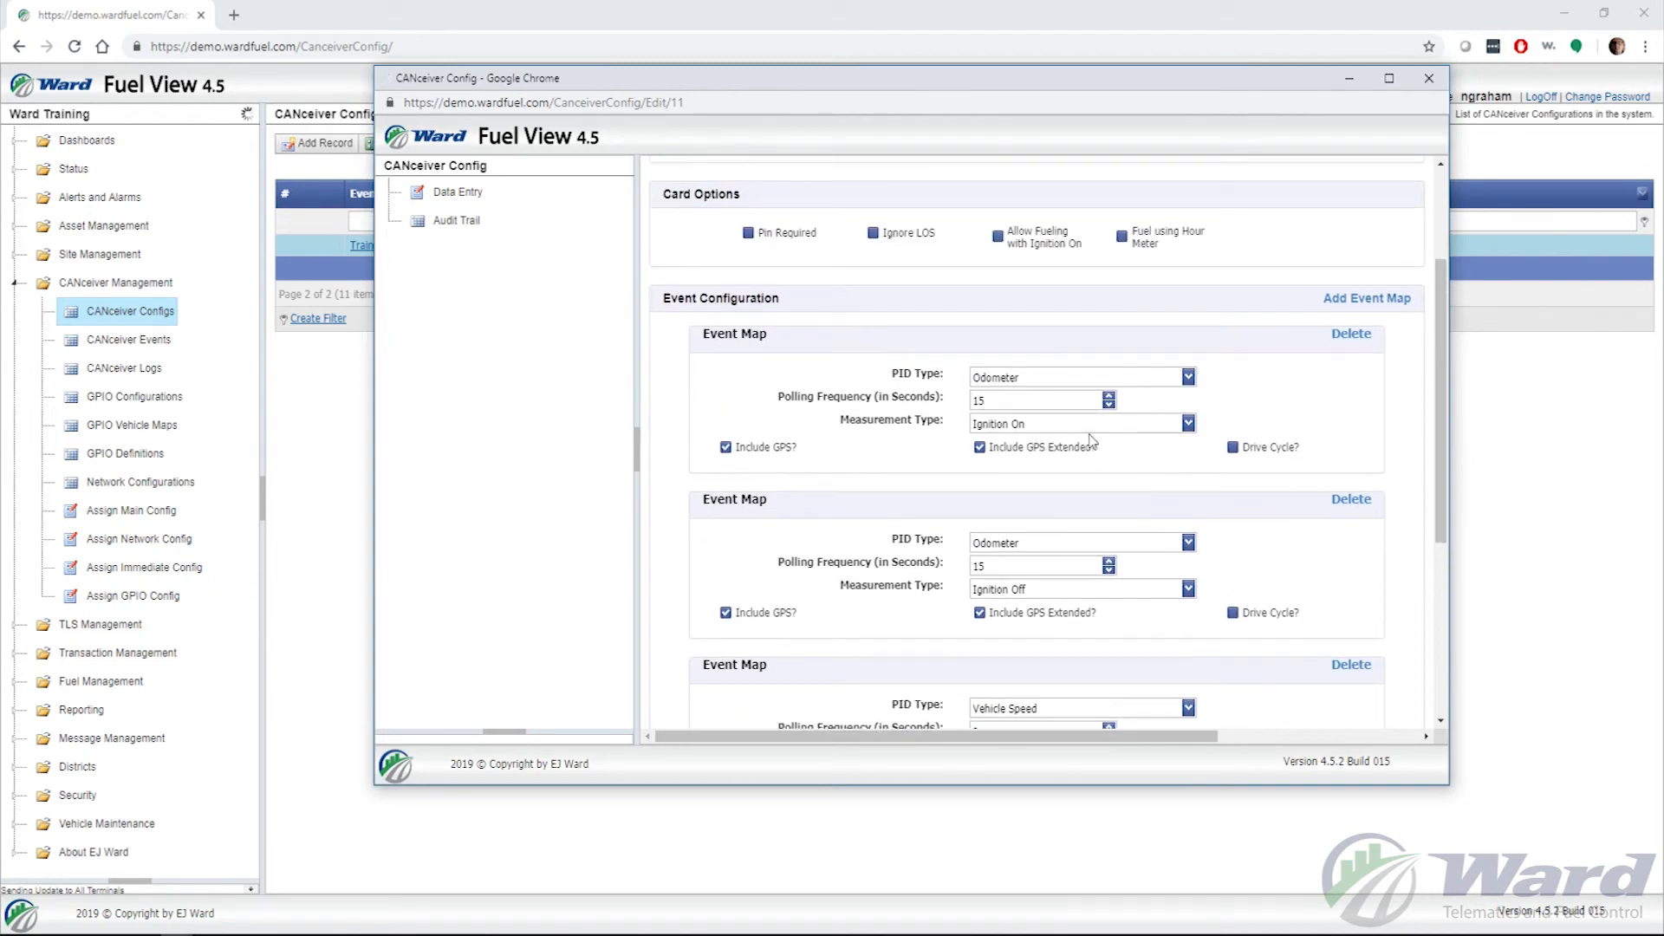
scroll(1106, 433, "up", 2)
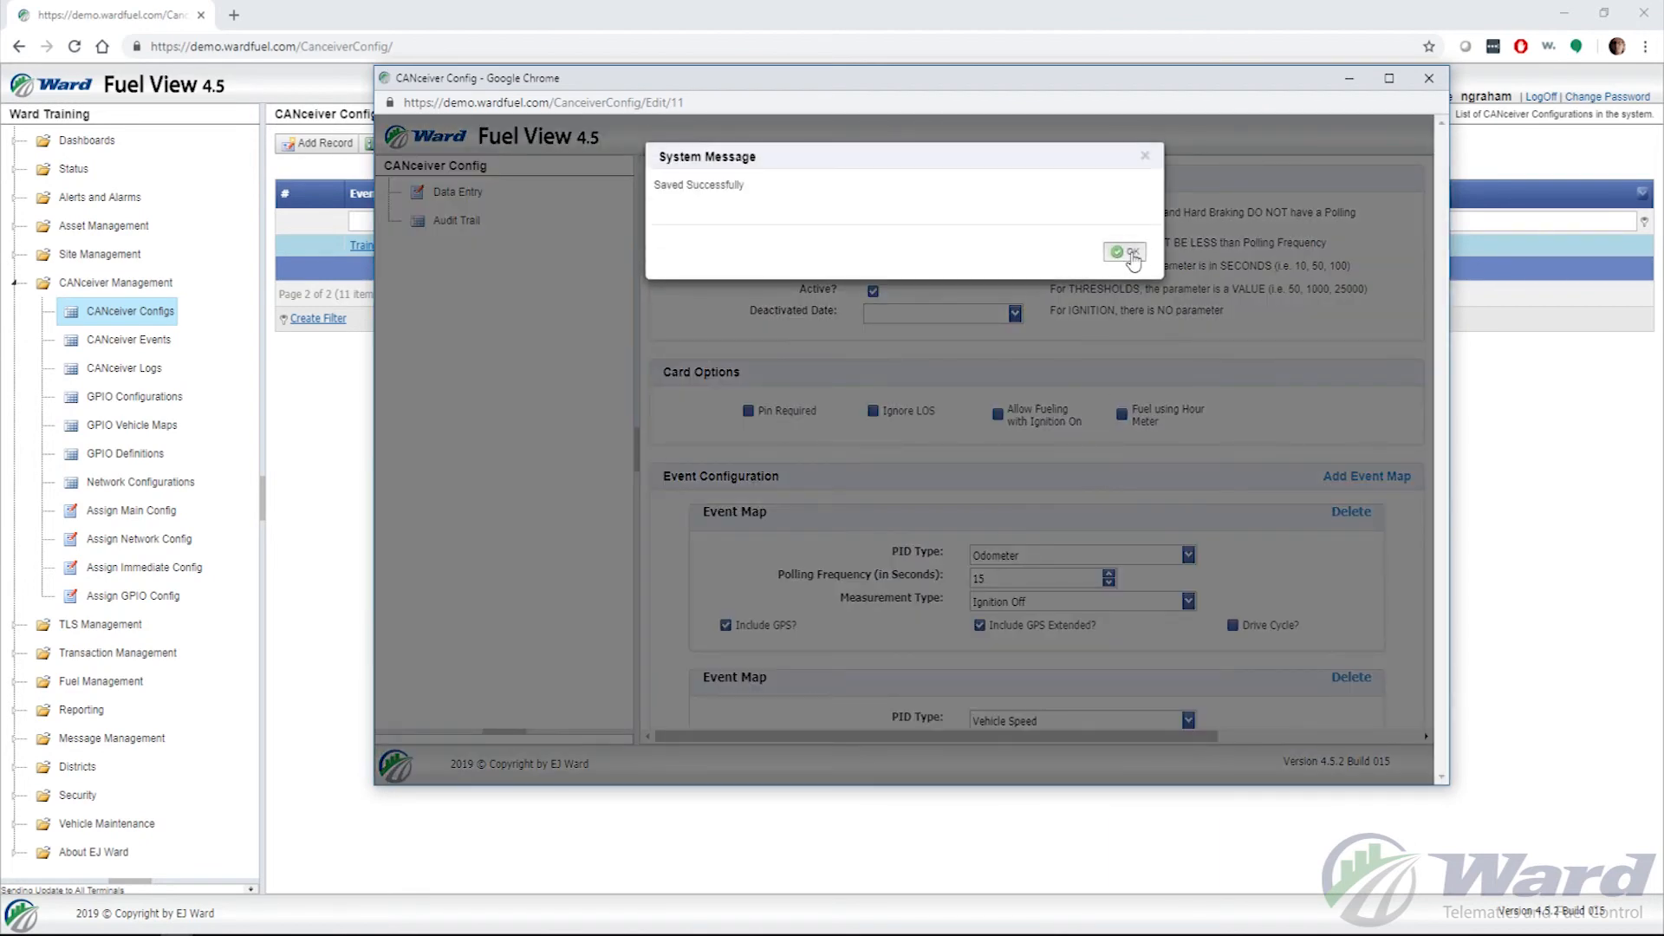
left_click(1126, 254)
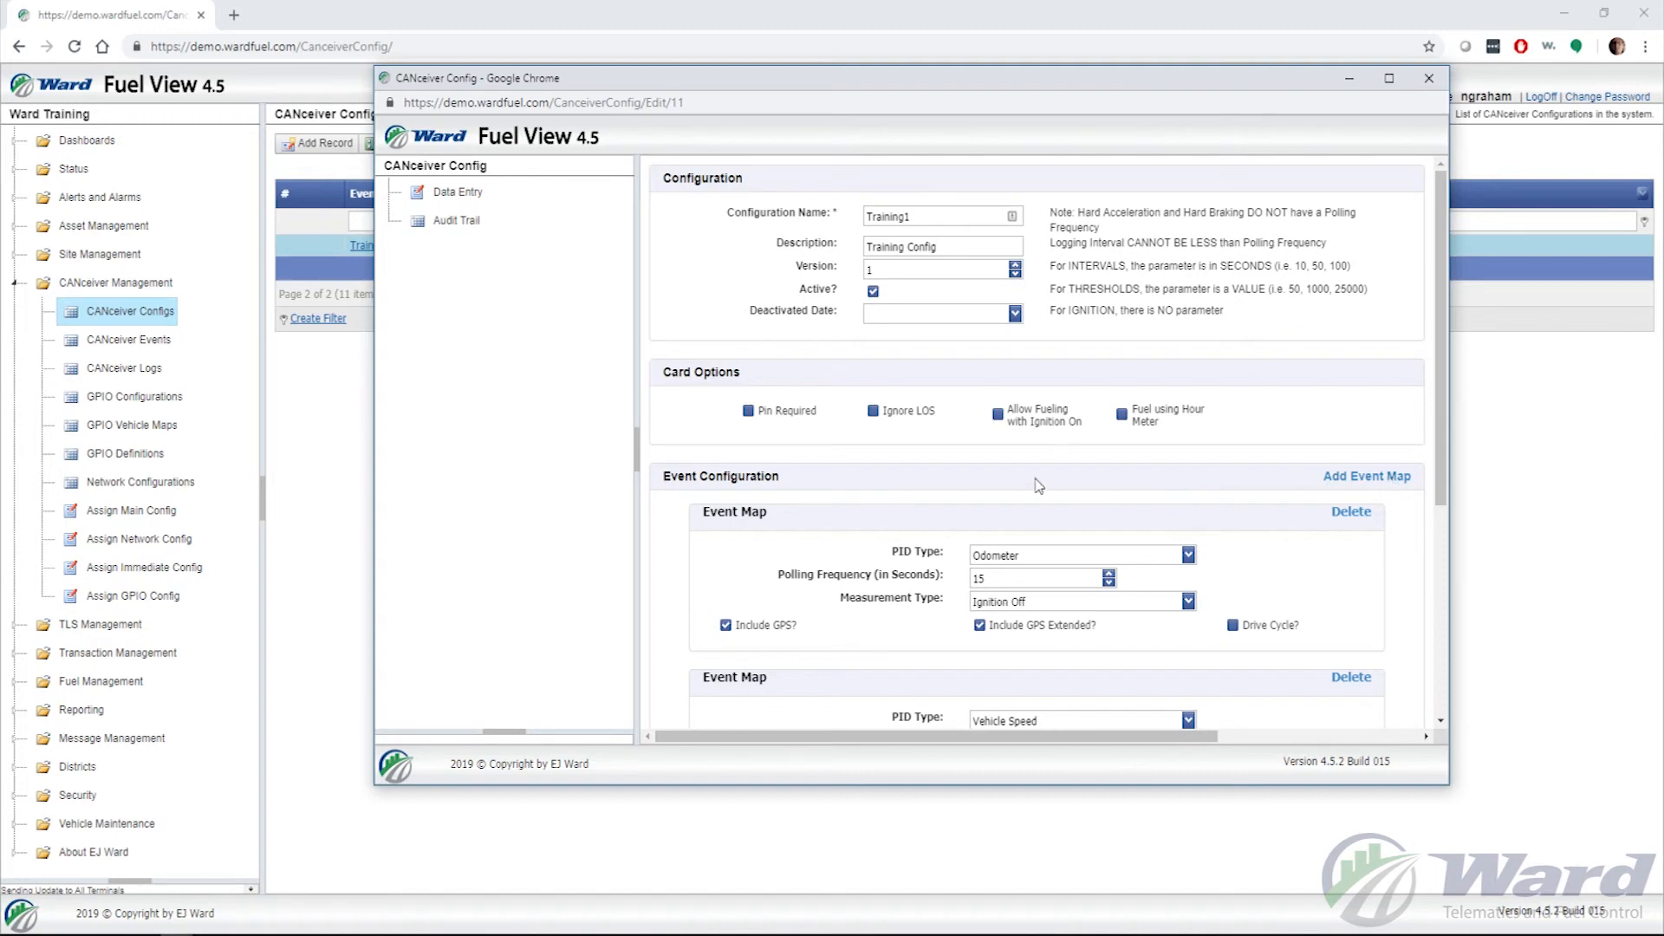
scroll(1040, 490, "down", 5)
left_click(834, 709)
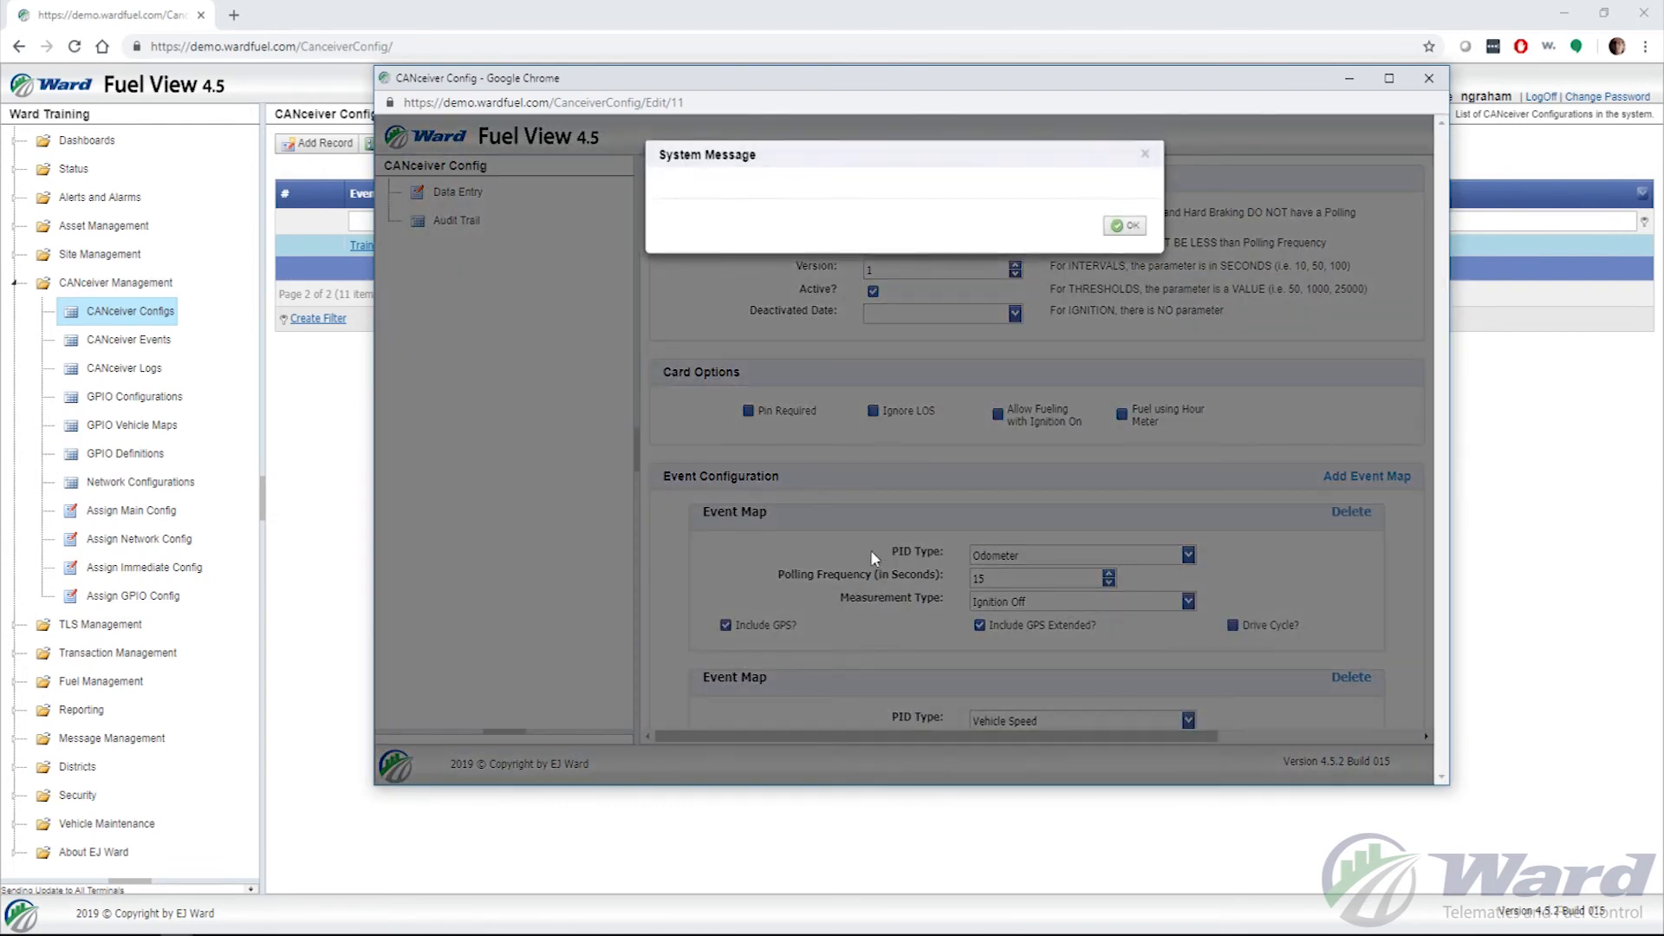
left_click(1125, 226)
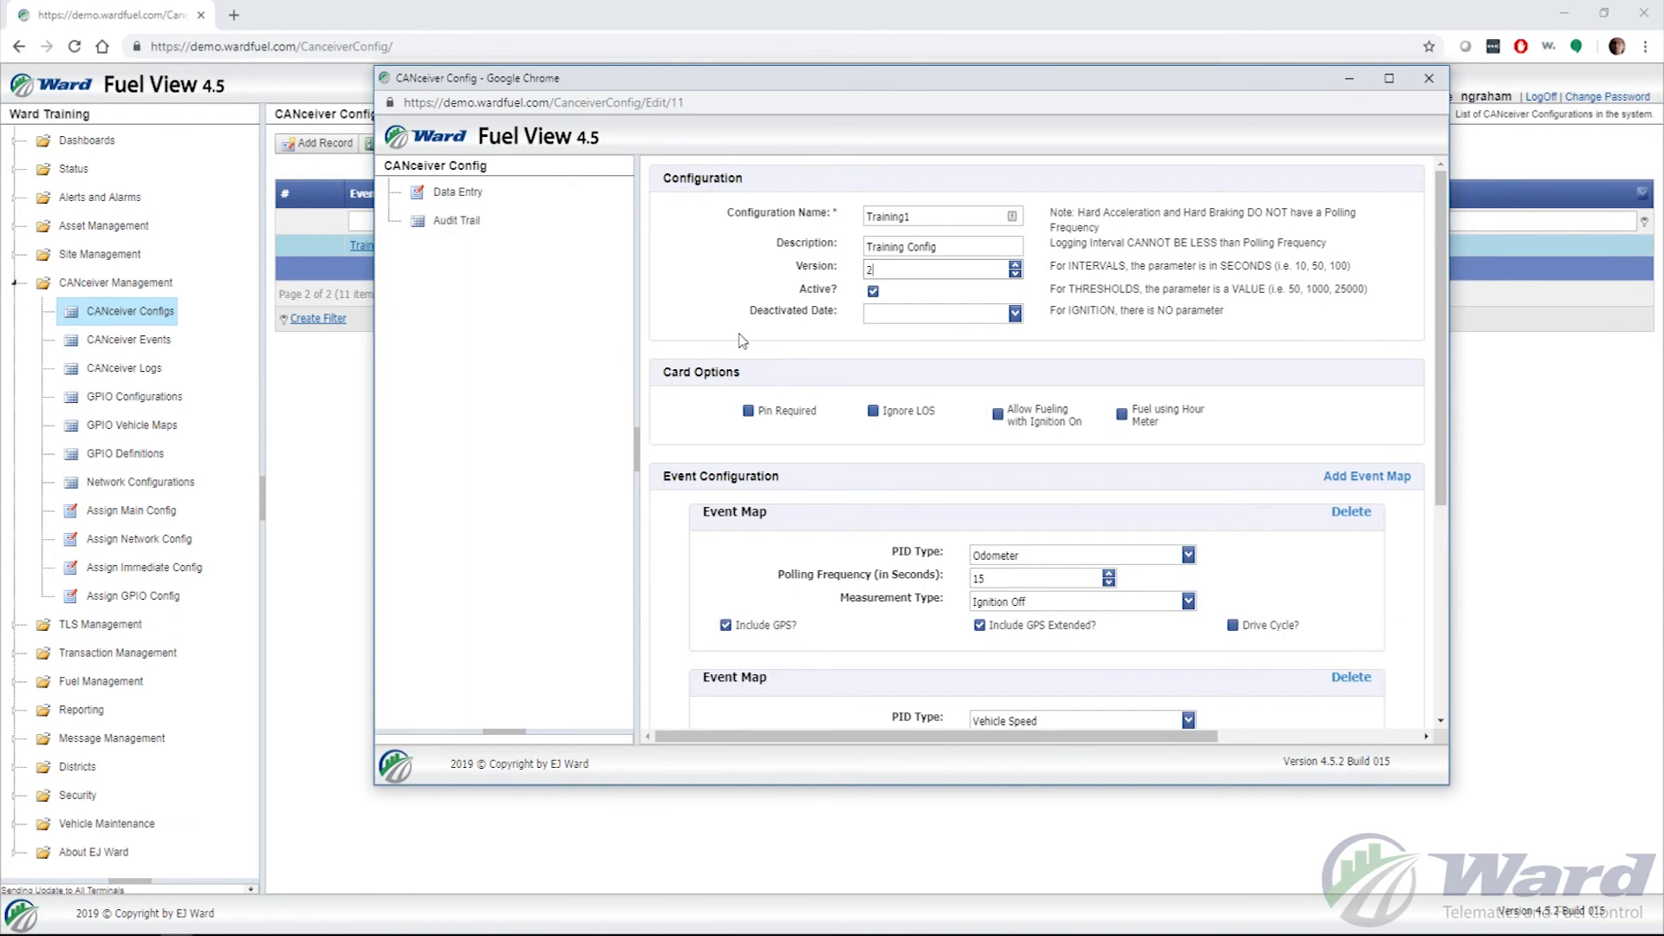
Set the Training1 configuration's version to 2 and save it
left_click(708, 300)
scroll(839, 483, "down", 4)
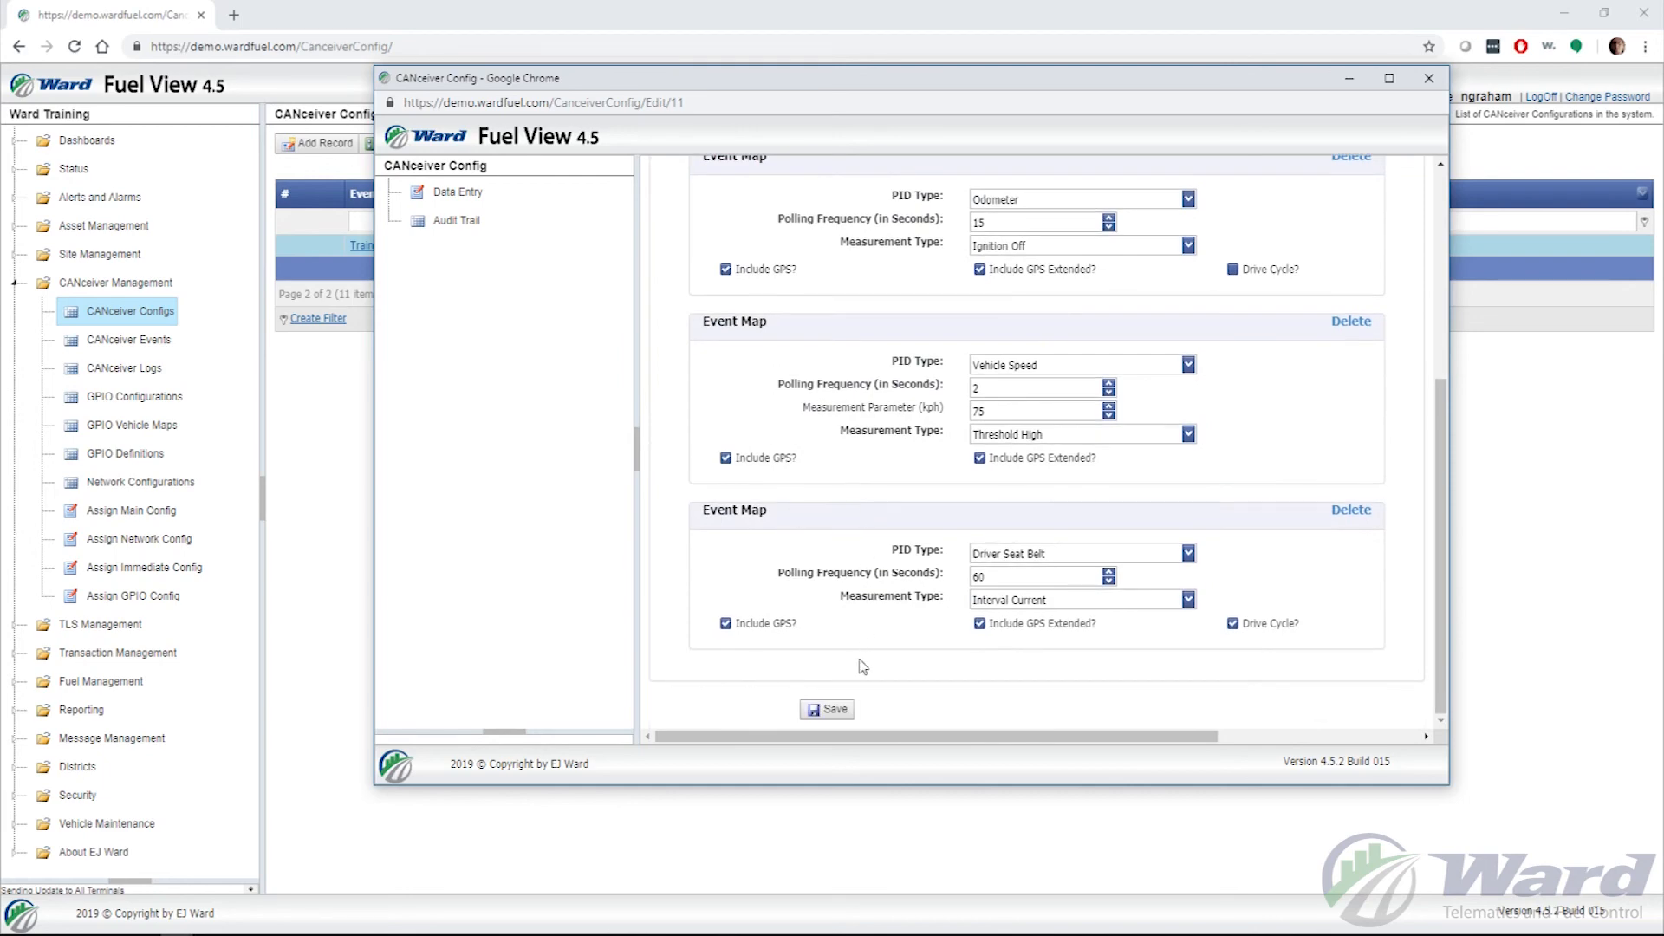
left_click(832, 709)
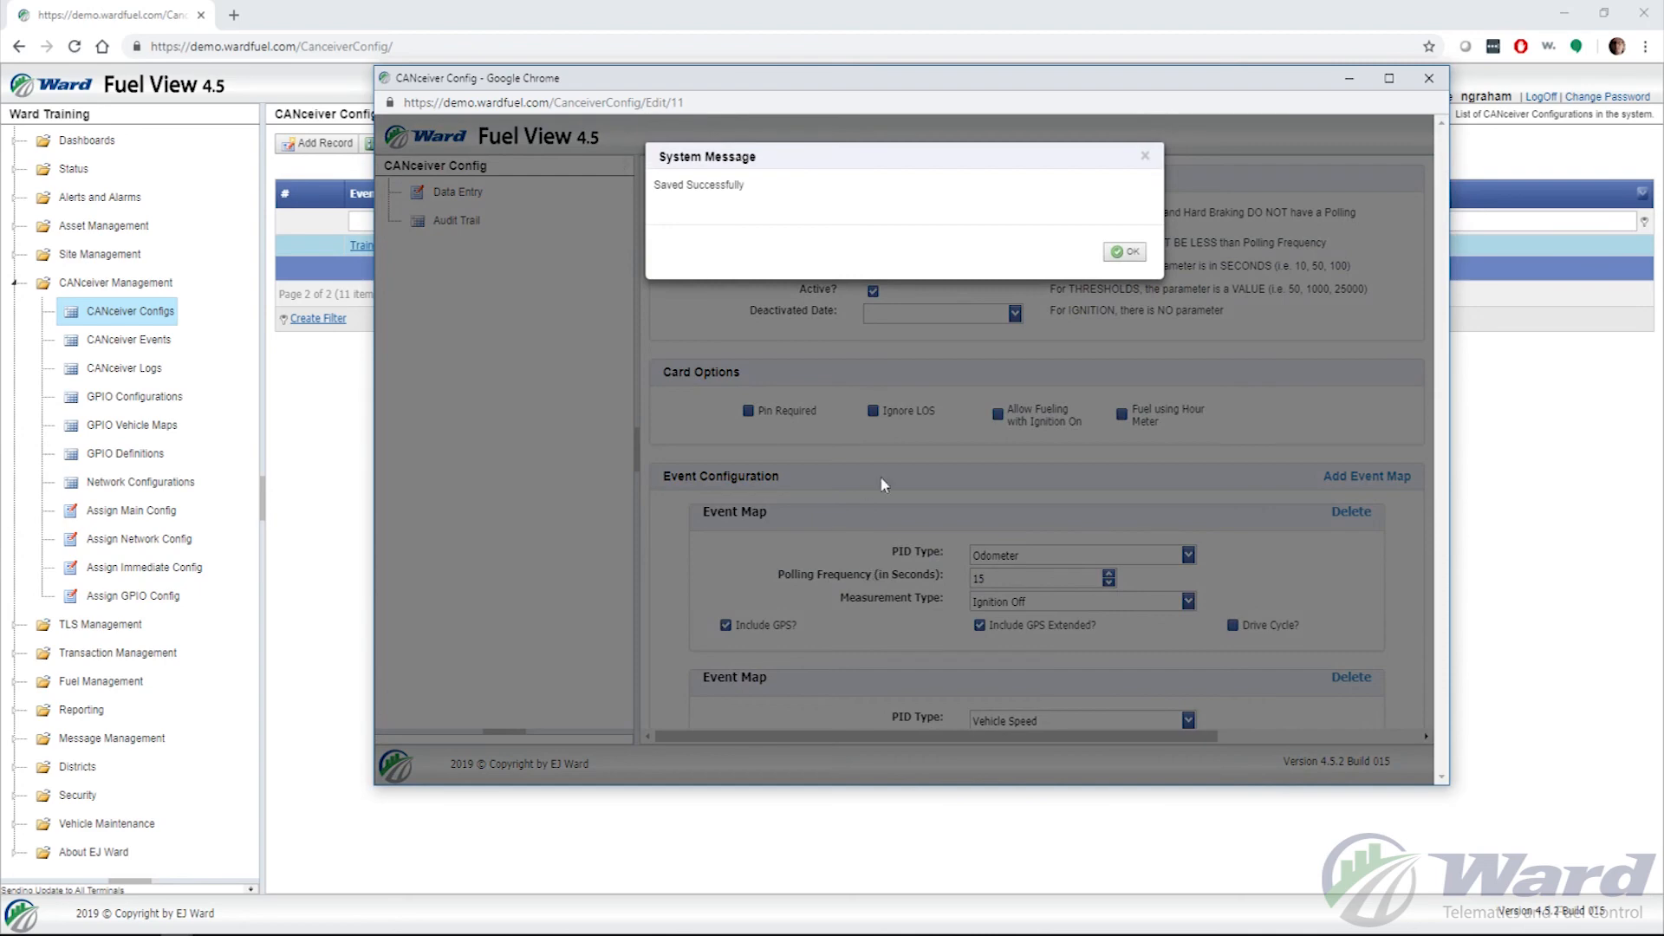
left_click(1124, 252)
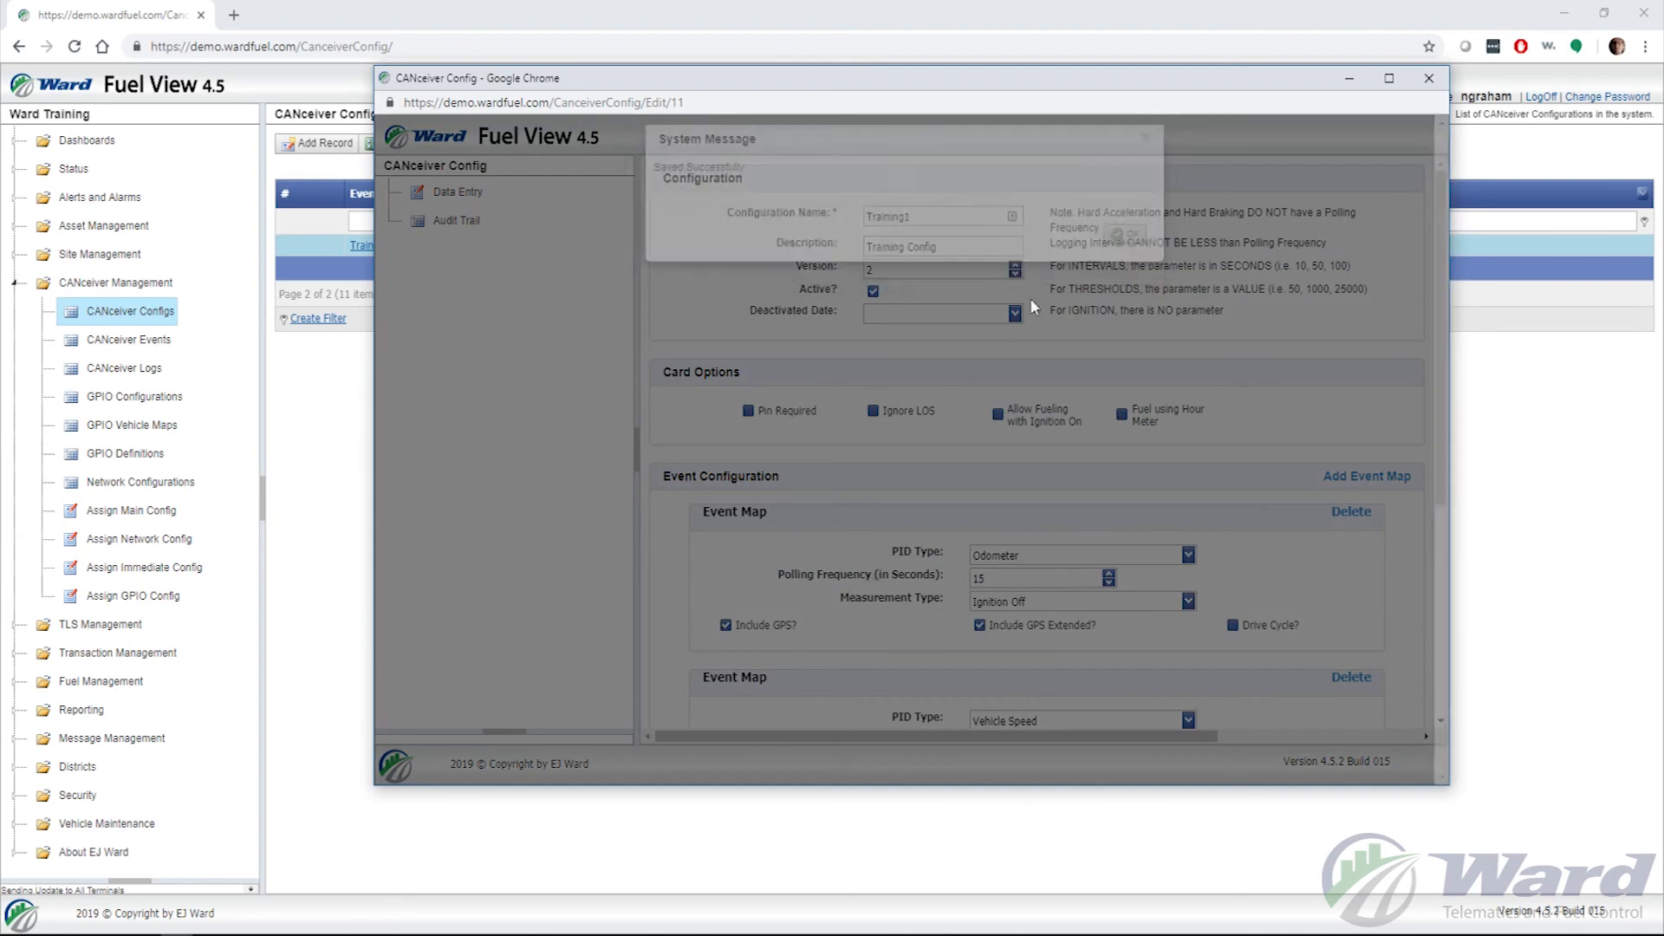